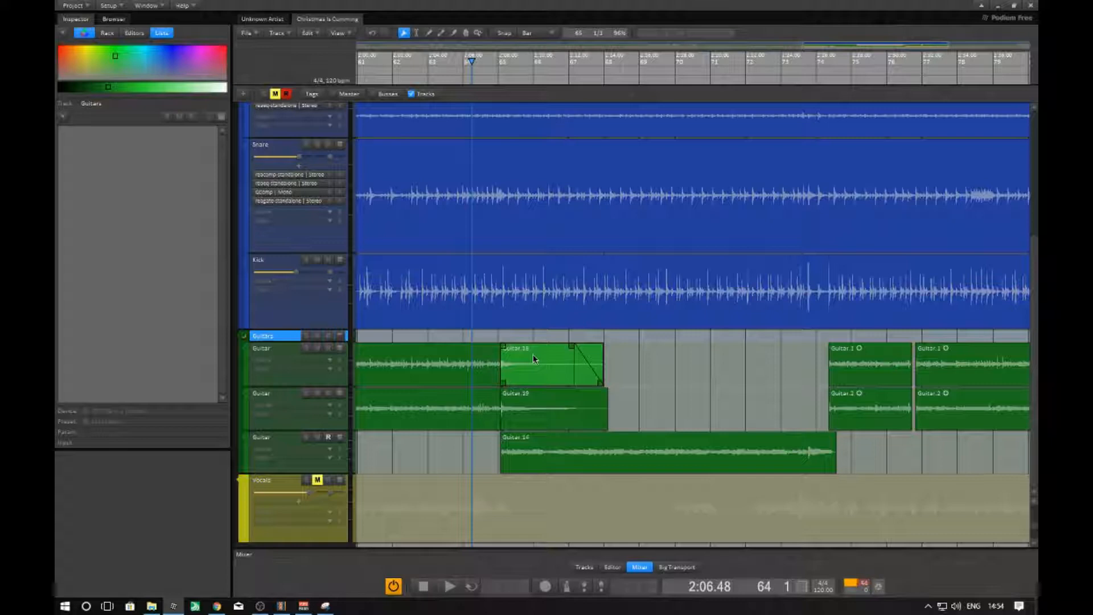
- Place the playhead on the kick hit at 2:08.24, just after the Guitar 18 clip begins
middle_drag(560, 311, 594, 340)
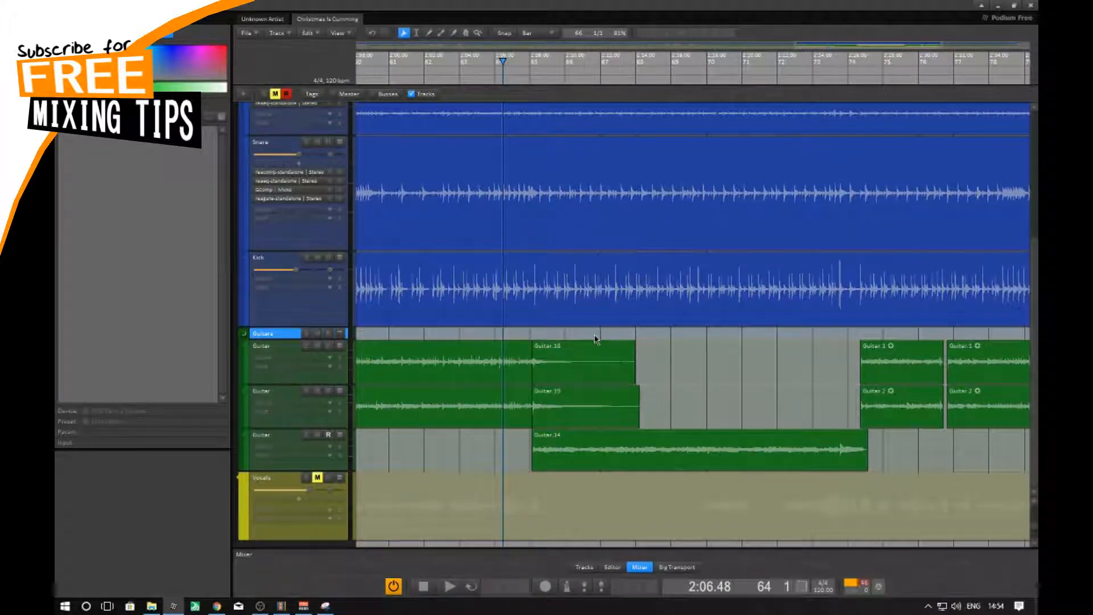
middle_drag(578, 334, 594, 257)
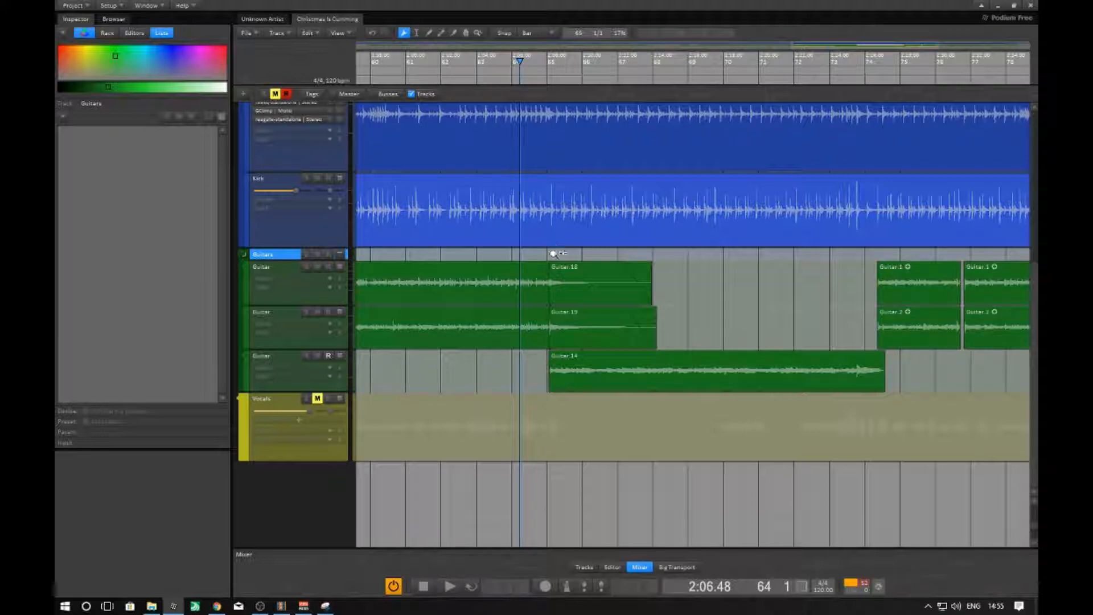
click(541, 285)
ctrl+scroll(539, 285, up, 5)
middle_drag(531, 287, 604, 282)
drag(603, 270, 614, 271)
middle_drag(615, 273, 578, 284)
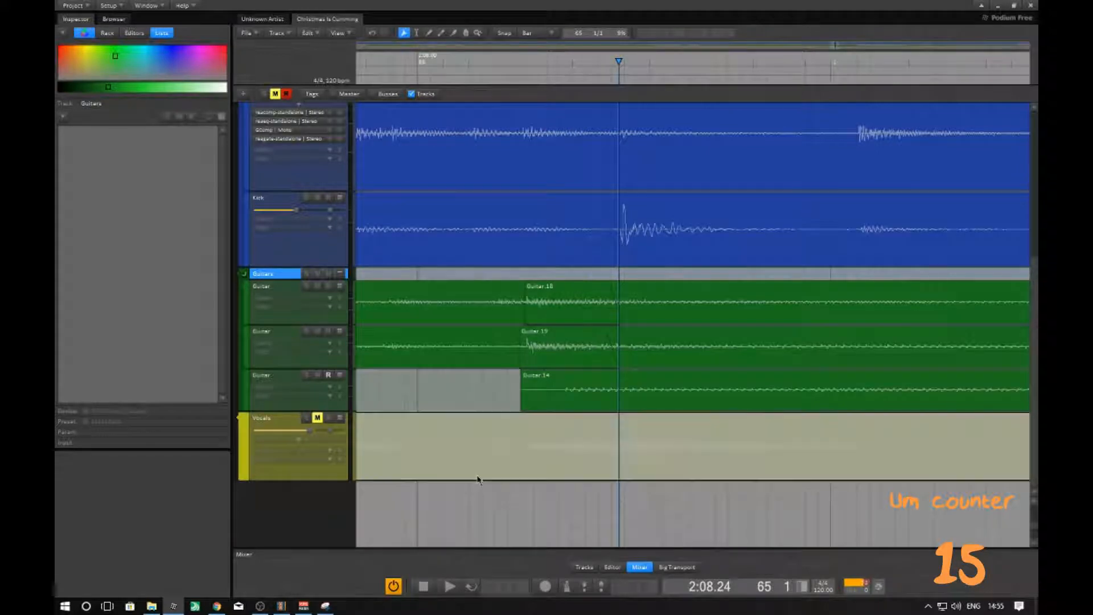
click(519, 321)
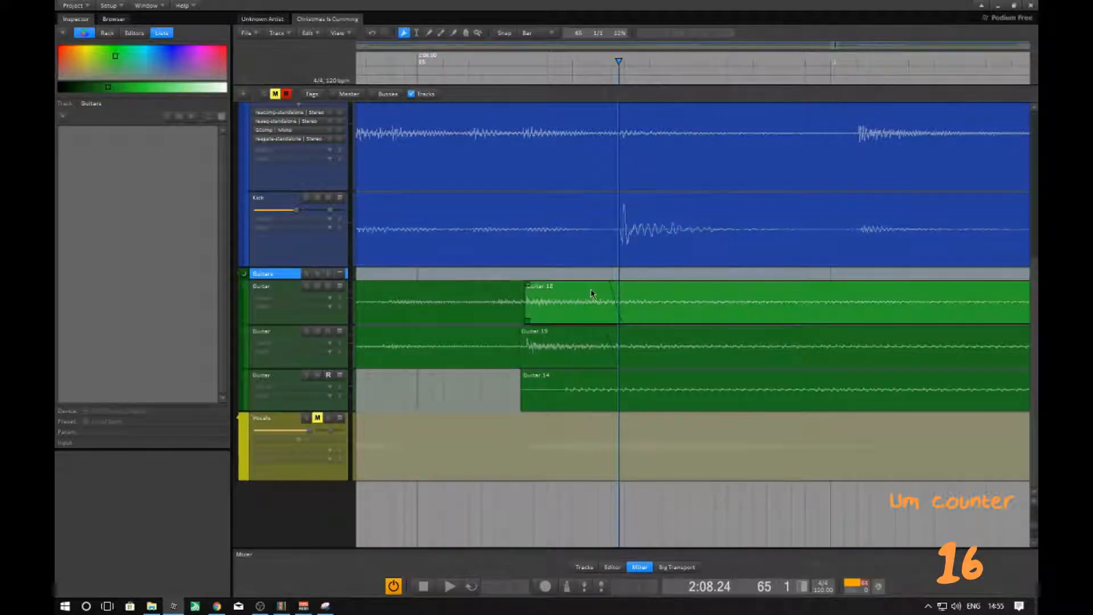
scroll(590, 294, up, 3)
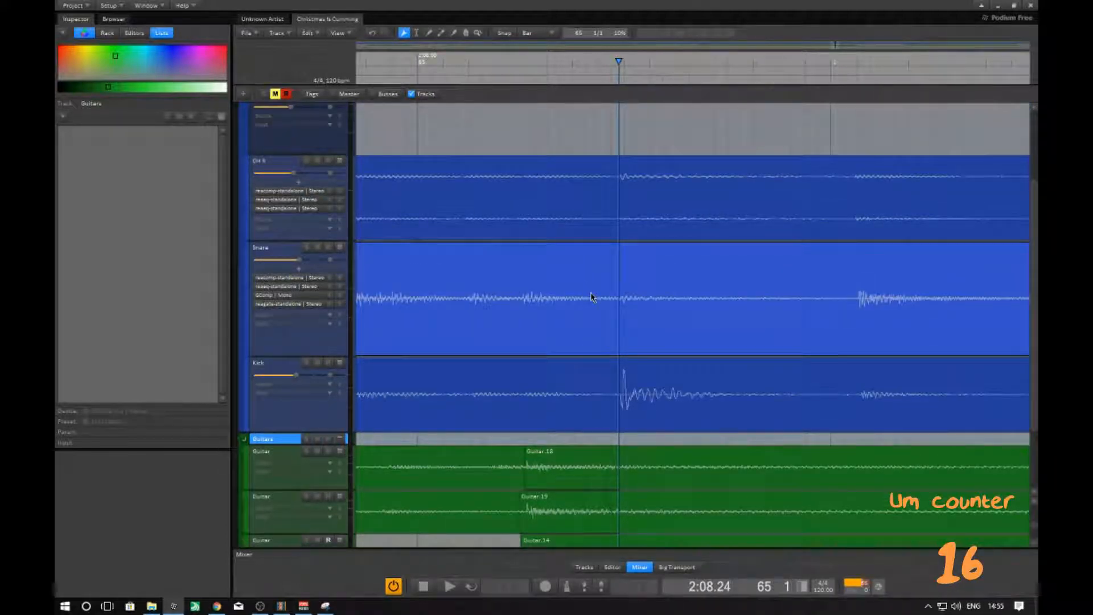
middle_drag(590, 318, 573, 239)
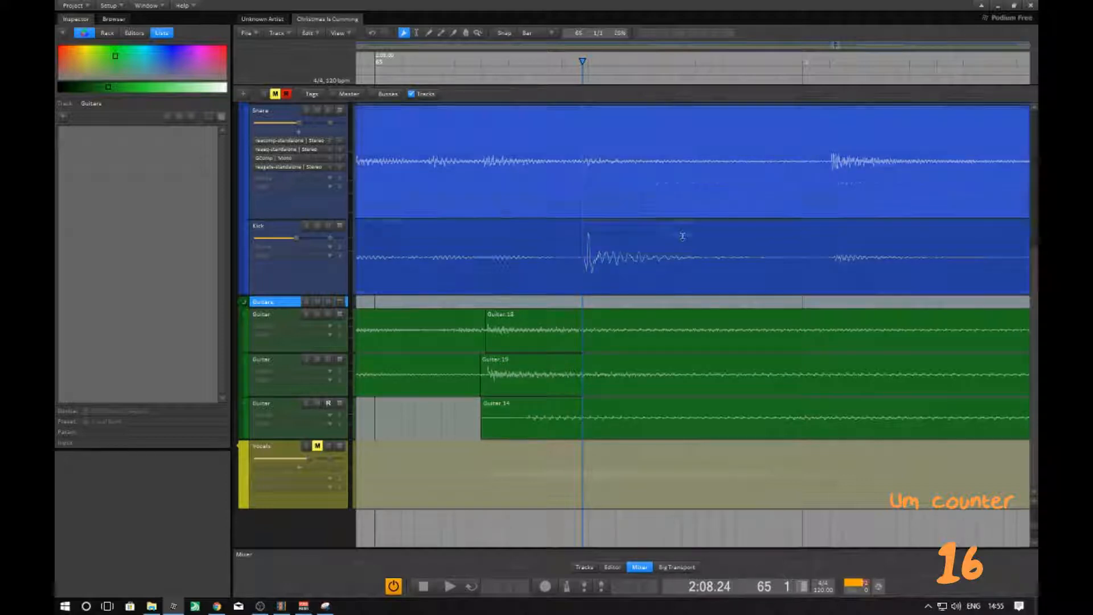
- Play the song from about 2:07.7 through the guitar transition after bar 65, and stop playback
drag(508, 301, 402, 302)
scroll(438, 309, down, 2)
middle_drag(538, 321, 670, 335)
drag(670, 334, 551, 339)
key(space)
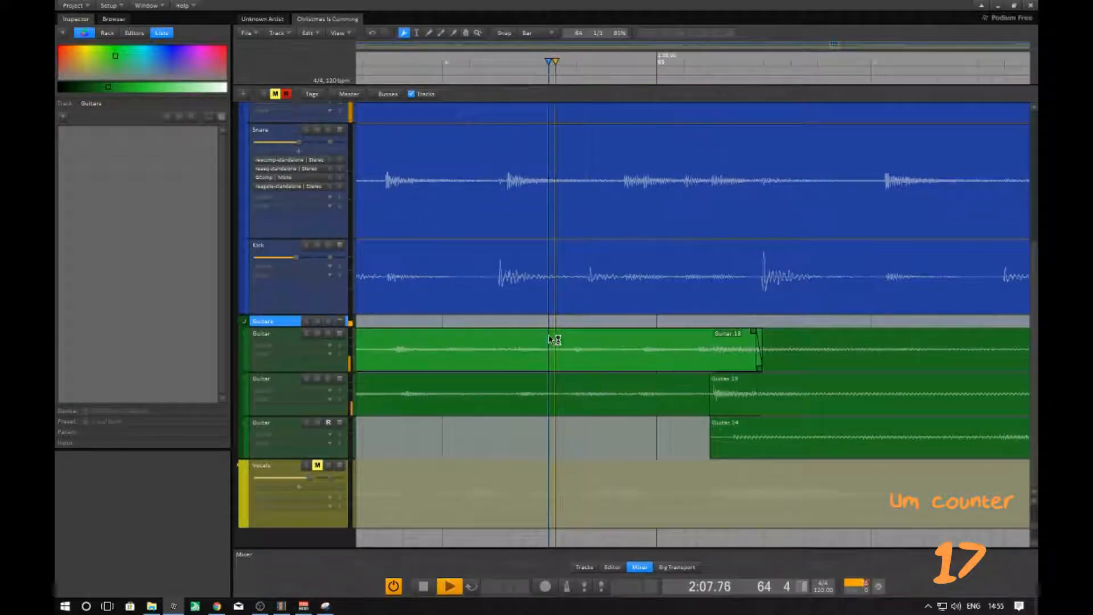
scroll(551, 357, down, 3)
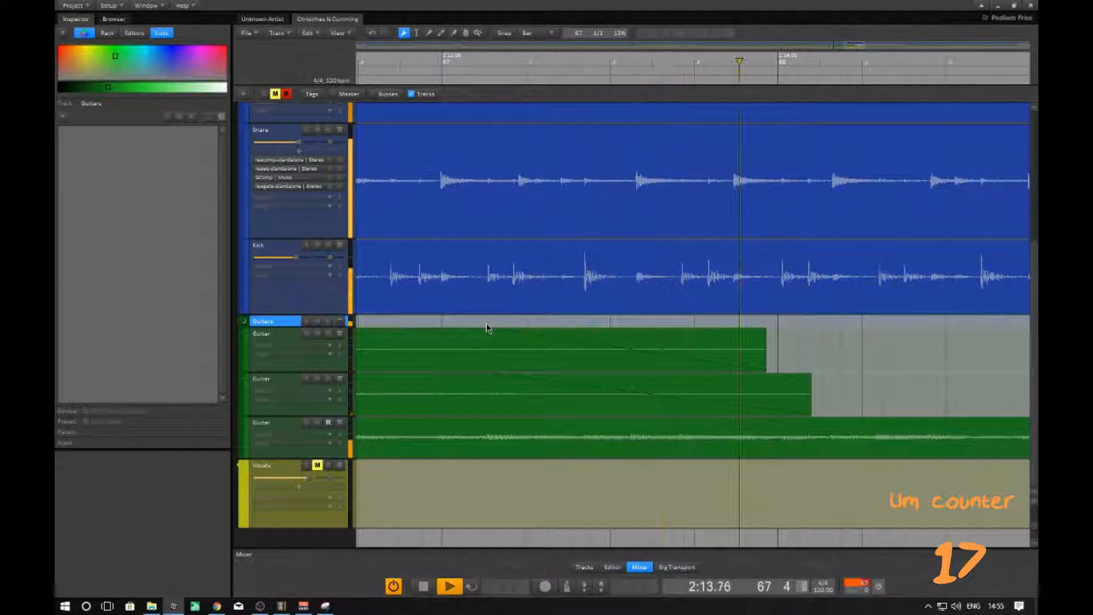
key(space)
middle_drag(488, 329, 839, 335)
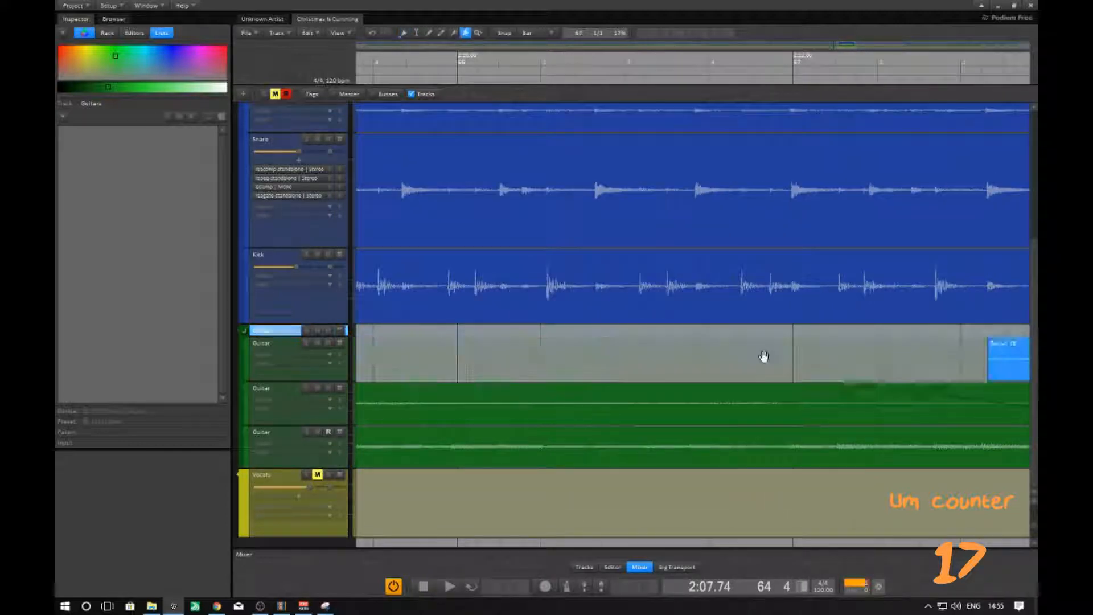
click(447, 344)
middle_drag(455, 338, 1036, 284)
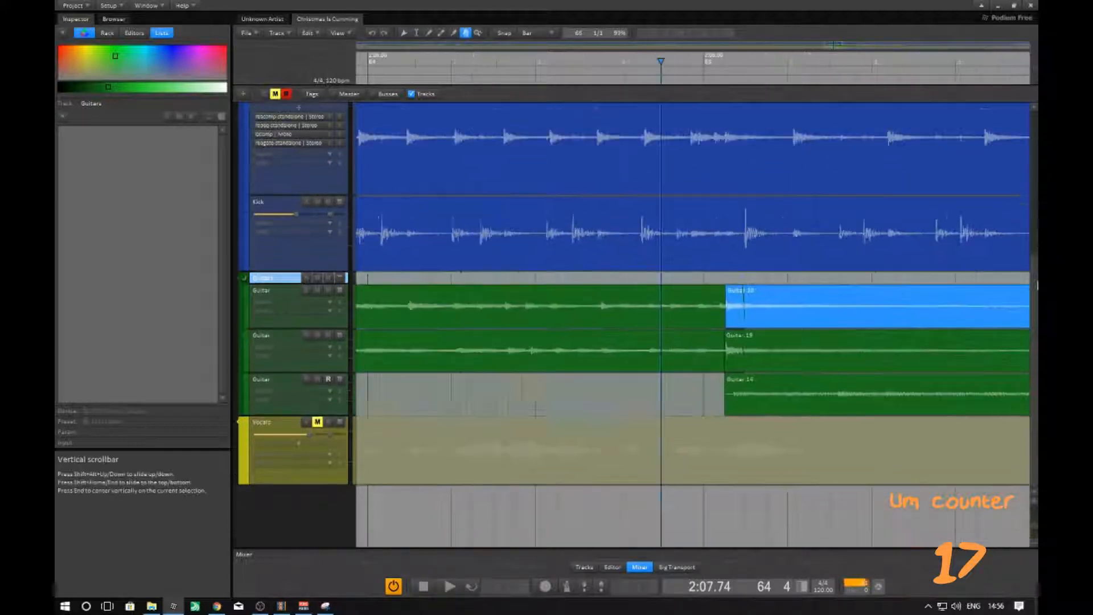
- Create a new track named Bells and place it between the Kick track and the Guitars group
double_click(306, 497)
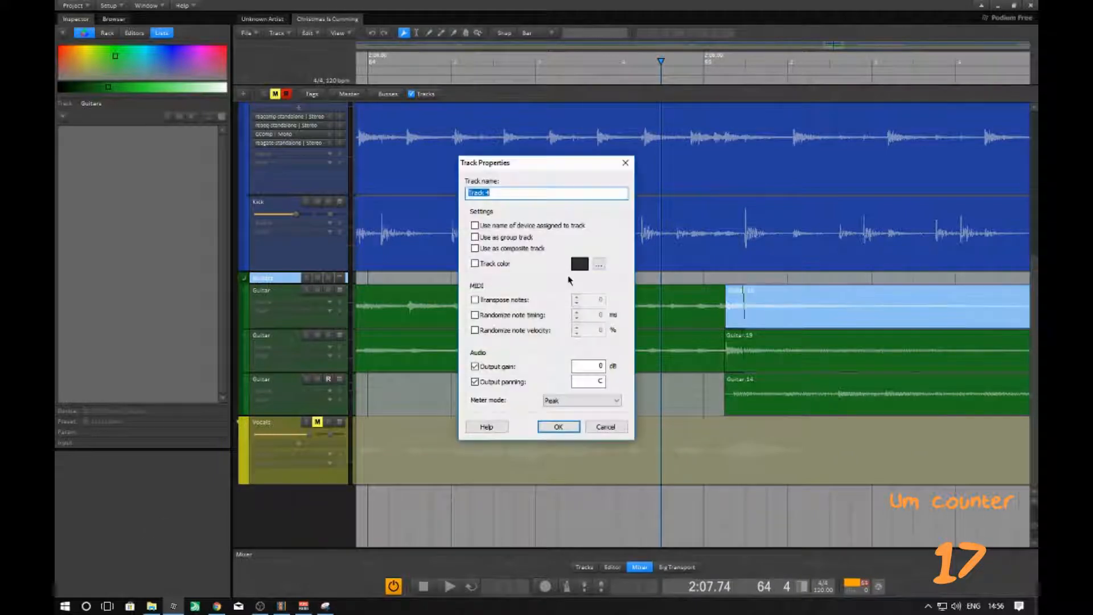
text(Bells)
click(558, 427)
drag(278, 493, 288, 278)
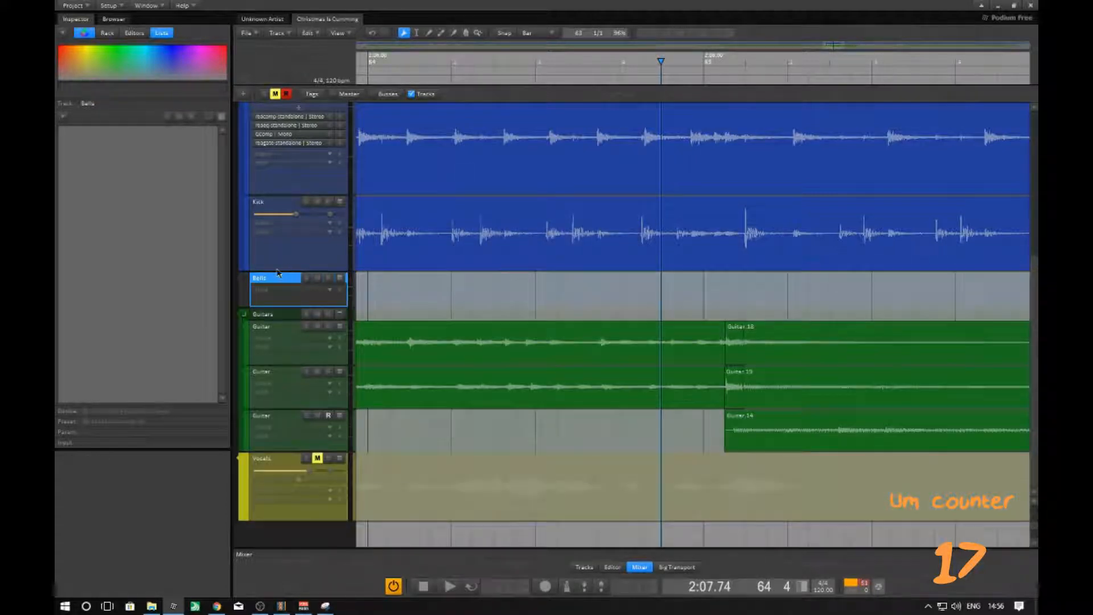
- Colour the Bells track purple and increase its height to about four times its size
click(187, 50)
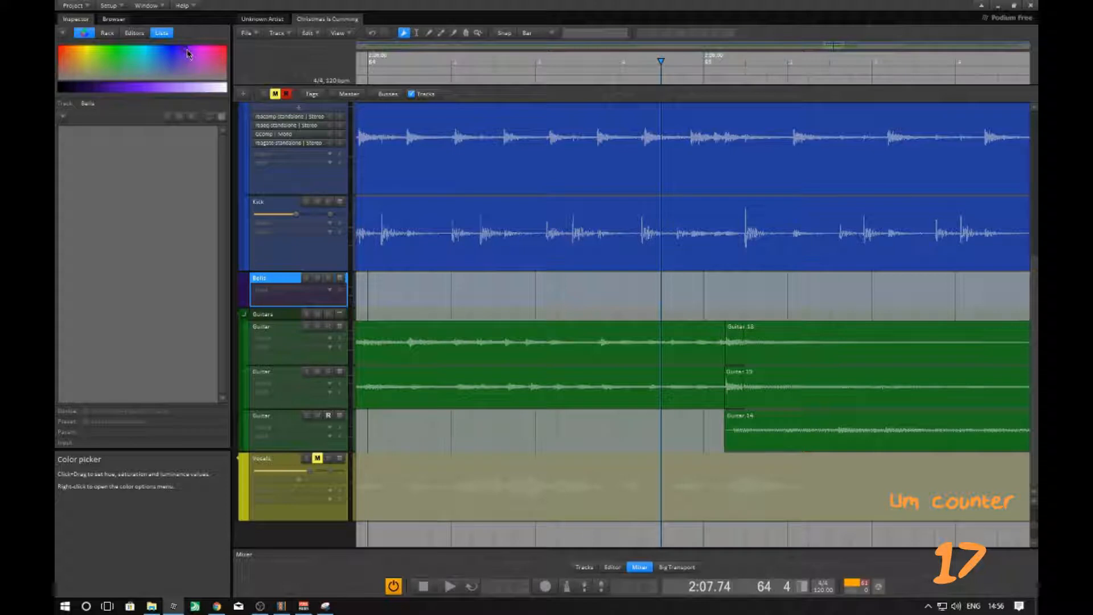
click(116, 86)
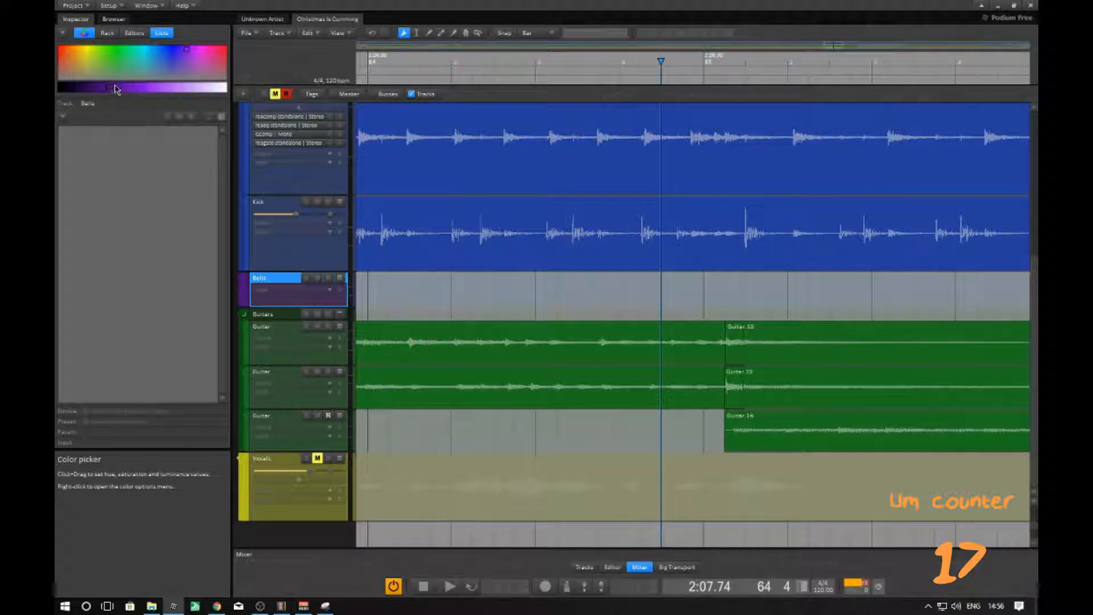
click(675, 342)
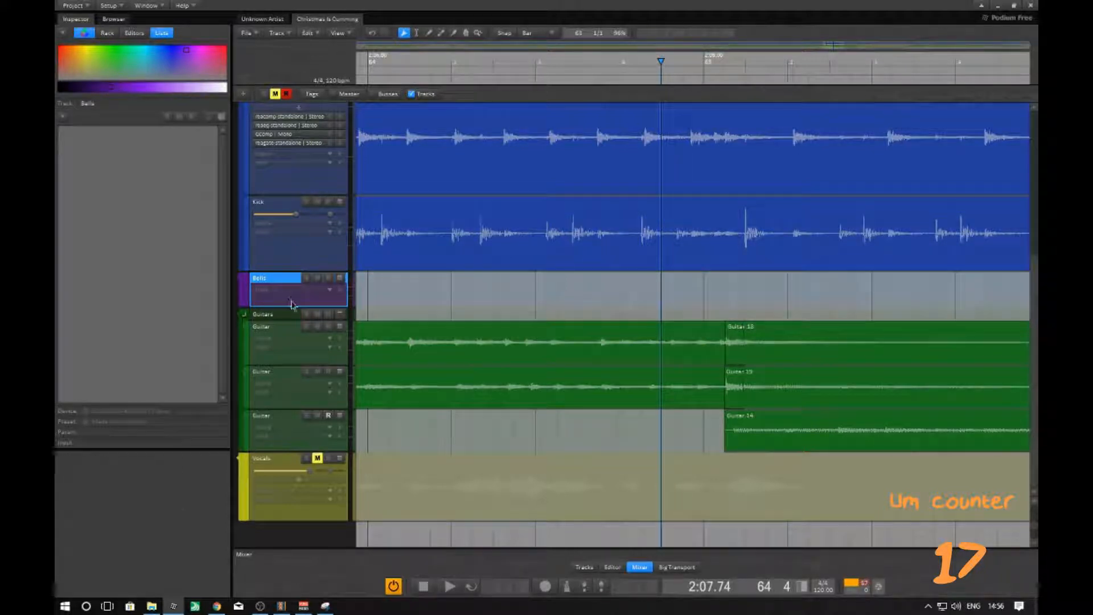
drag(296, 310, 300, 446)
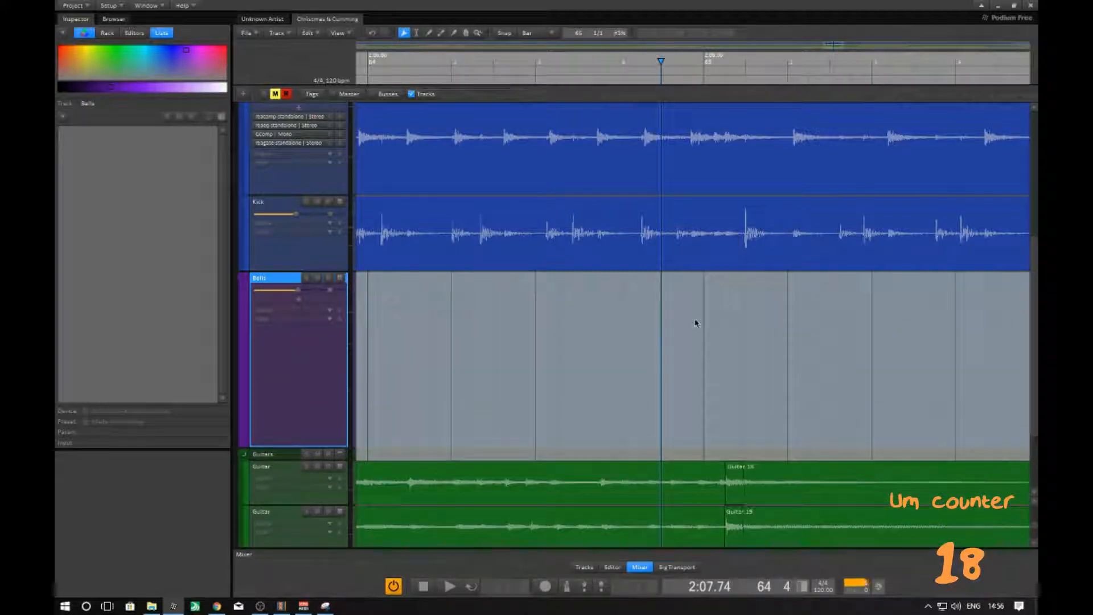
- Position the playhead on the kick hit just after the start of bar 65, at 2:08.23
middle_drag(636, 285, 470, 237)
click(533, 270)
click(547, 265)
click(532, 256)
middle_drag(529, 256, 480, 288)
middle_drag(553, 270, 562, 277)
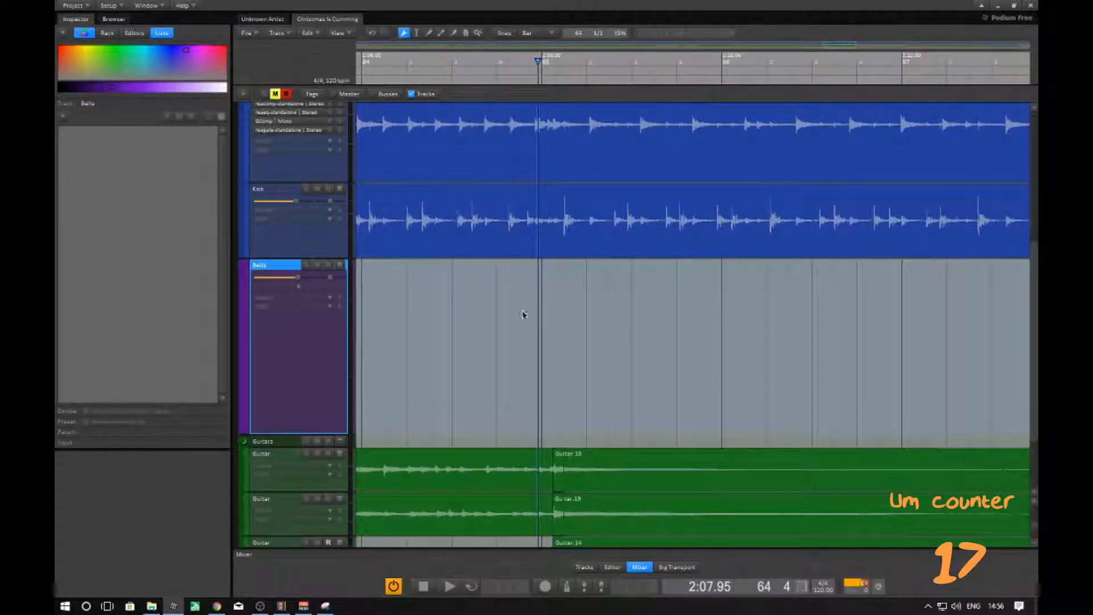
drag(606, 236, 563, 244)
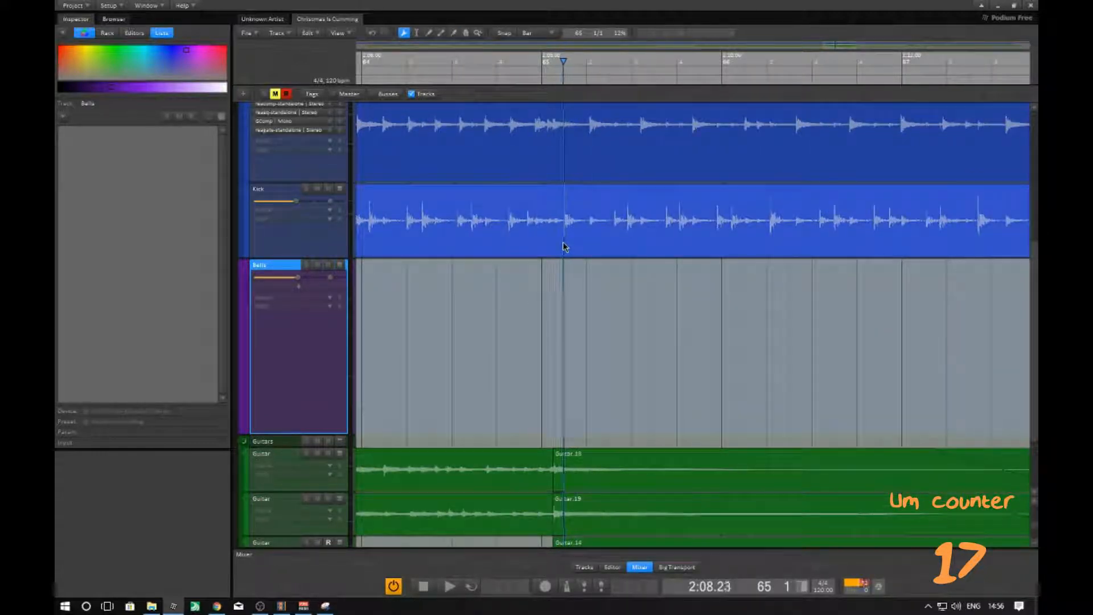
- Play the lead-in from just before bar 64, stop, and set the playhead on the kick hit at 2:08.24
scroll(552, 315, down, 3)
middle_drag(546, 316, 569, 370)
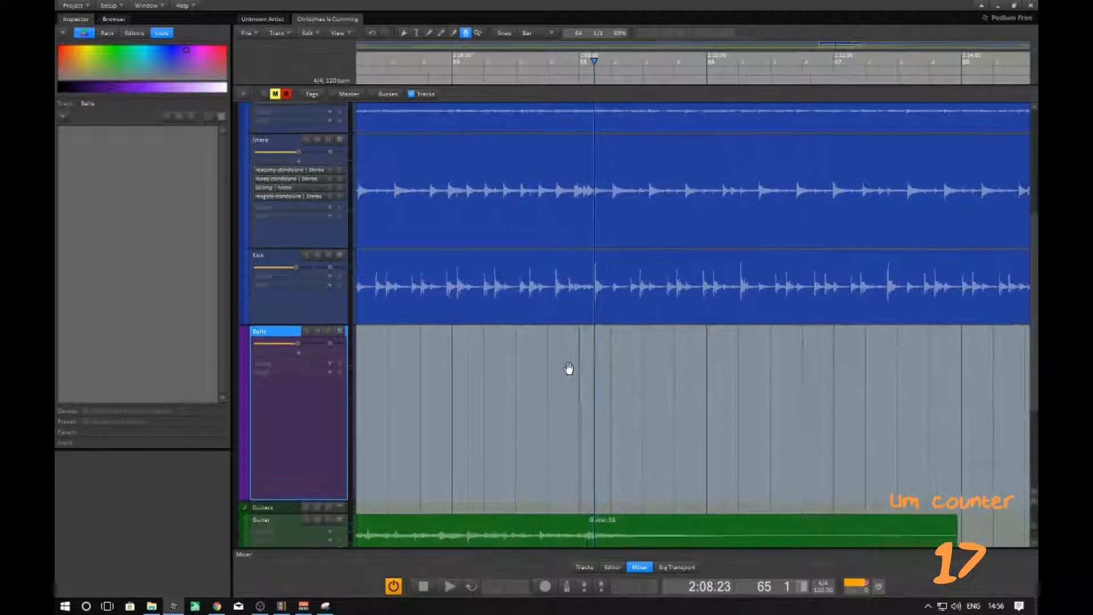
drag(569, 371, 446, 381)
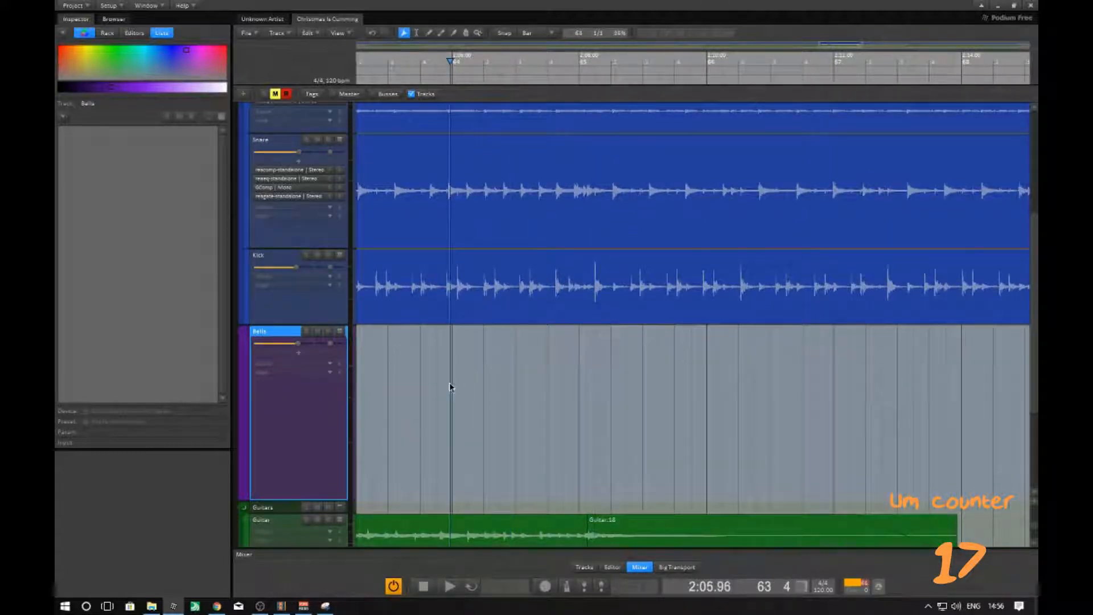
key(space)
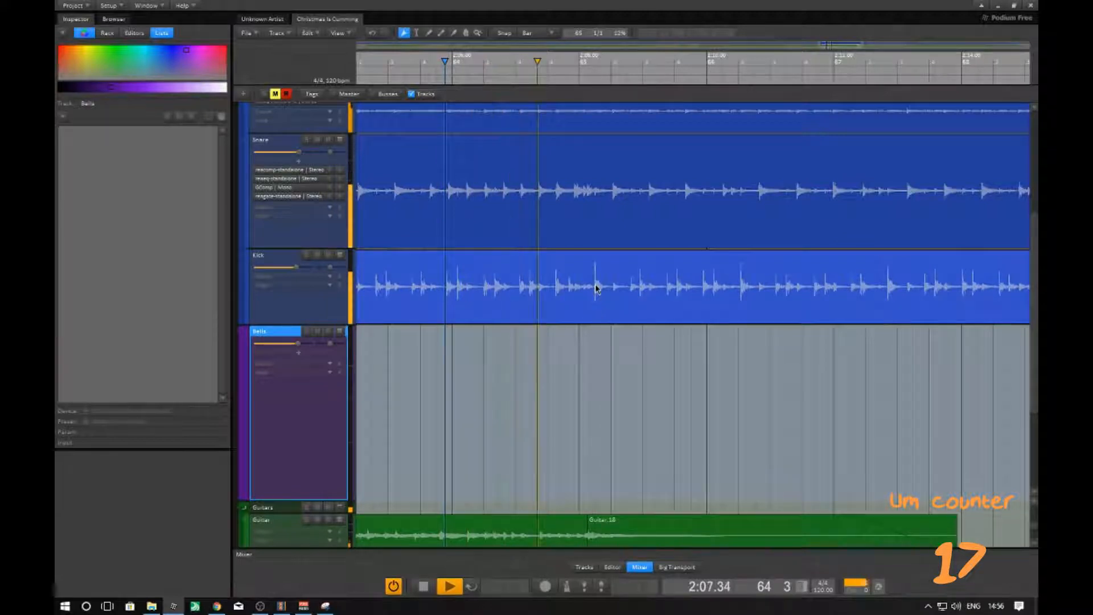
key(space)
click(595, 325)
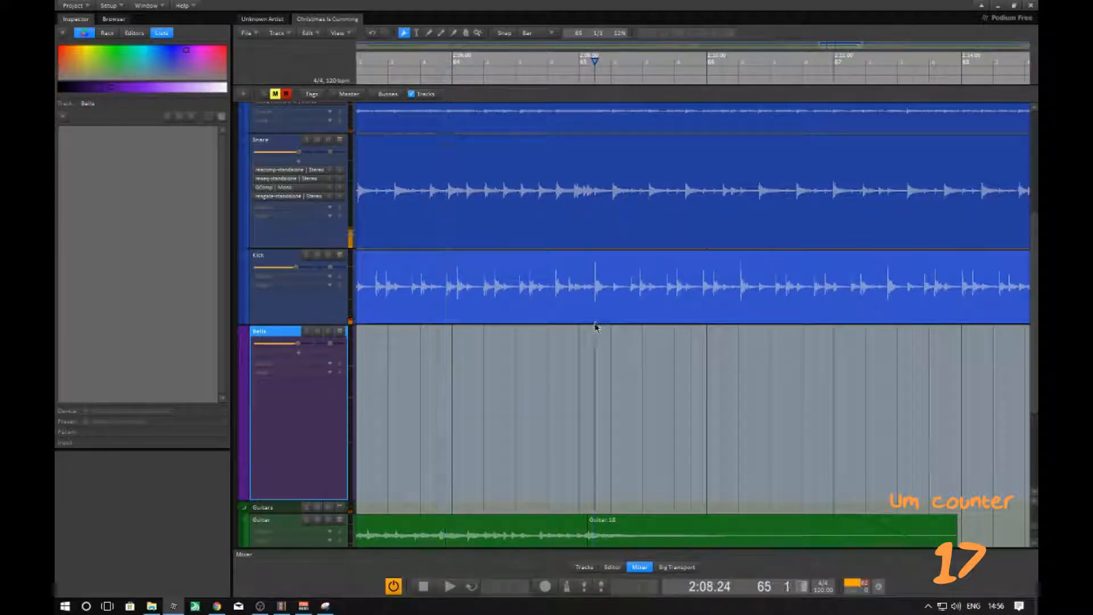
ctrl+scroll(598, 370, up, 5)
middle_drag(541, 391, 616, 372)
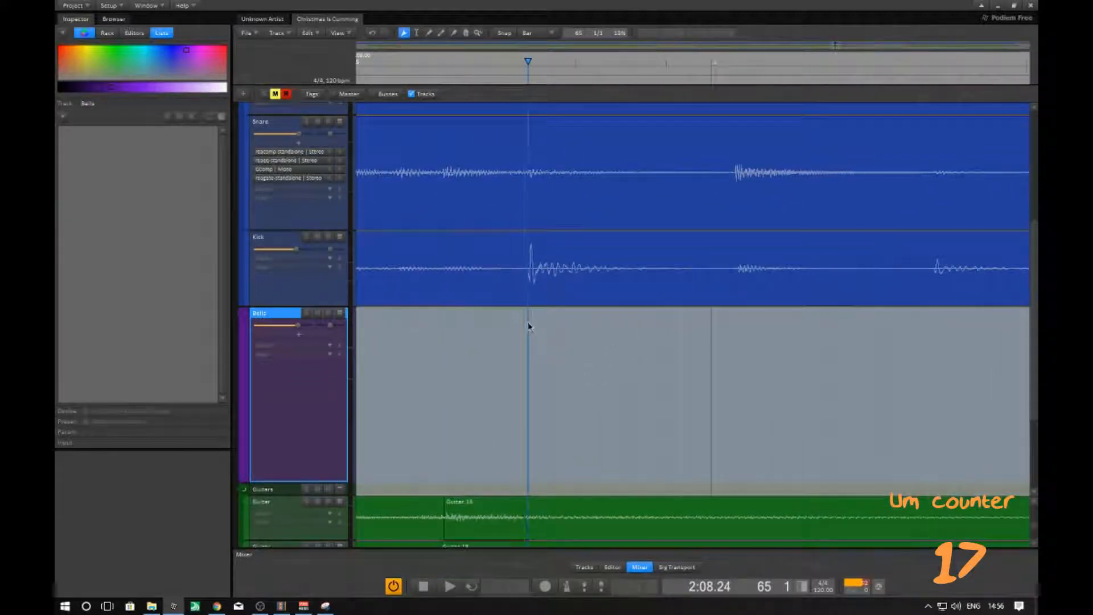
ctrl+scroll(527, 373, down, 3)
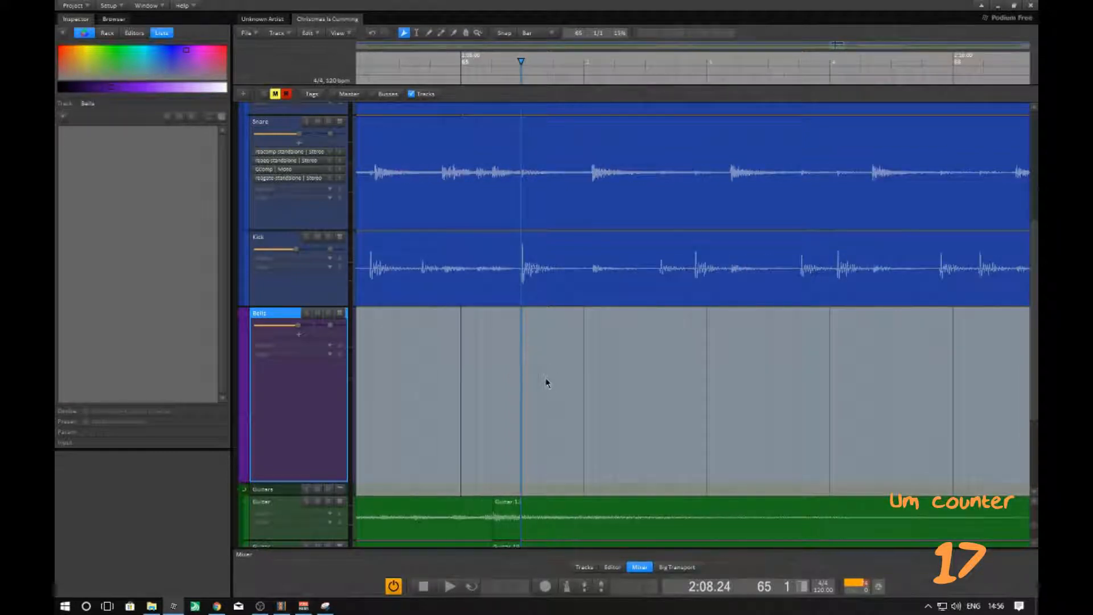
ctrl+scroll(569, 370, up, 5)
scroll(576, 373, down, 1)
double_click(519, 348)
drag(739, 353, 1005, 356)
key(ctrl+z)
key(ctrl+z)
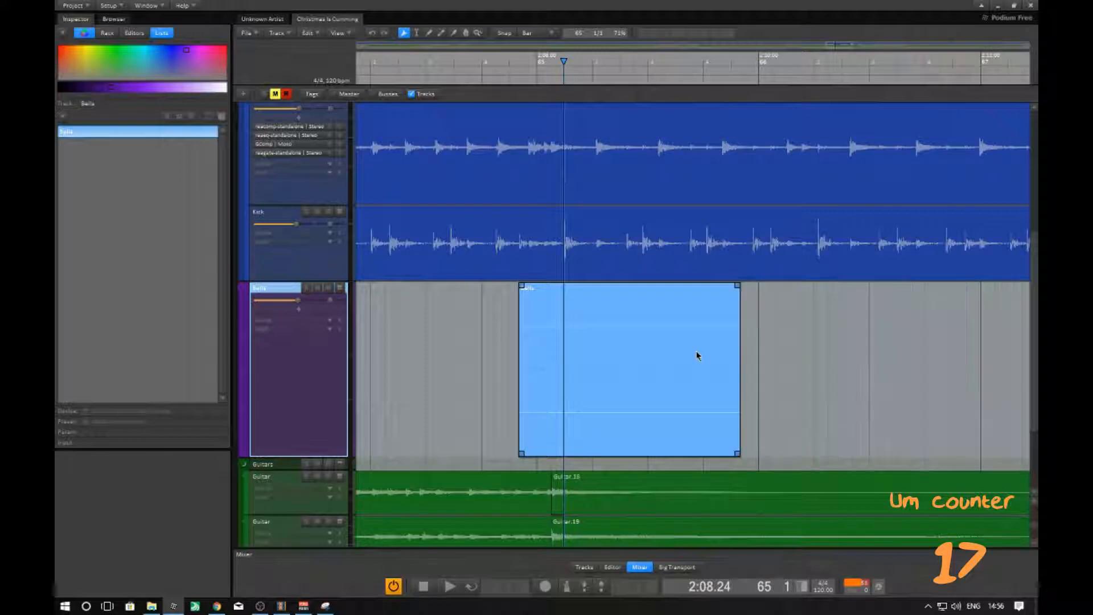
- Assign the BellsEbuth instrument as the source of the Bells track
click(279, 320)
mouse_move(300, 373)
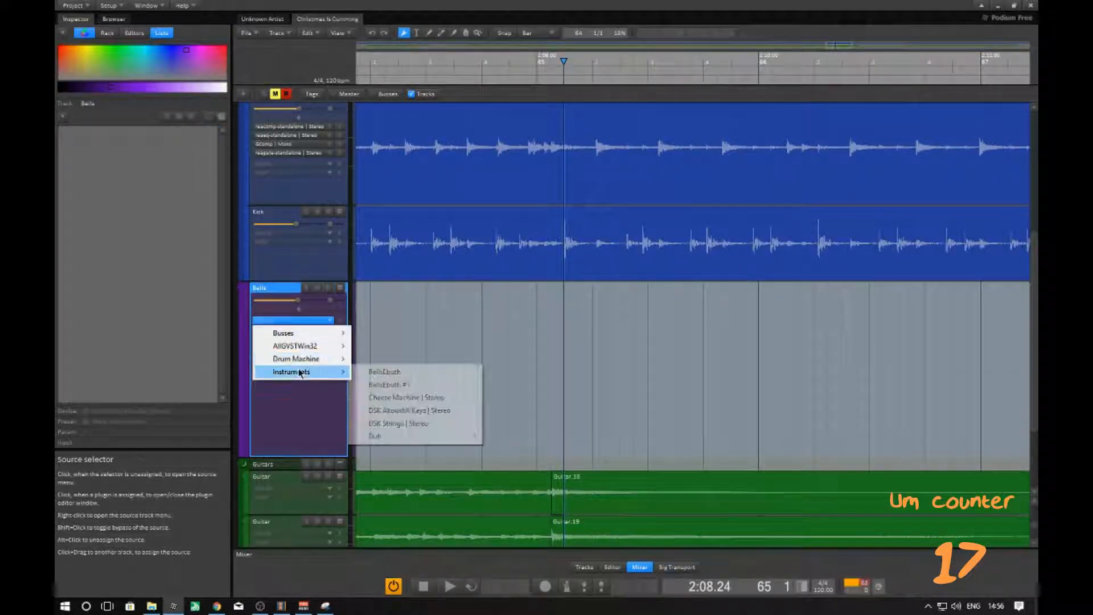
click(291, 443)
click(276, 321)
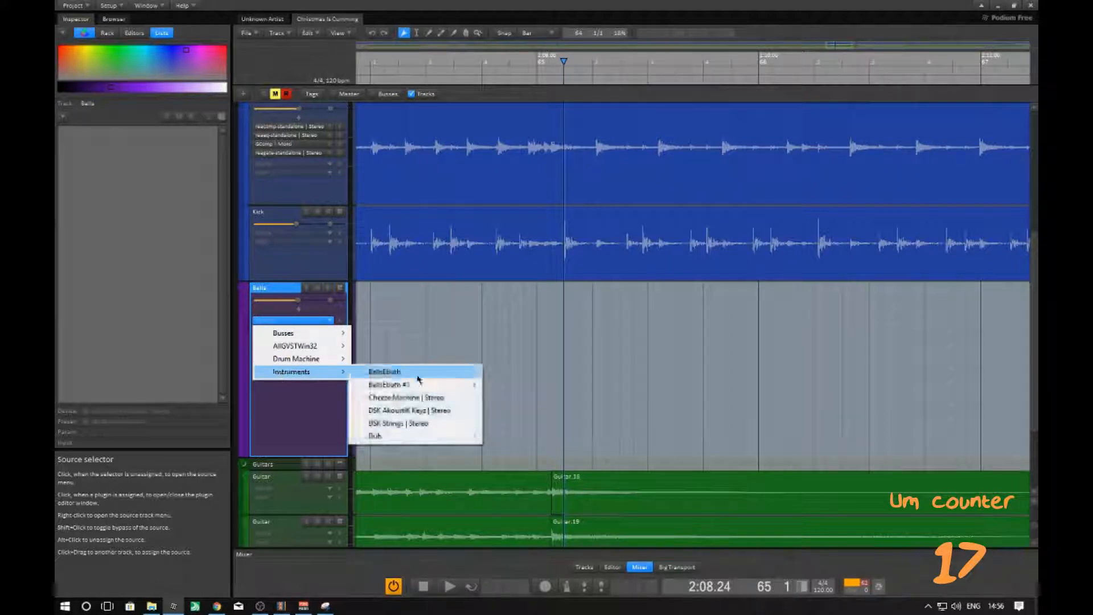
click(395, 373)
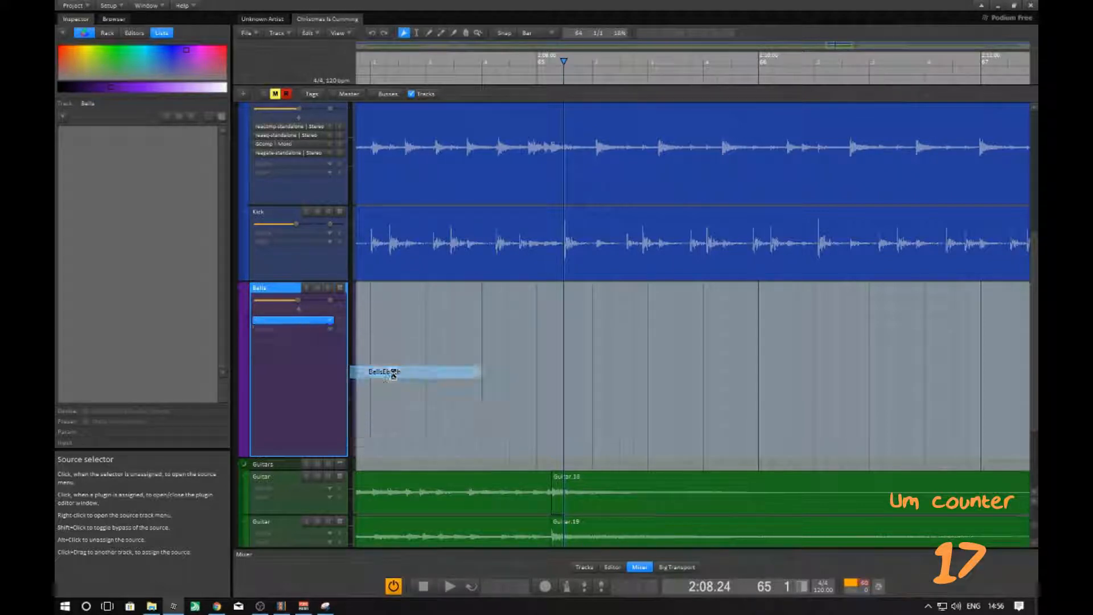
- Open the BellsEbuth plugin editor, audition a few notes on its keyboard, and close it
click(278, 321)
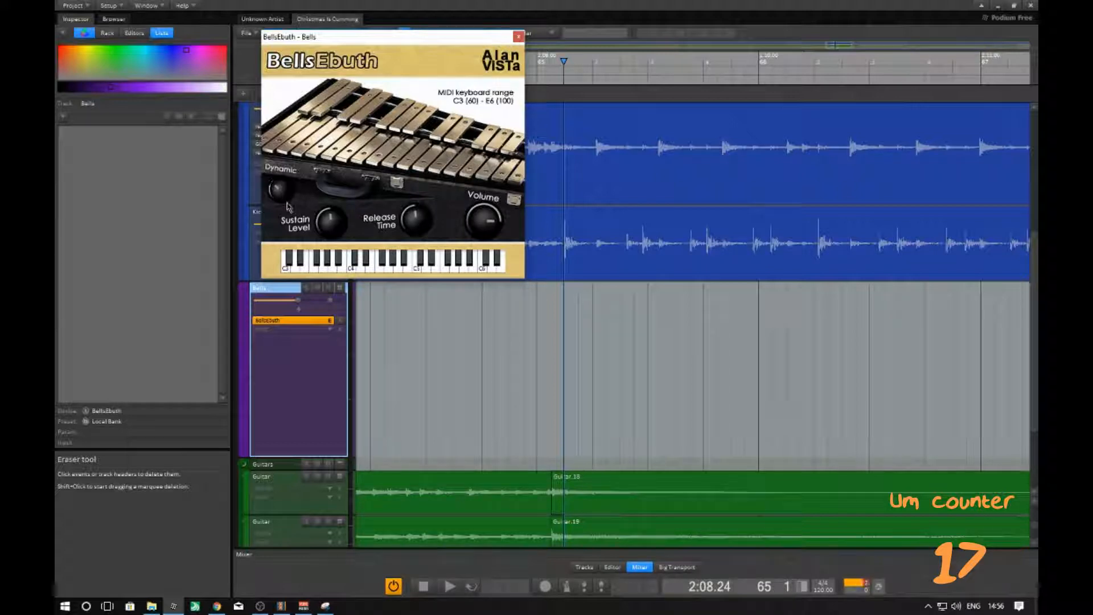
click(320, 267)
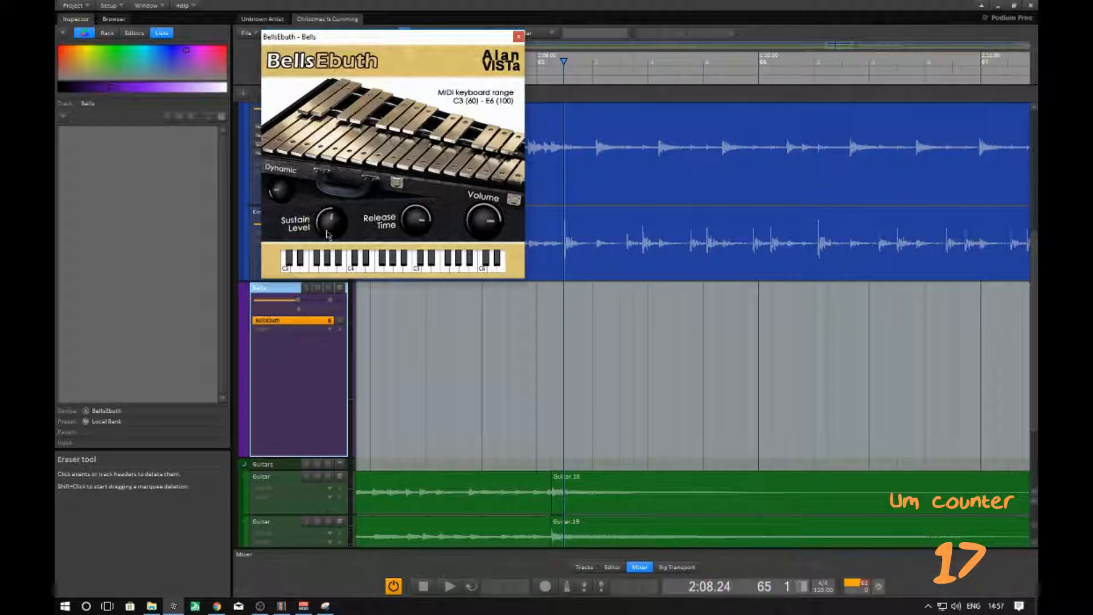
click(359, 266)
click(383, 261)
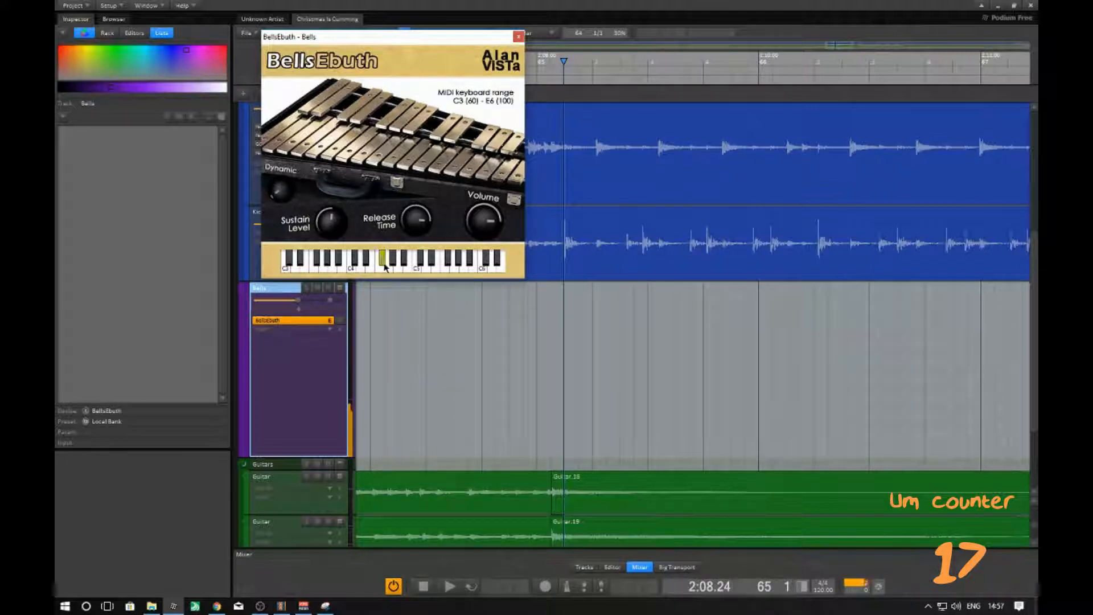
click(382, 261)
click(383, 261)
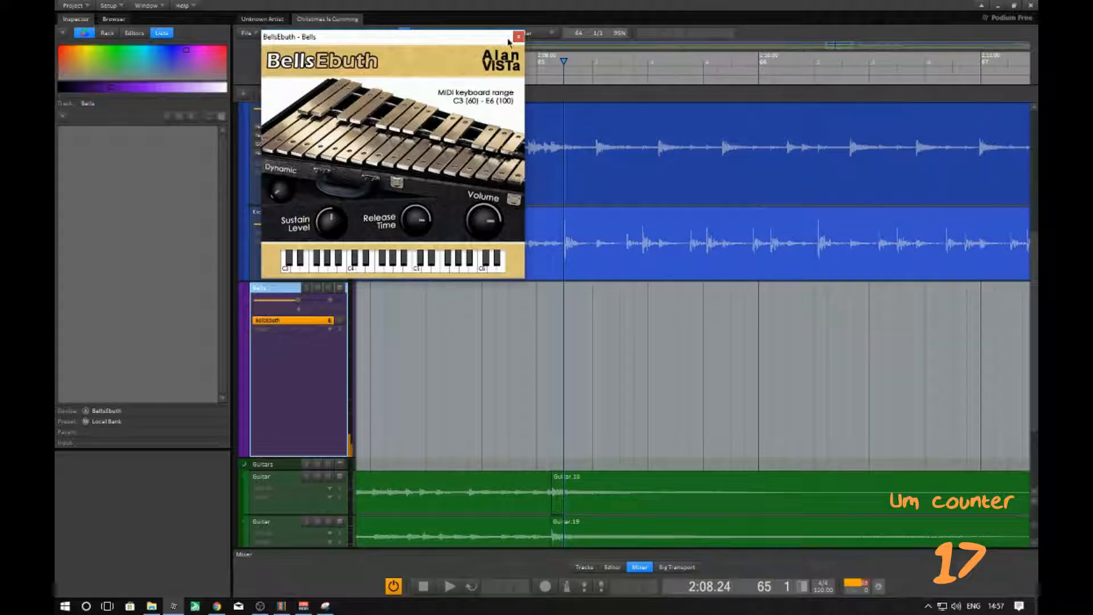
click(518, 37)
- Draw an empty event on the Bells track from just before bar 65 to just past bar 67
ctrl+scroll(544, 209, down, 4)
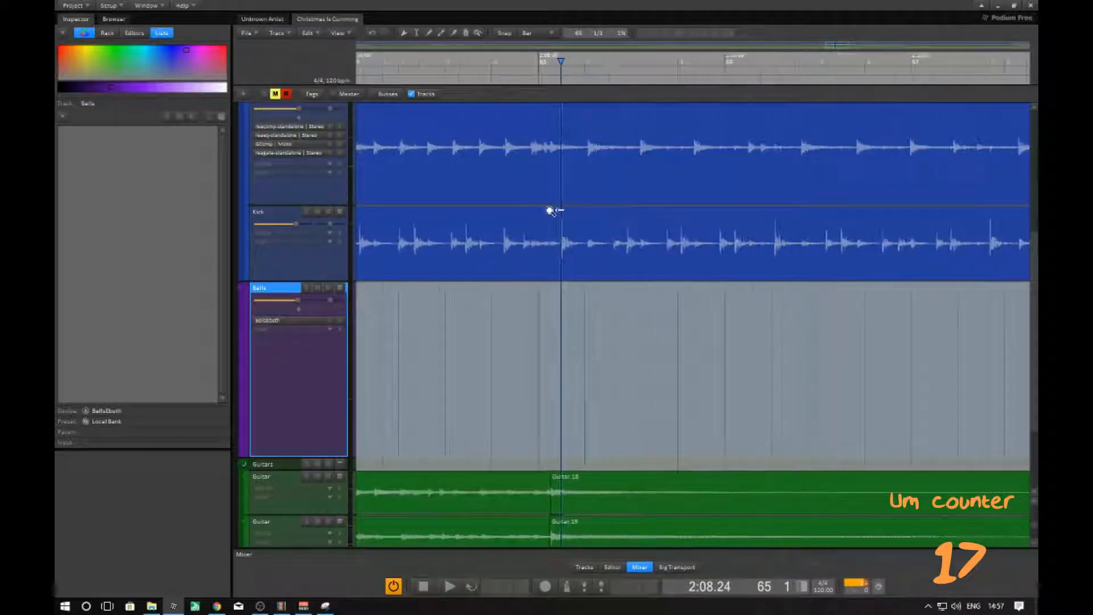
middle_drag(530, 210, 493, 177)
ctrl+scroll(488, 270, down, 1)
middle_drag(486, 268, 485, 314)
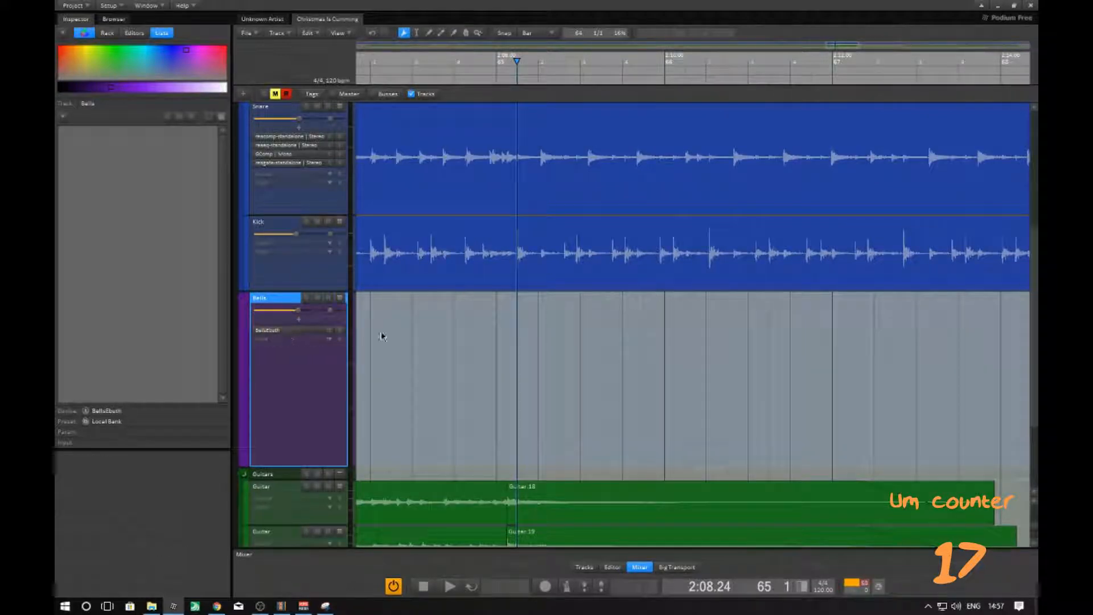
drag(474, 343, 869, 360)
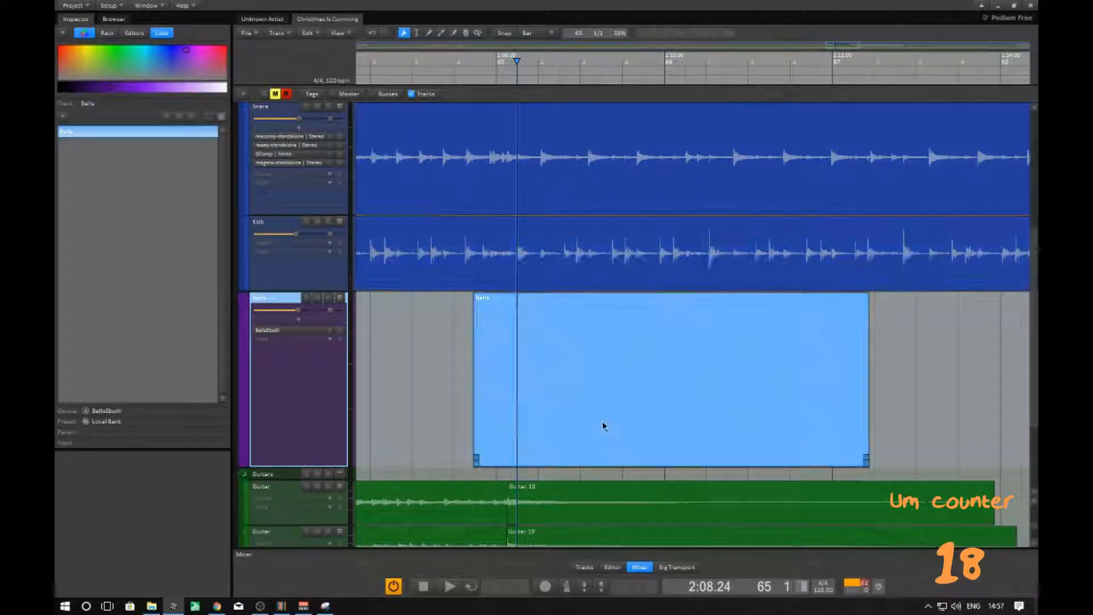
- Open the Bells event in the note editor and draw a short E4 note on the kick hit just after bar 65
double_click(503, 388)
drag(471, 182, 626, 351)
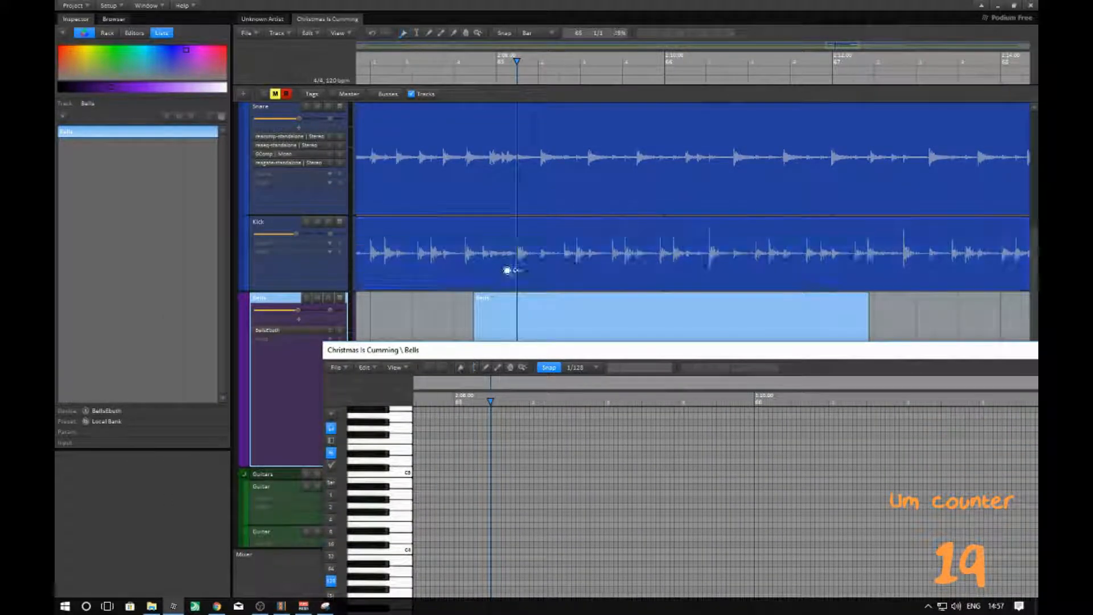
mouse_move(507, 271)
middle_down()
mouse_move(477, 276)
mouse_move(488, 268)
middle_up()
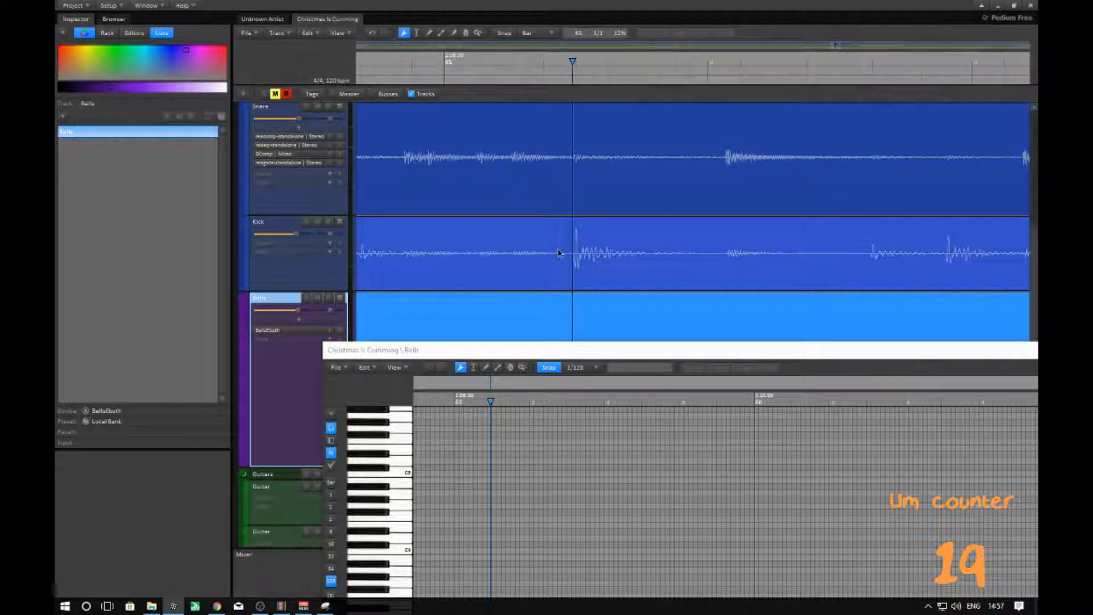
middle_drag(507, 478, 621, 427)
drag(747, 351, 641, 255)
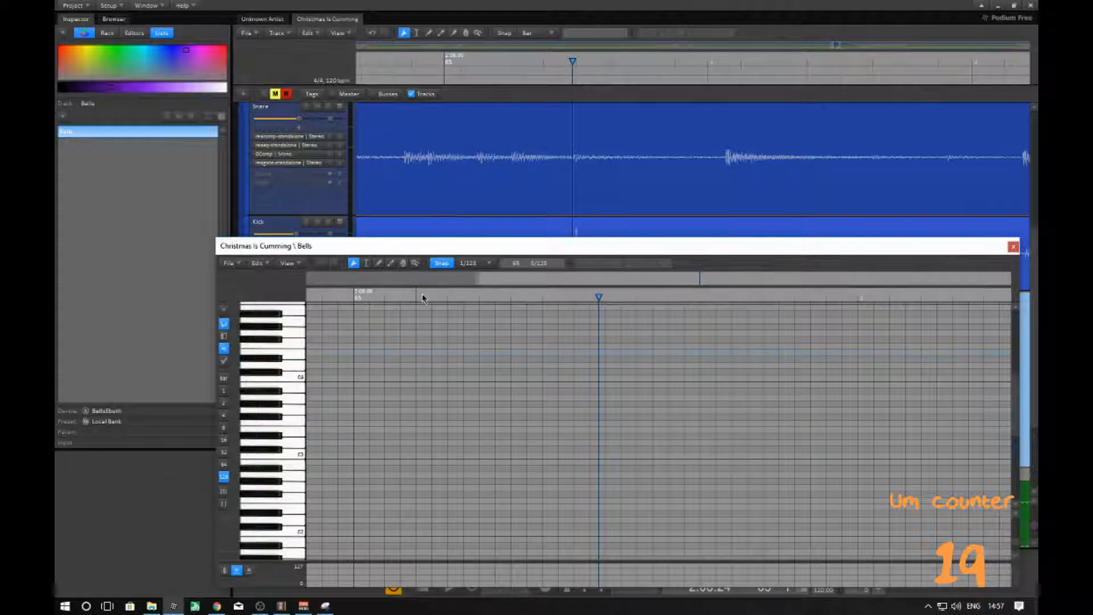
click(379, 263)
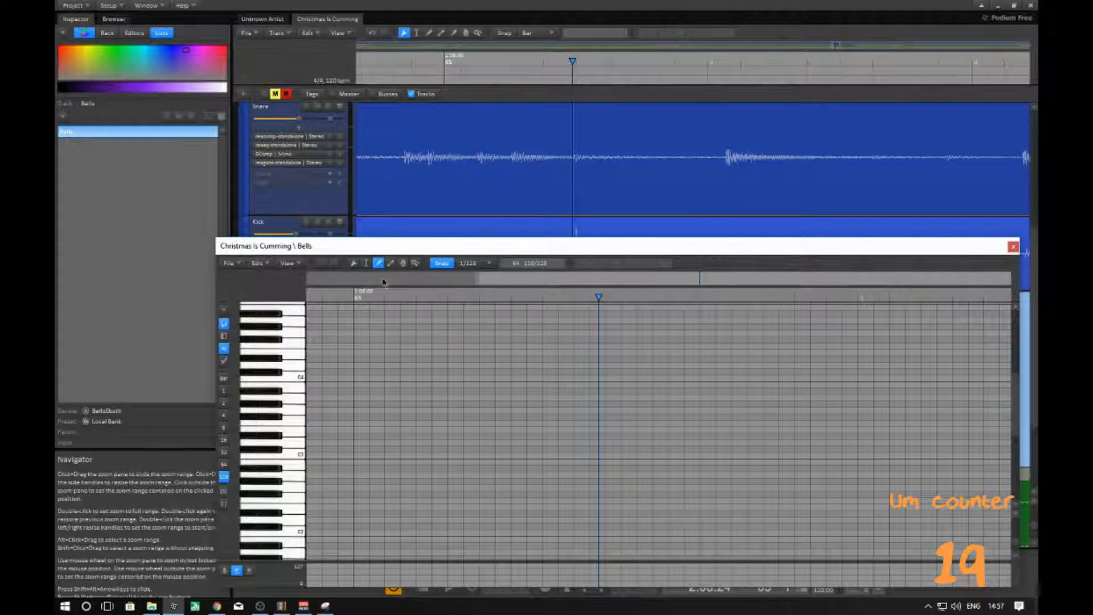
click(297, 356)
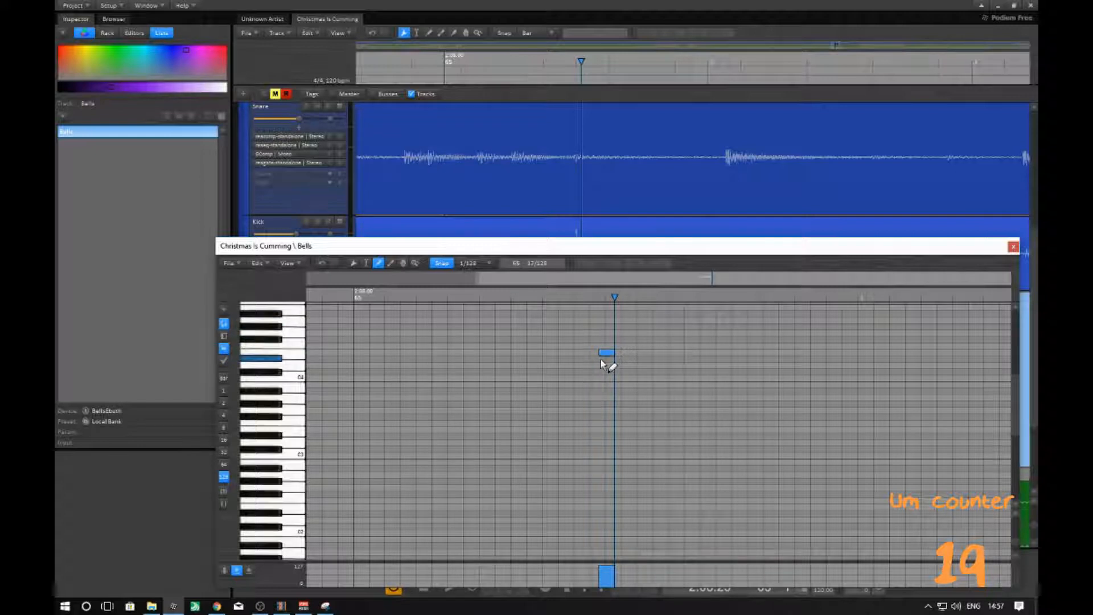
- Set the playhead on the snare hit just after beat 2 of bar 65 and draw a short B3 bell note there
middle_drag(610, 204, 603, 178)
middle_drag(603, 178, 574, 186)
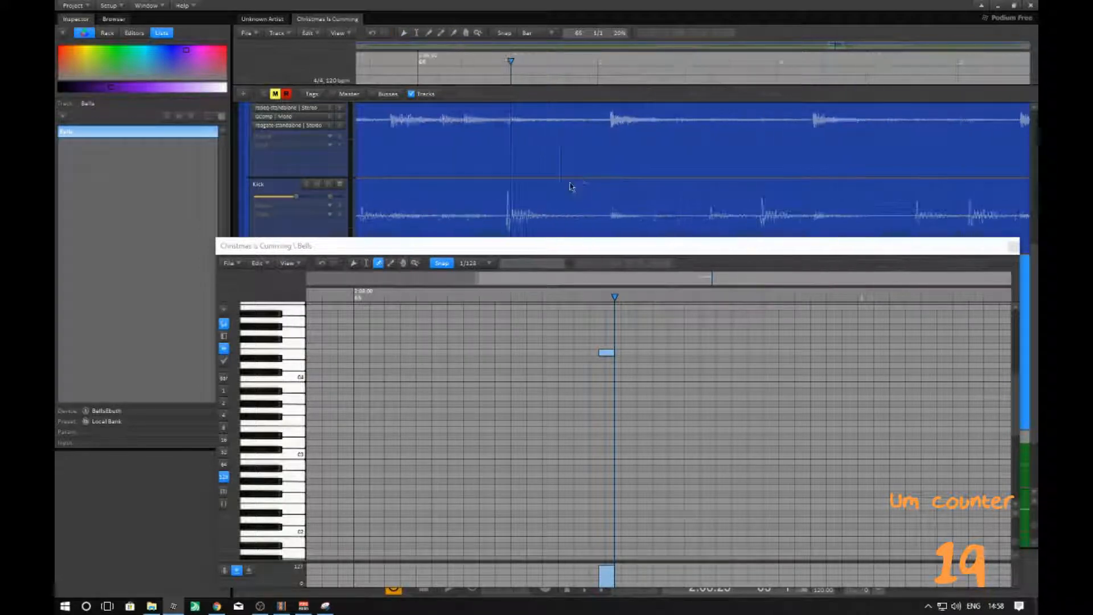
click(604, 165)
drag(604, 165, 608, 165)
middle_drag(608, 165, 584, 164)
drag(584, 164, 618, 164)
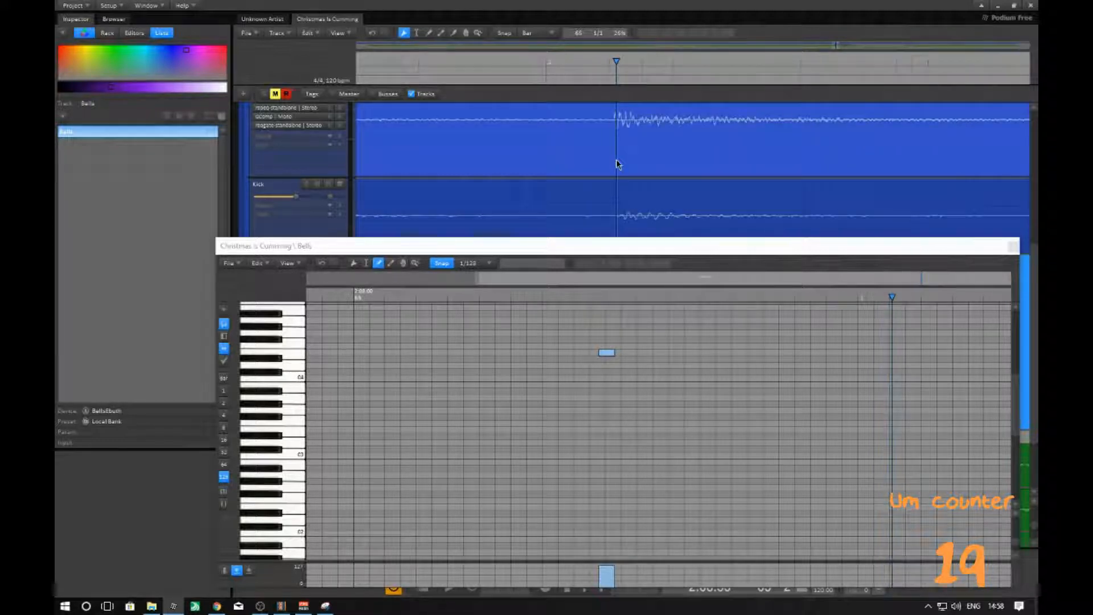
middle_drag(563, 164, 577, 175)
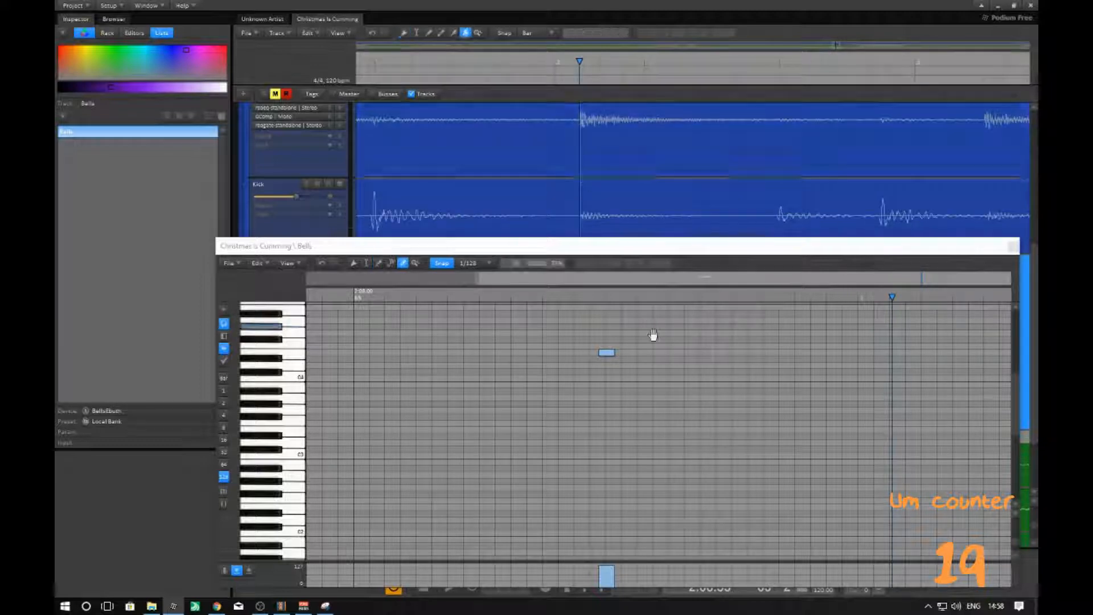
middle_drag(768, 366, 504, 362)
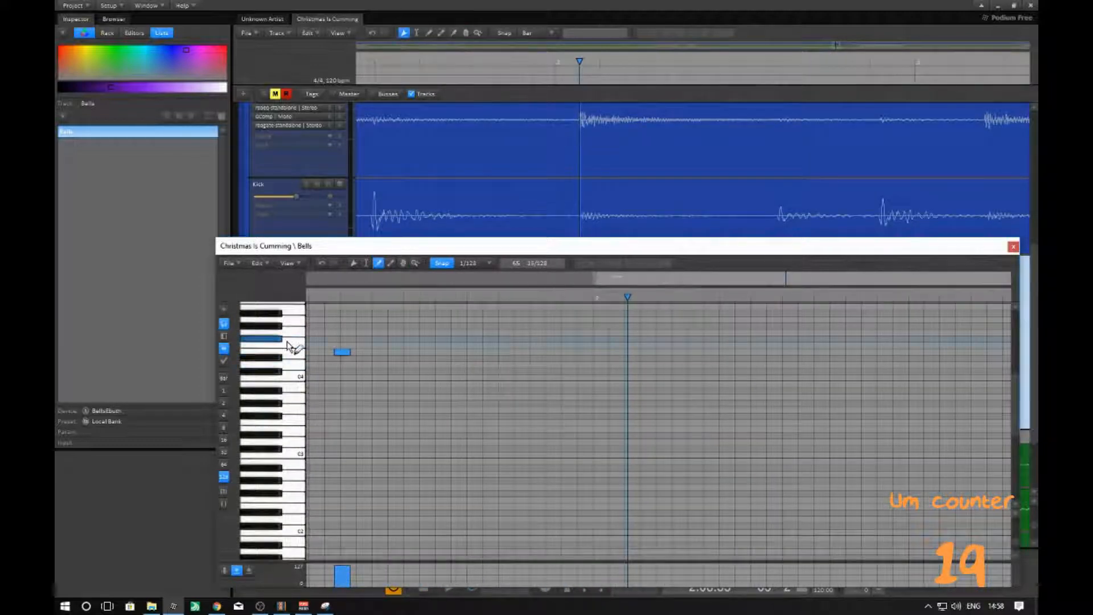
click(294, 386)
- Set the playhead on the kick hit between beats 2 and 3 of bar 65 and add a short D4 bell note
middle_drag(623, 183, 549, 169)
click(552, 168)
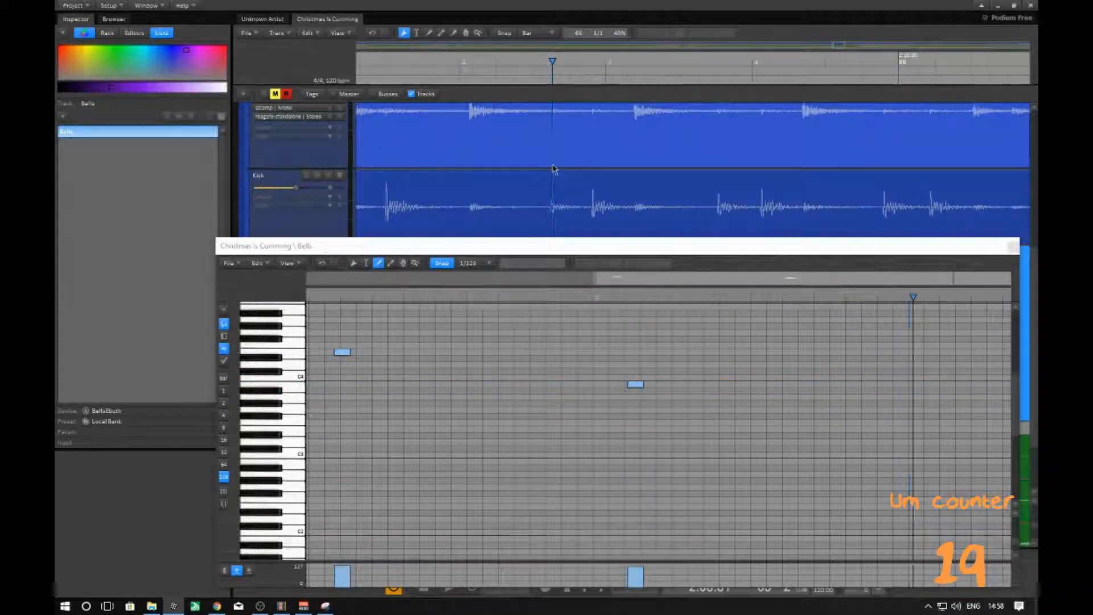
drag(553, 166, 551, 167)
ctrl+scroll(551, 178, up, 5)
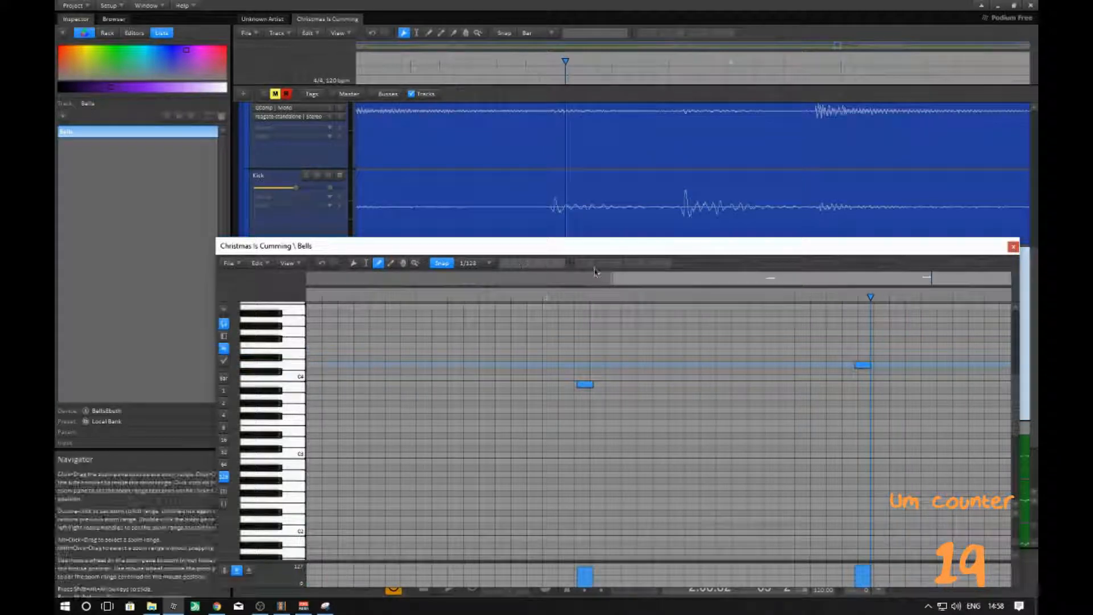
- Set the playhead on the snare hit just after beat 3 of bar 65 and draw a short A3 bell note there
click(821, 165)
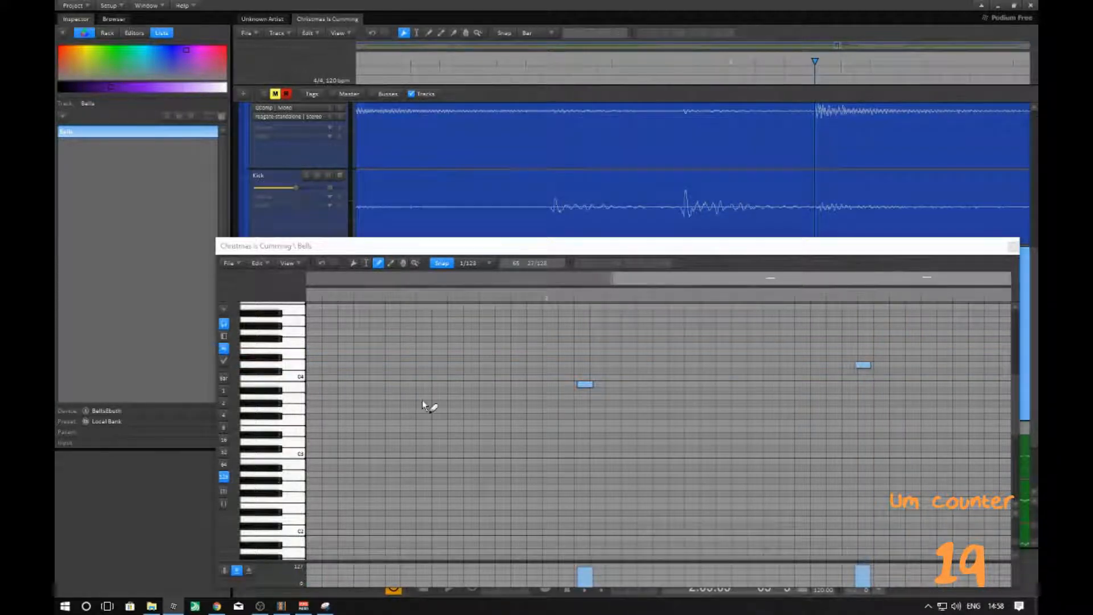
middle_drag(890, 424, 497, 433)
drag(796, 210, 815, 171)
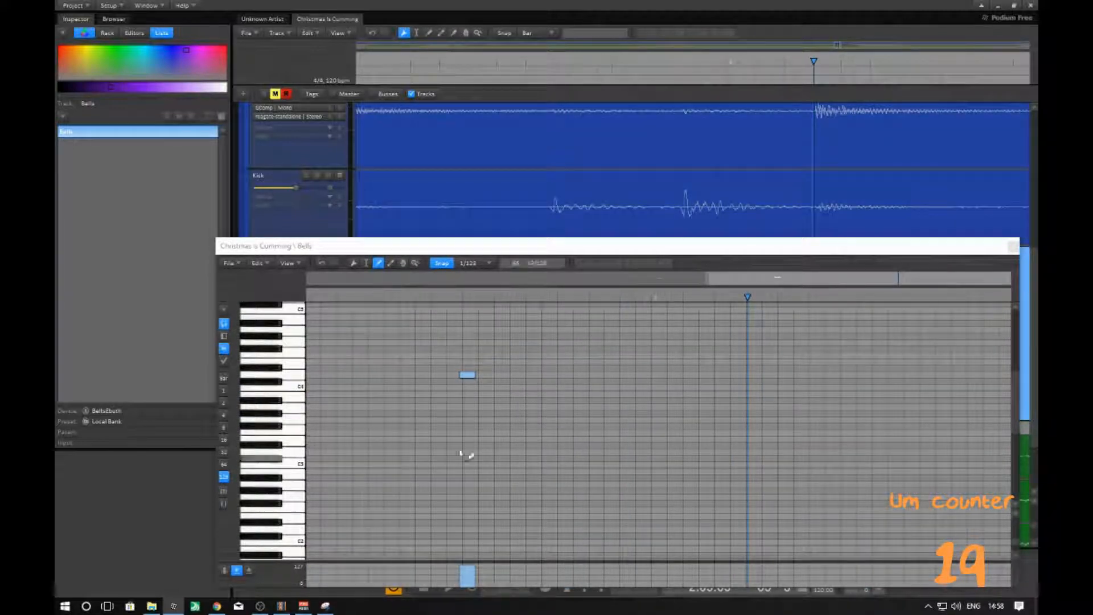
click(294, 409)
scroll(470, 430, down, 2)
scroll(476, 428, down, 2)
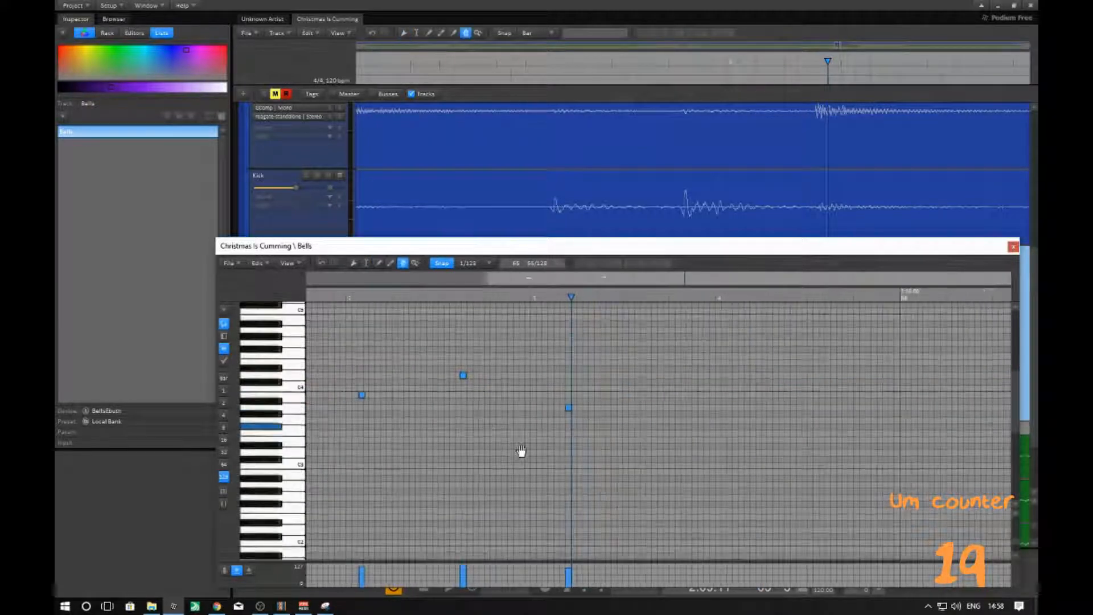
- Play the four bell notes with the drums from just before bar 65
middle_drag(519, 452, 764, 476)
drag(472, 447, 434, 446)
scroll(442, 444, down, 2)
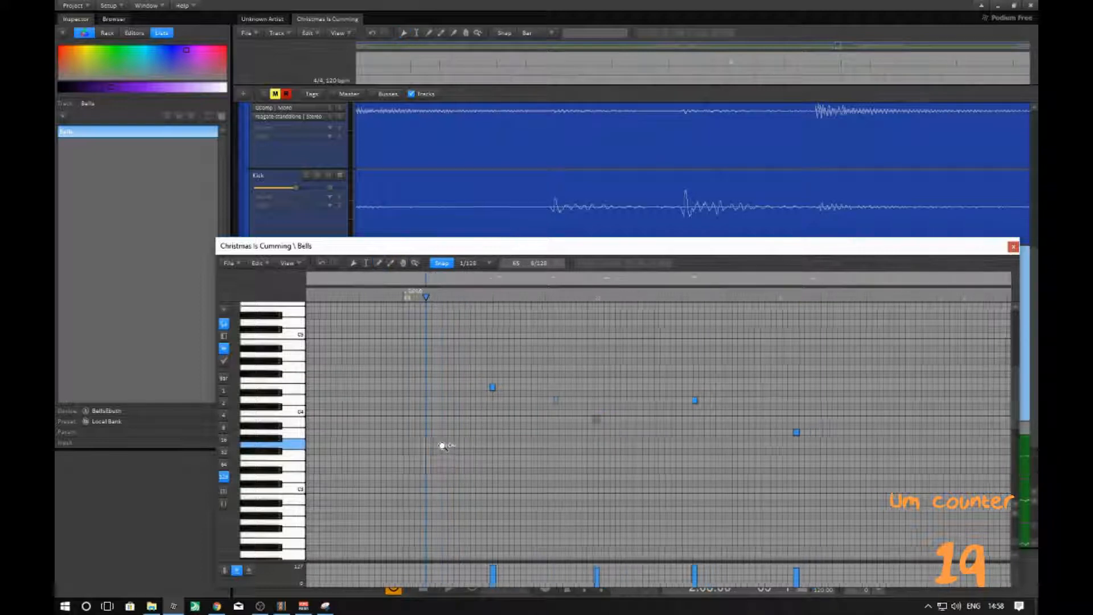
click(284, 443)
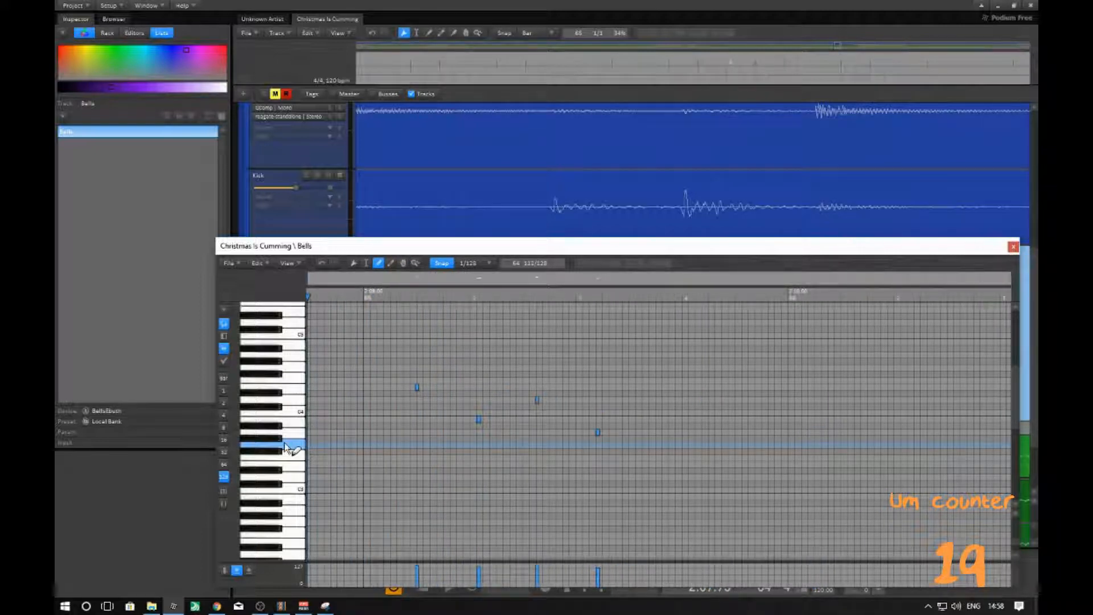
key(space)
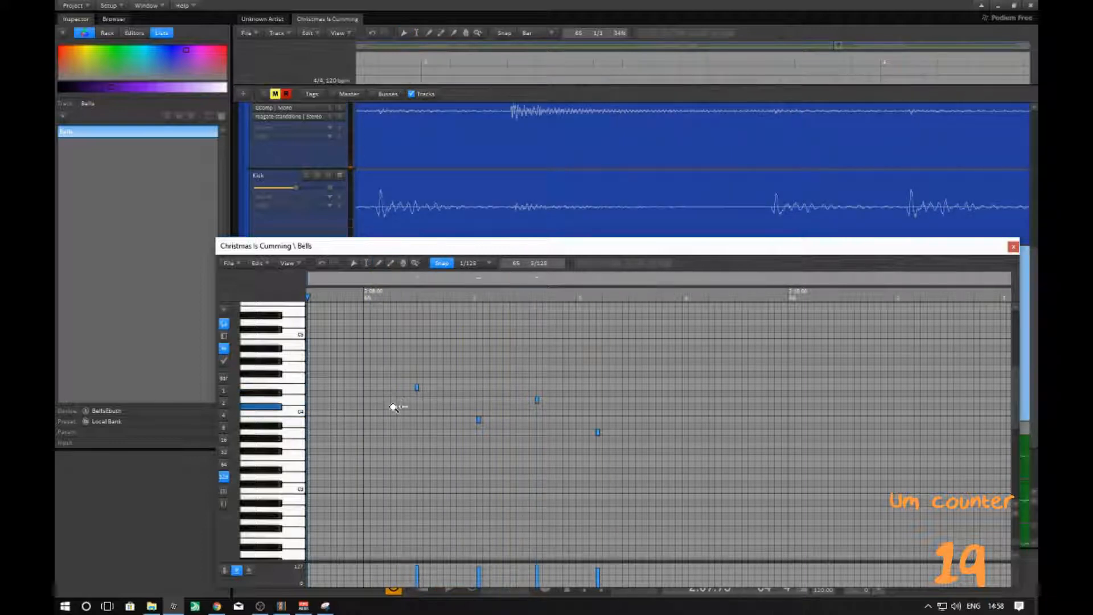
- Place the playhead at the start of the first bell note and turn off snapping in the note editor
scroll(393, 407, down, 2)
middle_drag(449, 374, 493, 397)
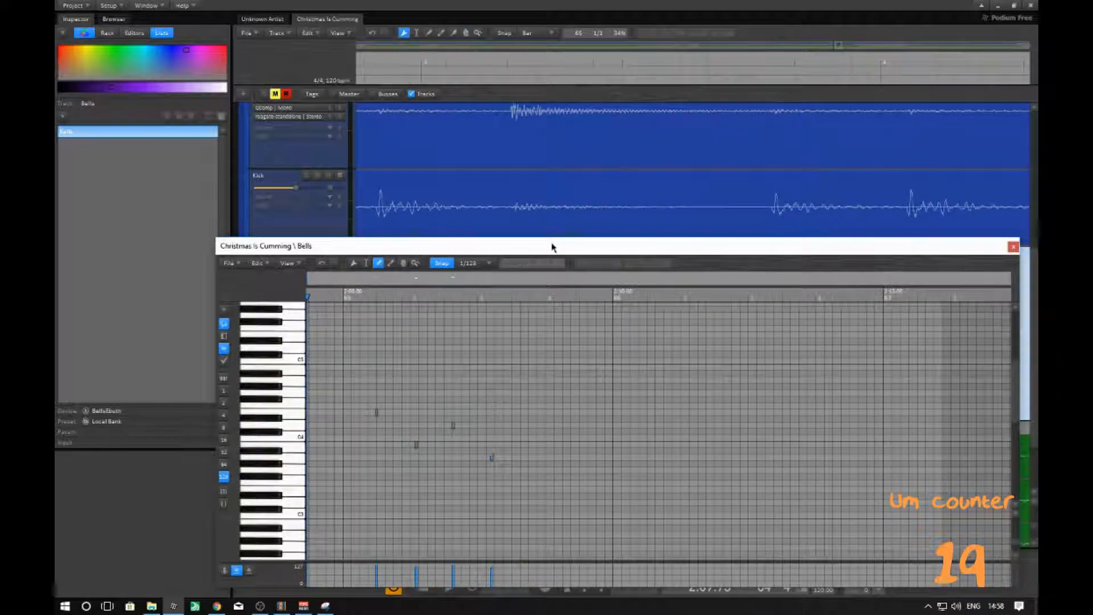
drag(552, 247, 556, 251)
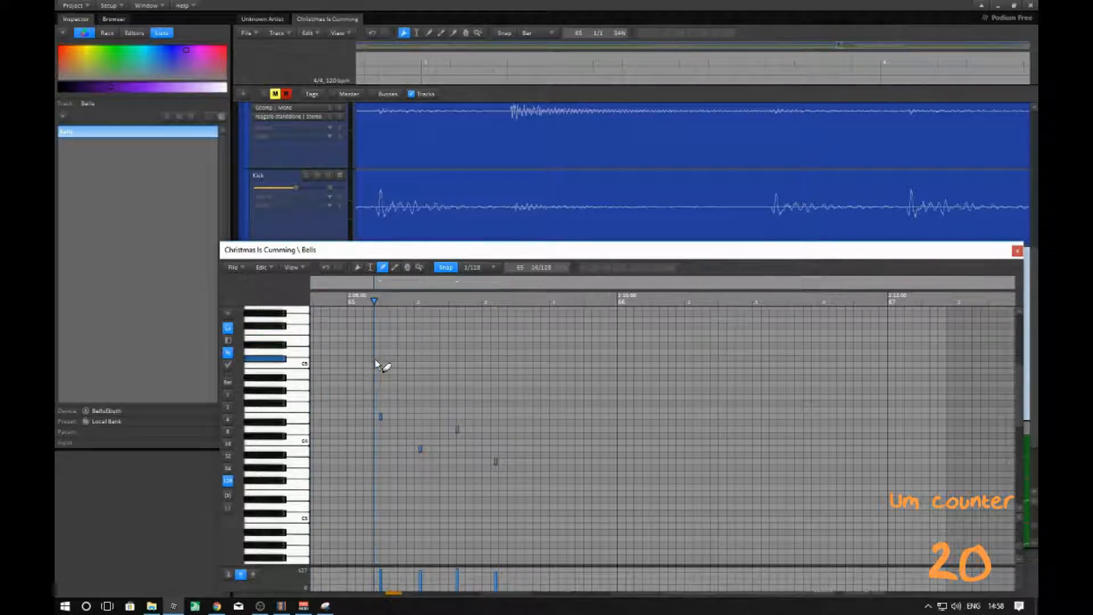
scroll(376, 364, up, 3)
scroll(361, 375, up, 3)
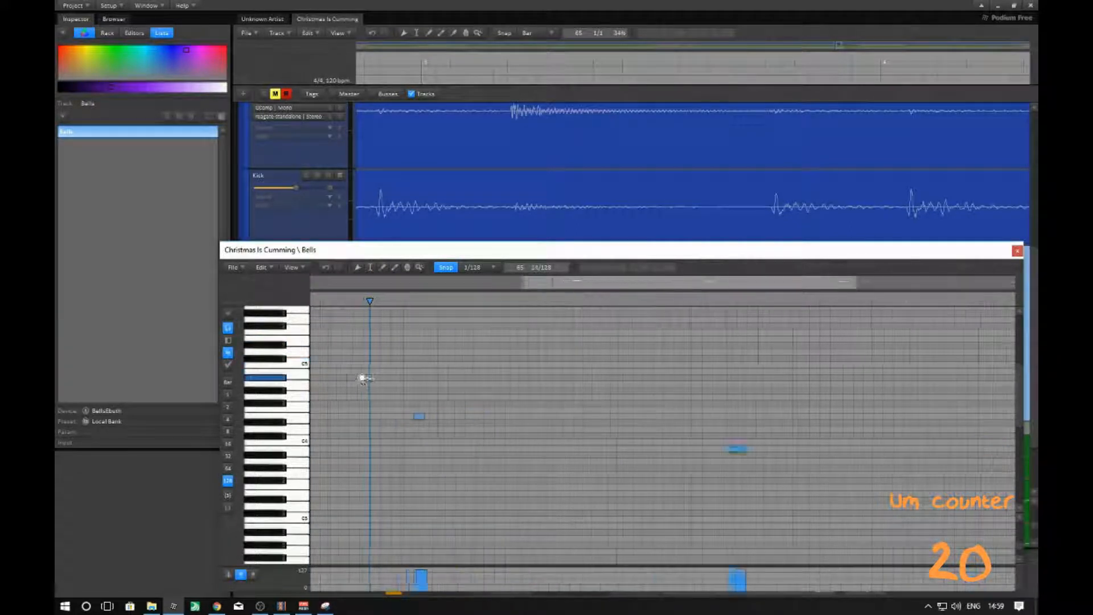
scroll(395, 378, down, 5)
scroll(384, 380, up, 3)
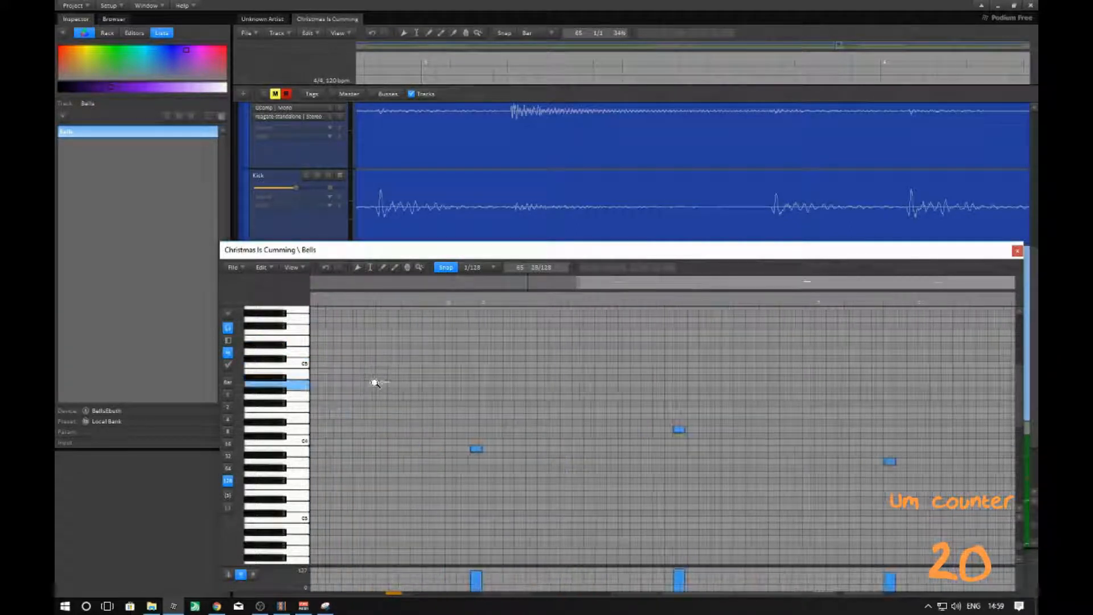
scroll(493, 382, up, 3)
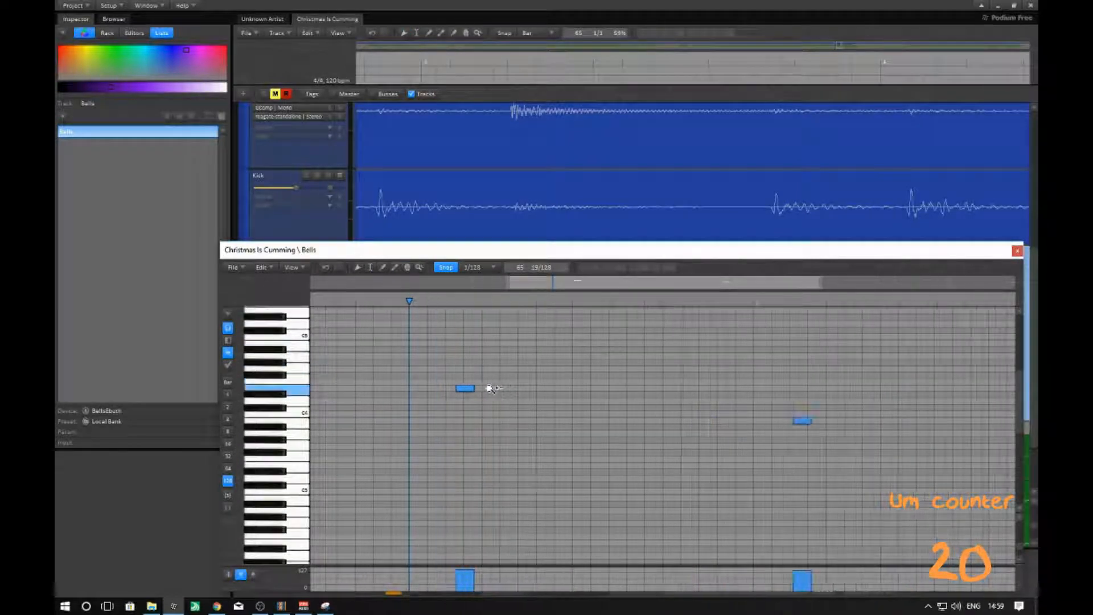
scroll(496, 382, down, 4)
click(486, 380)
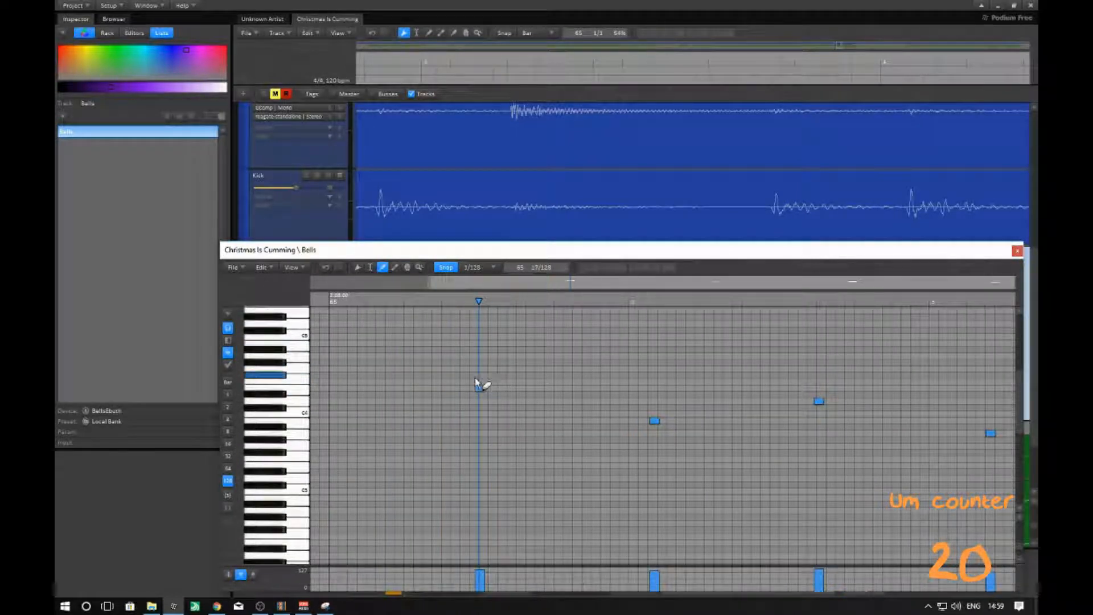
scroll(481, 382, up, 1)
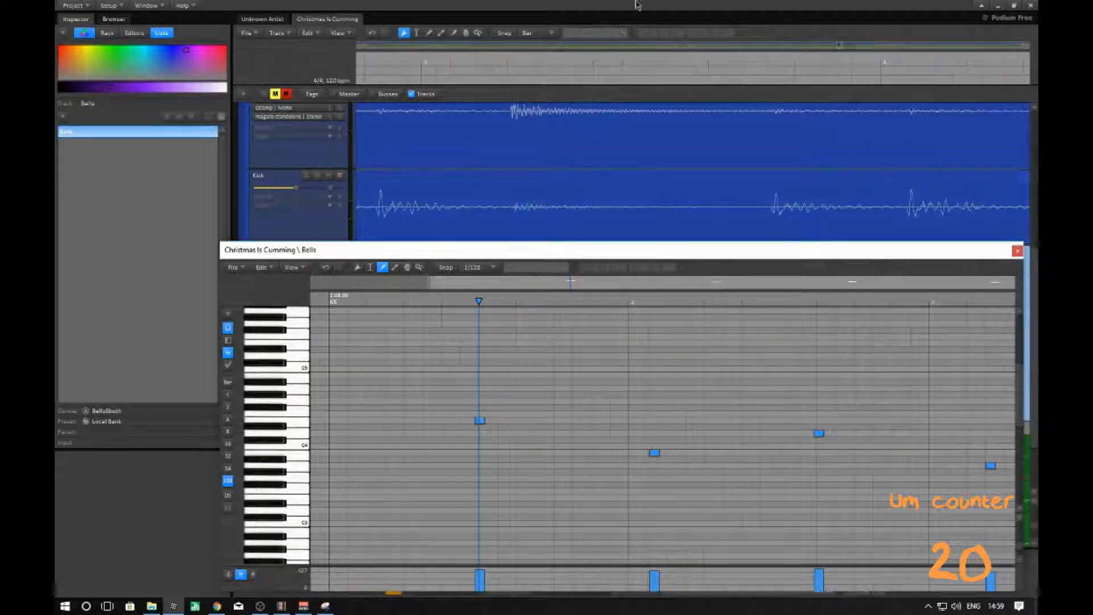
- Move the note editor down to uncover the drum tracks and set the playhead on the kick hit following the last bell note
drag(537, 256, 559, 308)
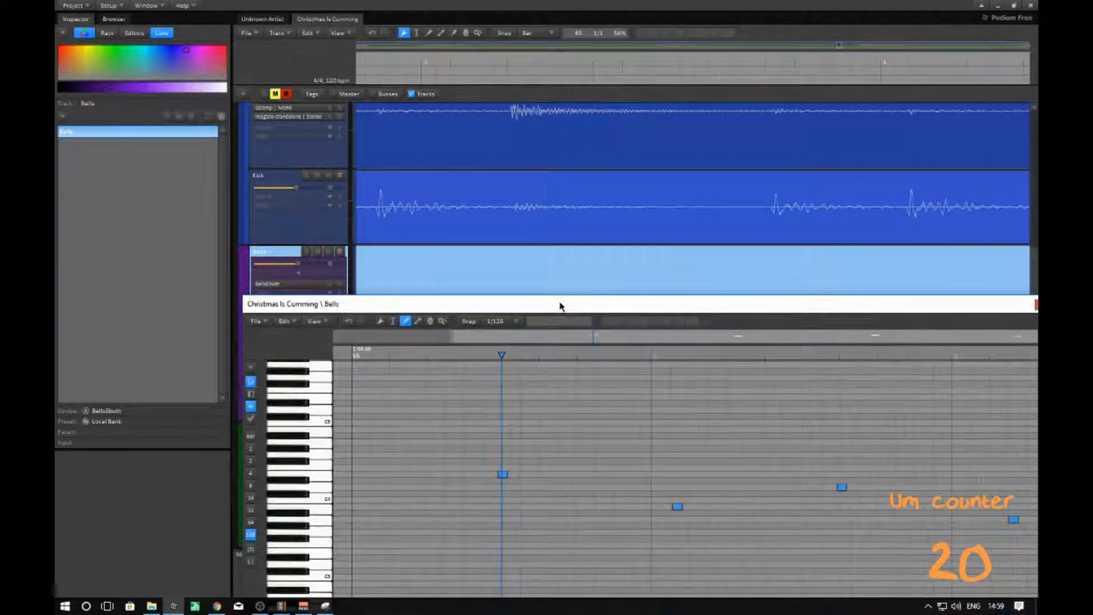
click(513, 257)
ctrl+scroll(514, 244, down, 5)
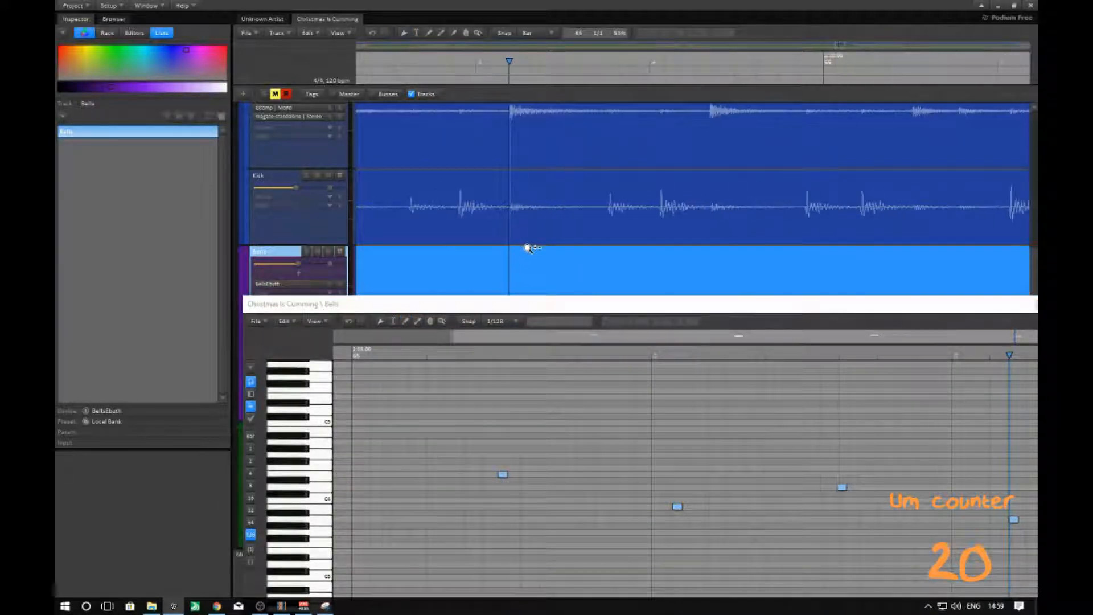
middle_drag(534, 209, 578, 326)
middle_drag(583, 231, 573, 127)
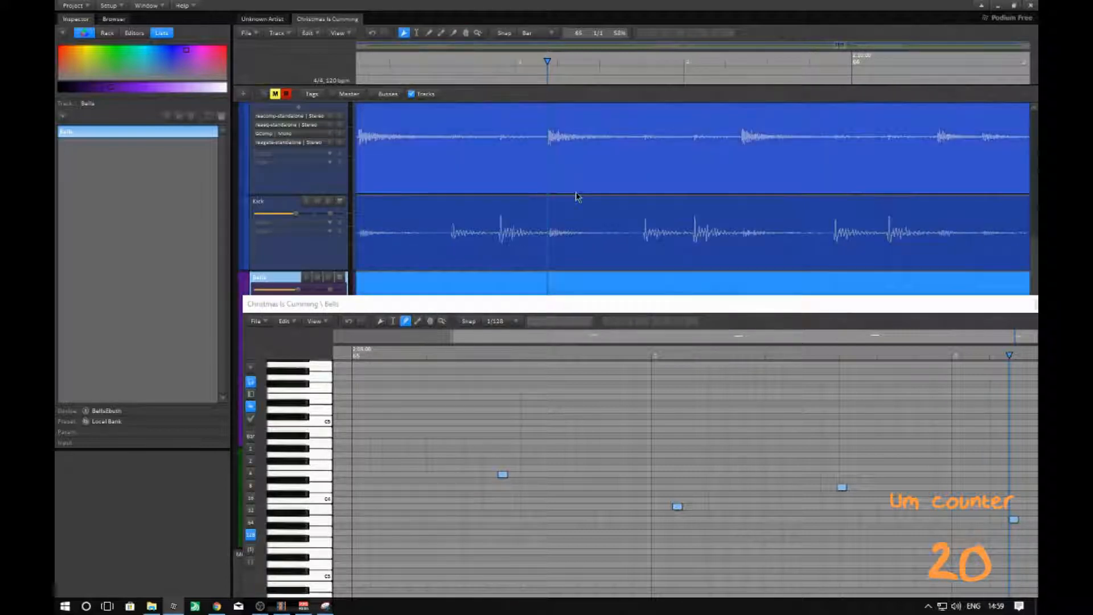
ctrl+scroll(561, 200, up, 3)
ctrl+scroll(549, 201, up, 2)
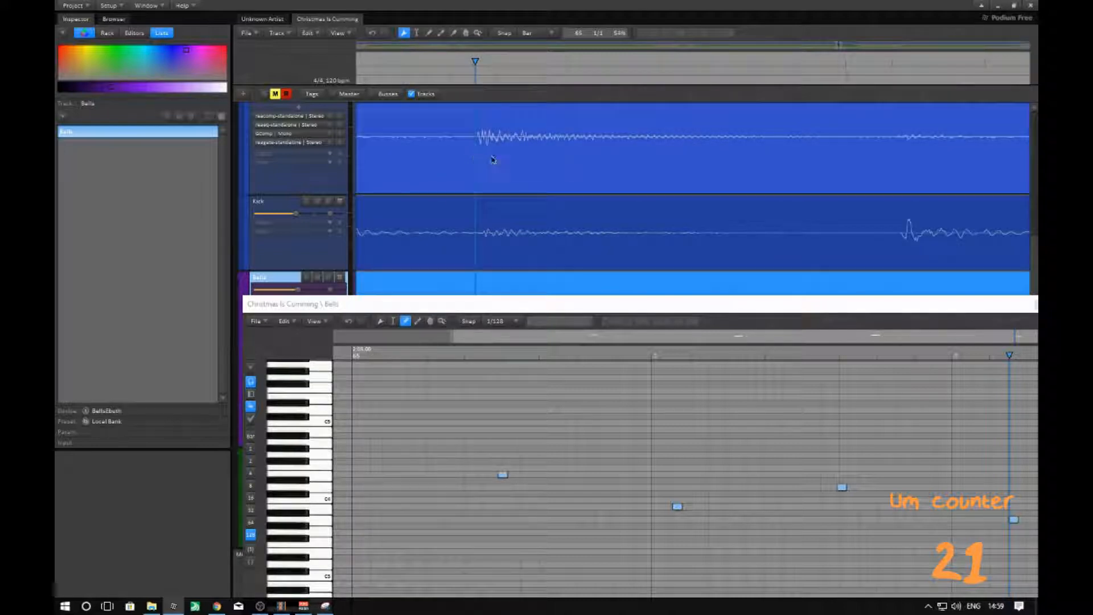
drag(477, 161, 889, 177)
middle_drag(905, 184, 545, 186)
- Turn snapping back on and add a short B3 note between the first and second bell notes of bar 65
middle_drag(599, 389, 572, 374)
drag(572, 373, 531, 351)
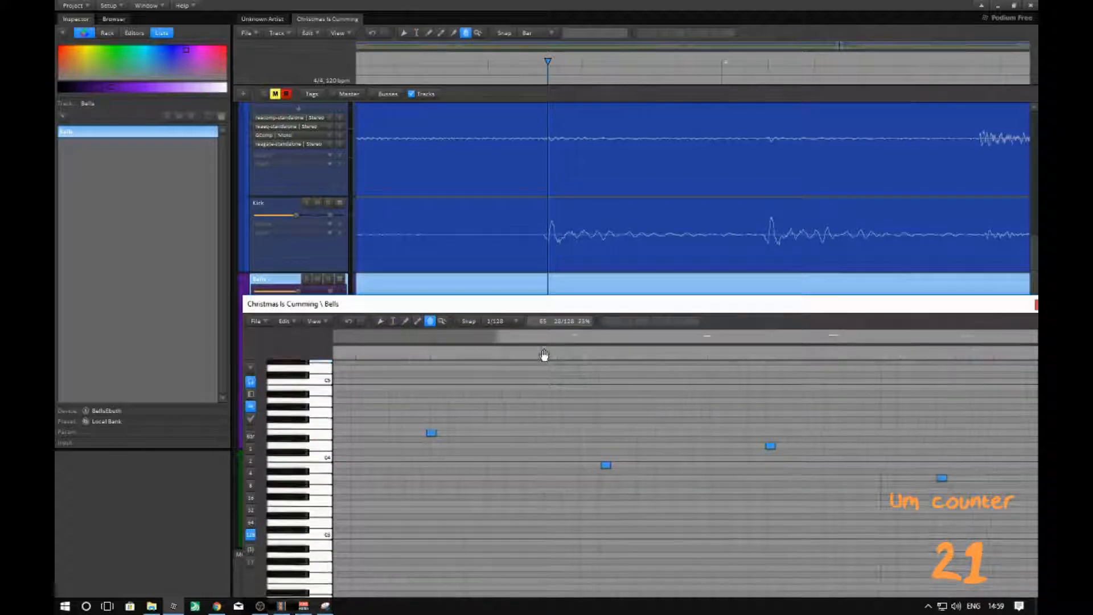
ctrl+scroll(533, 426, down, 2)
drag(616, 429, 582, 419)
middle_drag(583, 419, 564, 417)
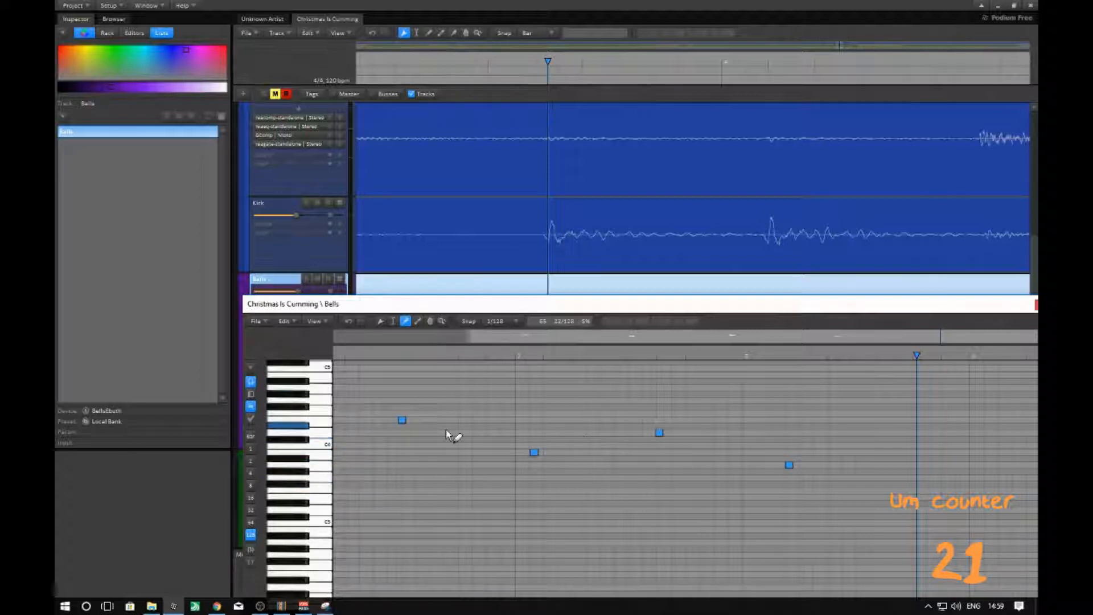
ctrl+scroll(444, 433, up, 2)
ctrl+scroll(441, 431, up, 2)
mouse_move(451, 432)
middle_down()
mouse_move(629, 424)
mouse_move(547, 402)
middle_up()
click(469, 321)
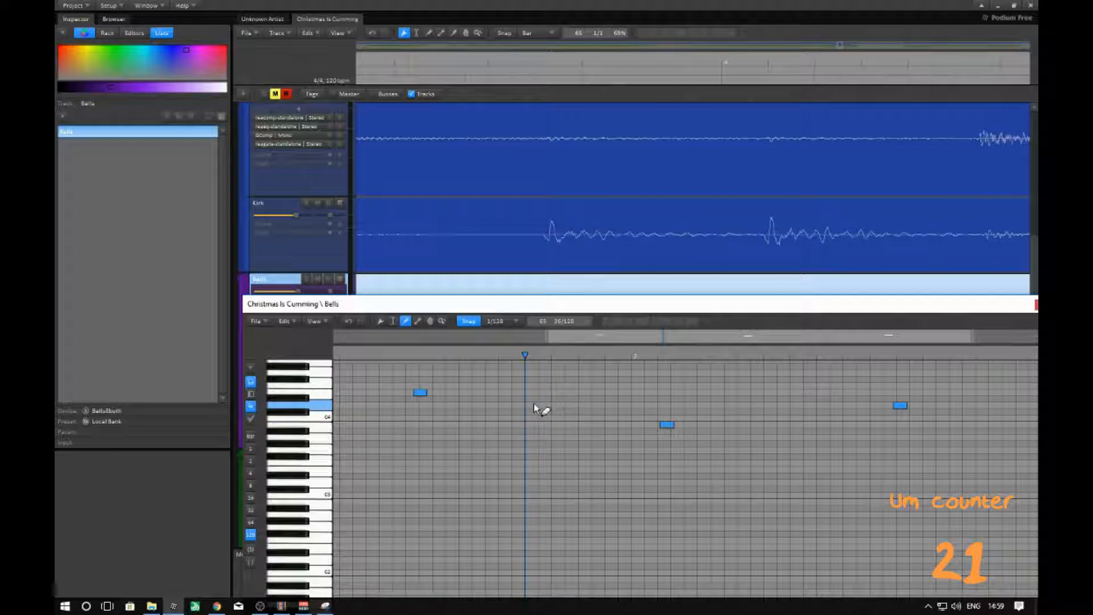
click(531, 425)
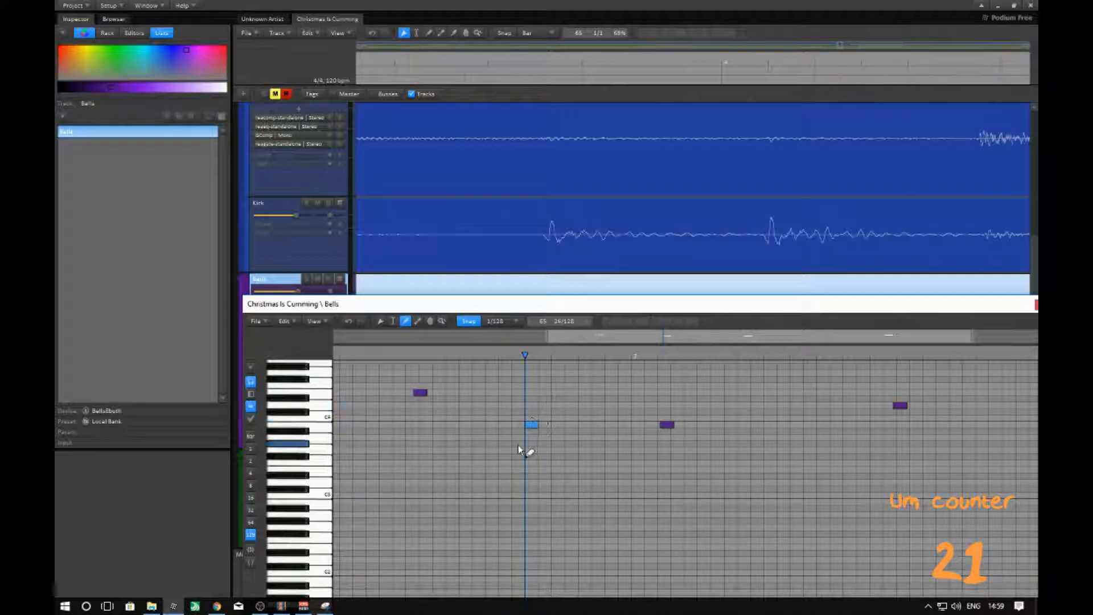
- Nudge the added B3 note slightly later without snapping and draw another short B3 note just before the D4 note
key(space)
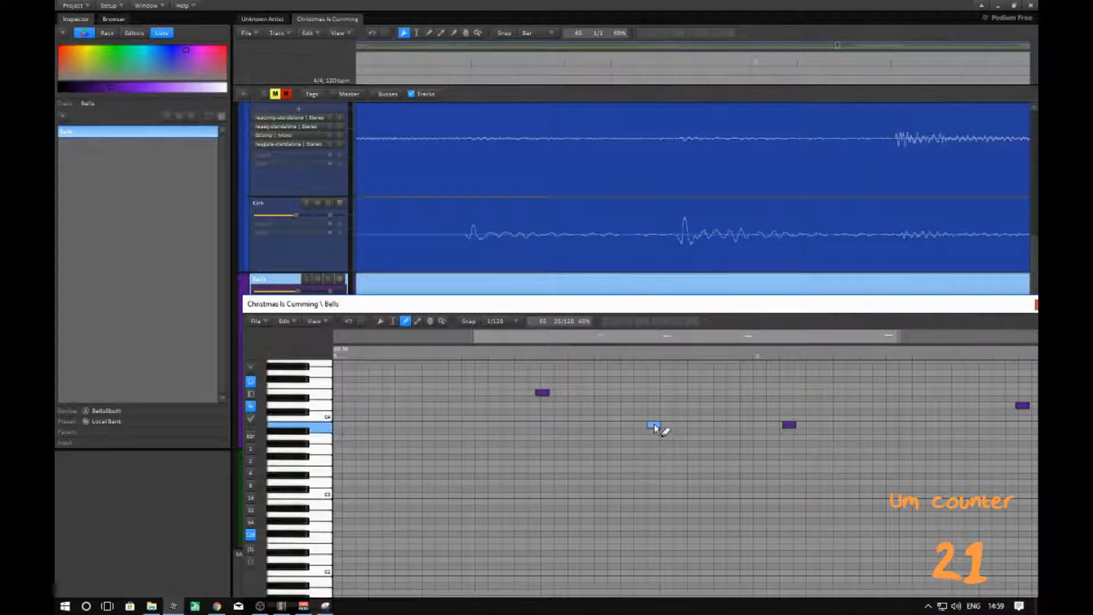
shift+drag(654, 424, 661, 427)
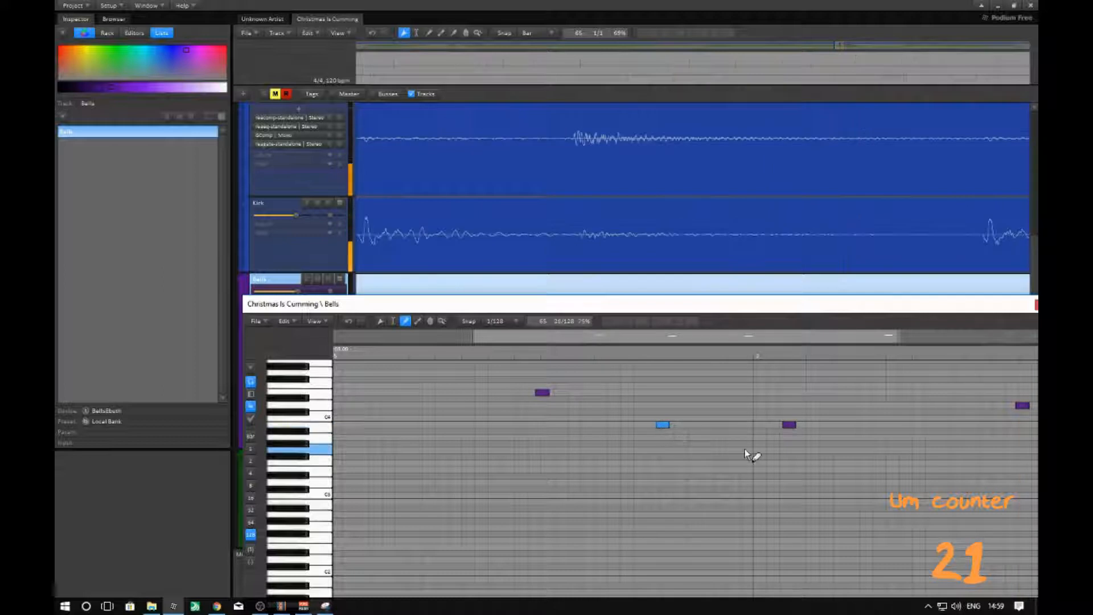
click(706, 423)
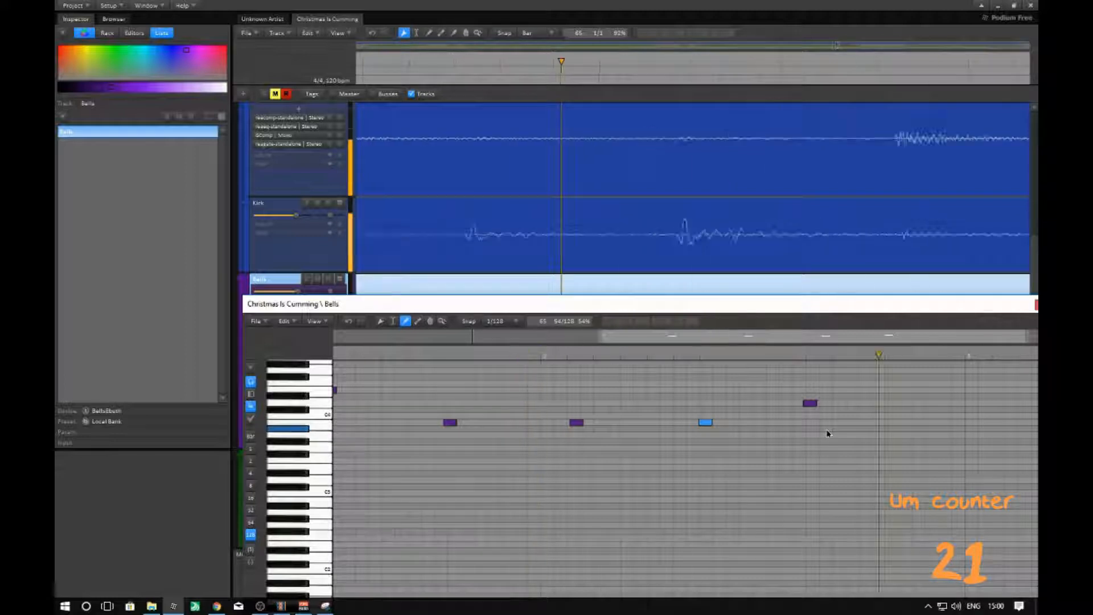
- Stop playback and delete the two added short B3 notes from the bar 65 bell melody
key(space)
ctrl+scroll(757, 458, down, 3)
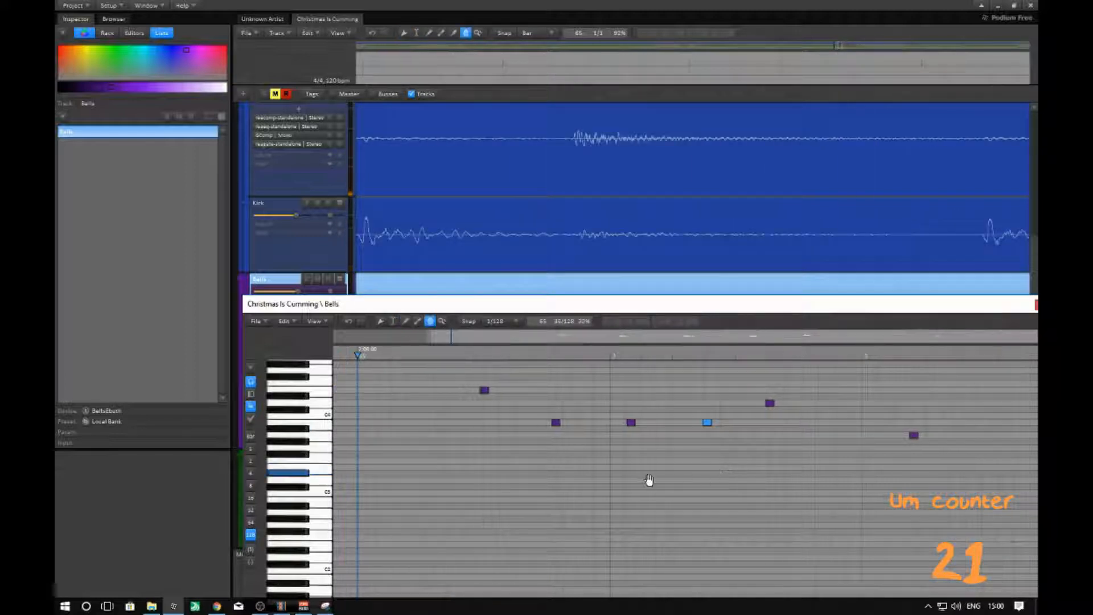
middle_drag(649, 480, 667, 492)
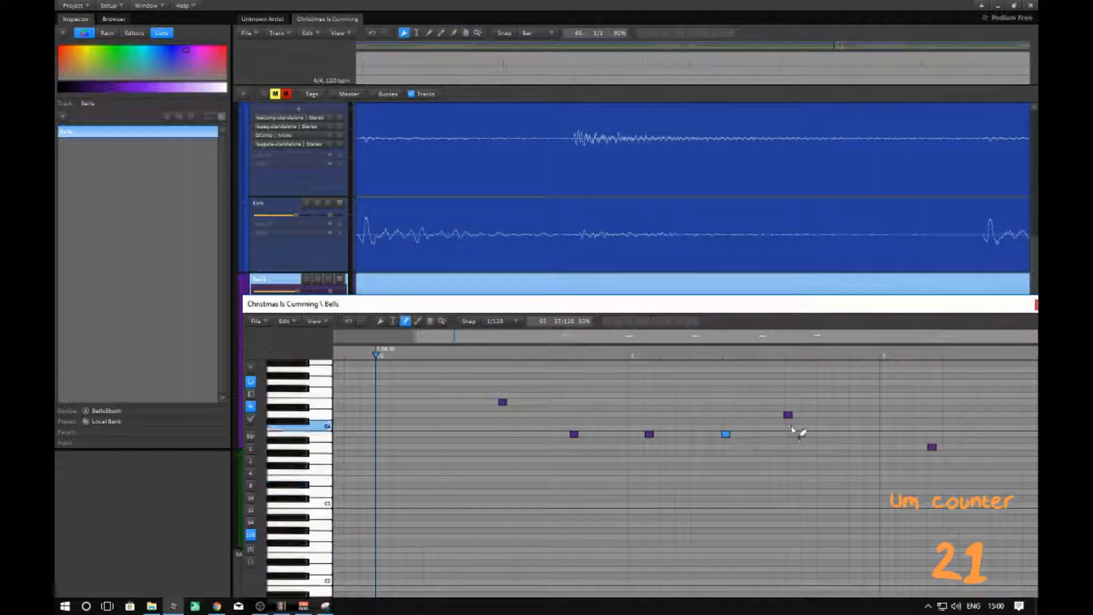
click(865, 414)
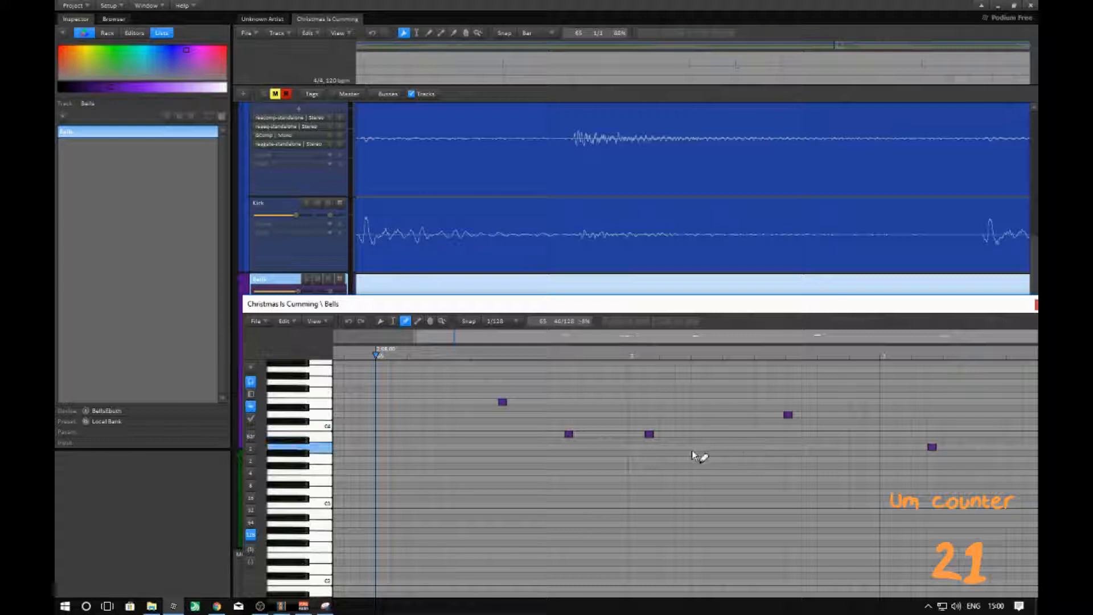
right_click(574, 434)
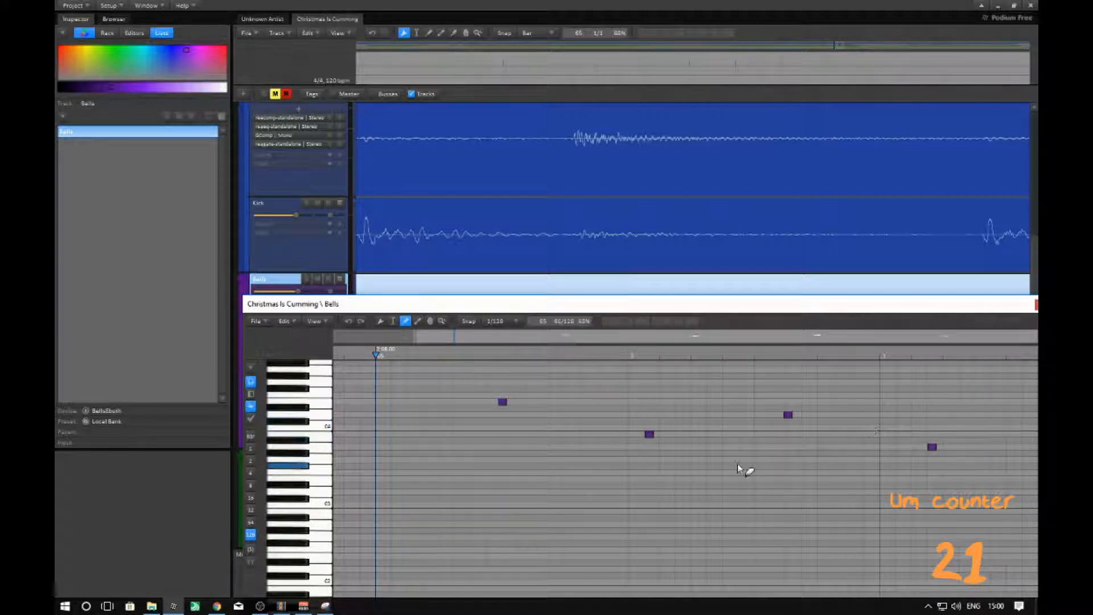
scroll(605, 461, down, 4)
middle_drag(548, 235, 616, 247)
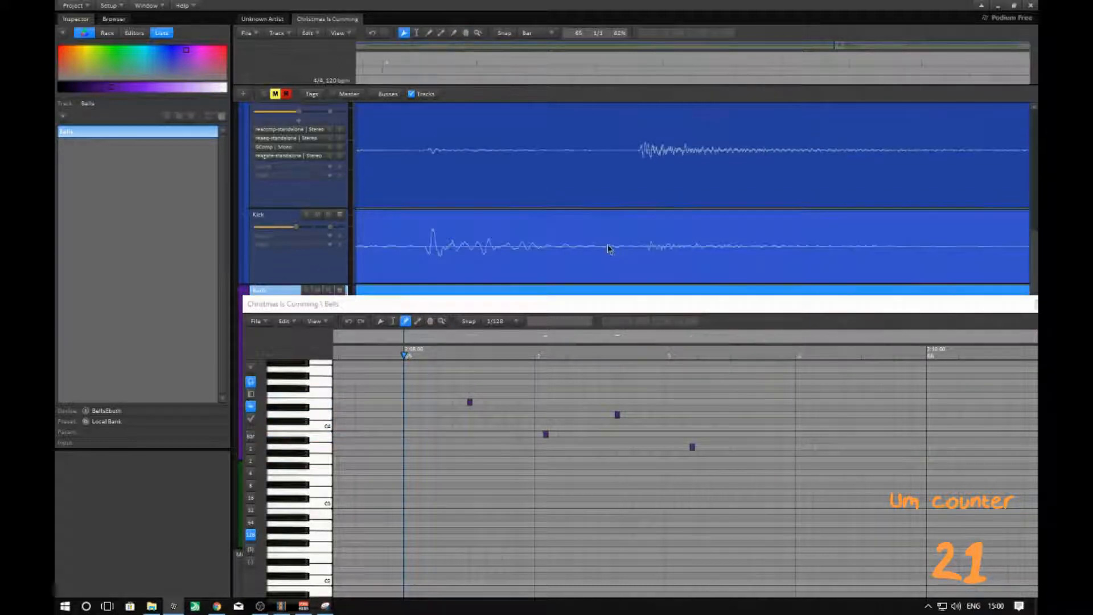
scroll(616, 247, down, 4)
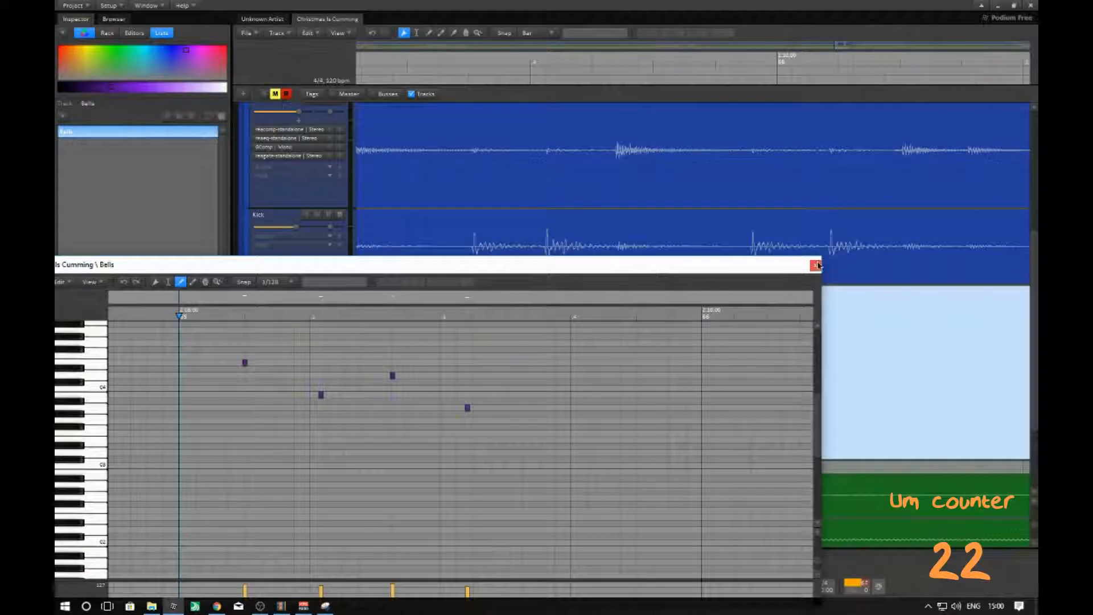
- Close the note editor and trim both ends of the Bells clip so it only spans the bar 65 melody
click(815, 265)
ctrl+scroll(630, 376, down, 5)
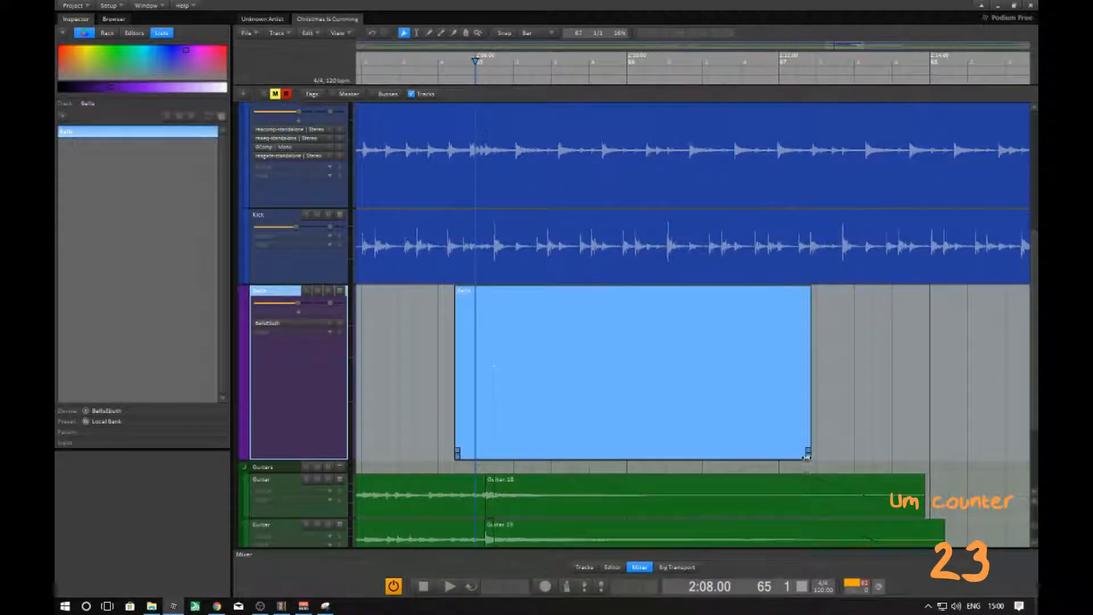
drag(807, 456, 573, 451)
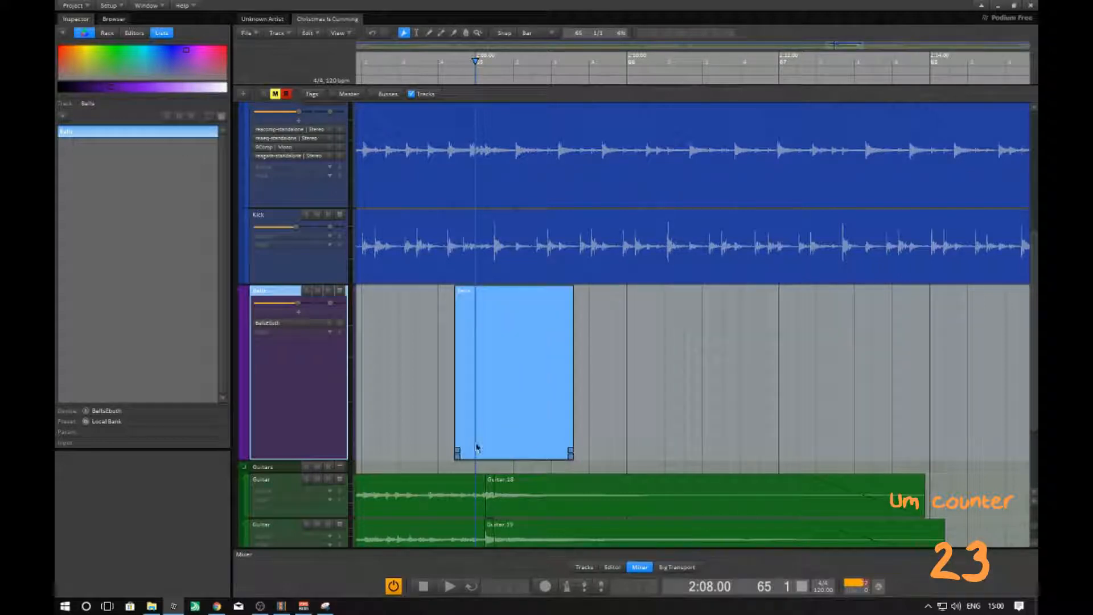
drag(458, 454, 485, 454)
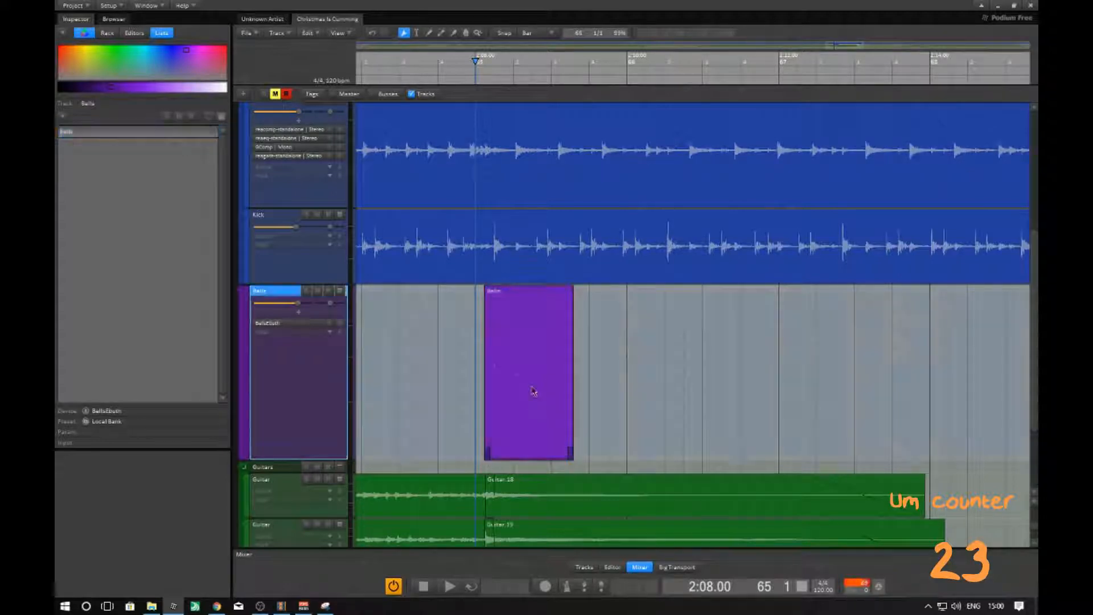
- Copy the trimmed Bells clip and play the song from bar 67, beat 3 to find where the melody should repeat
click(519, 397)
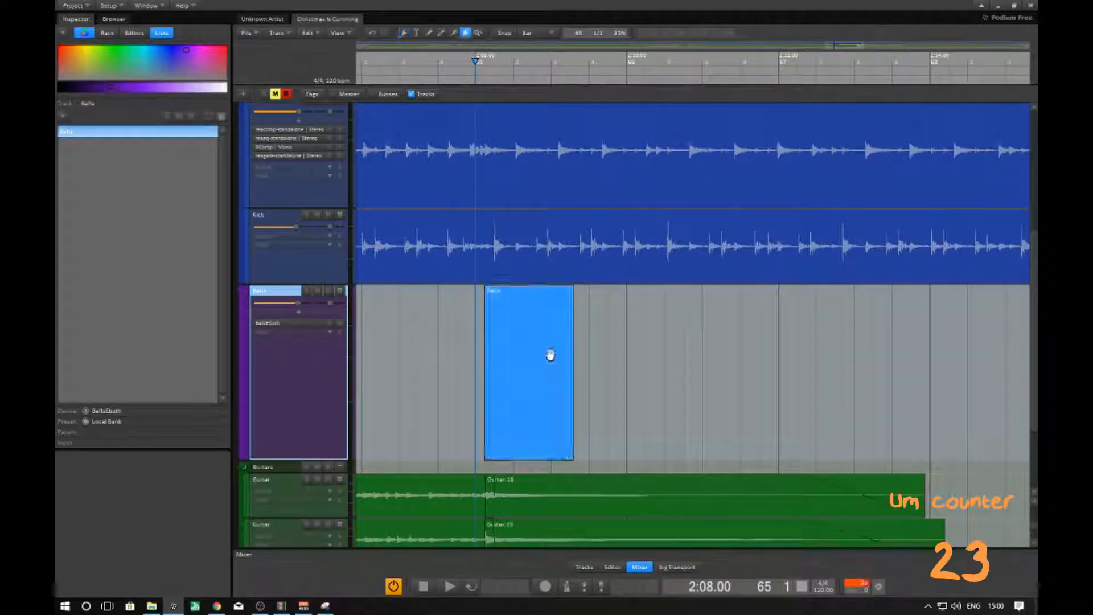
key(h)
drag(728, 378, 507, 385)
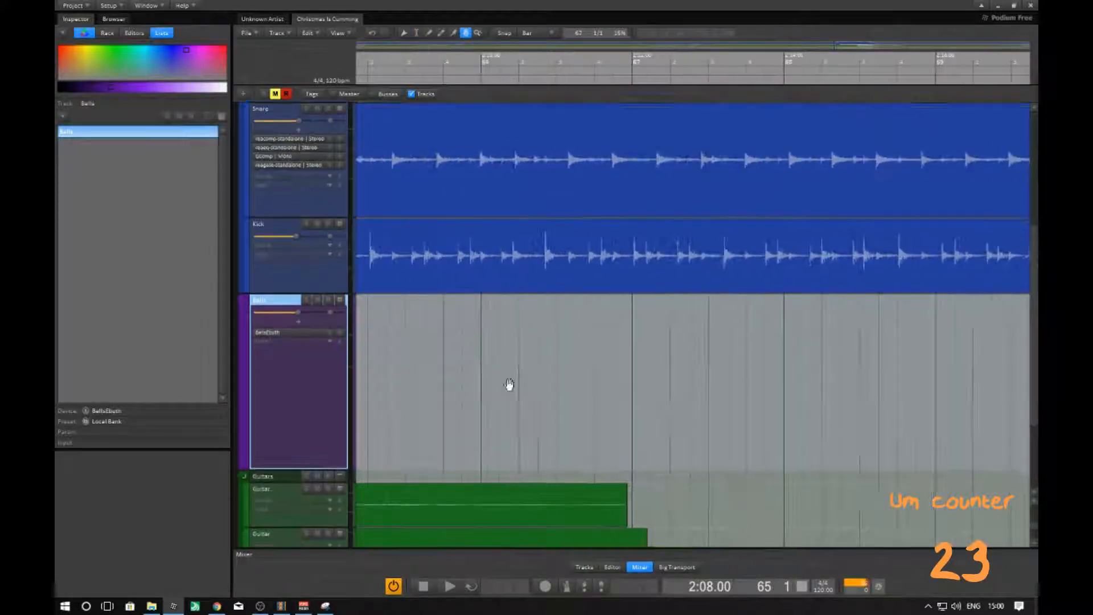
key(a)
click(647, 350)
click(592, 324)
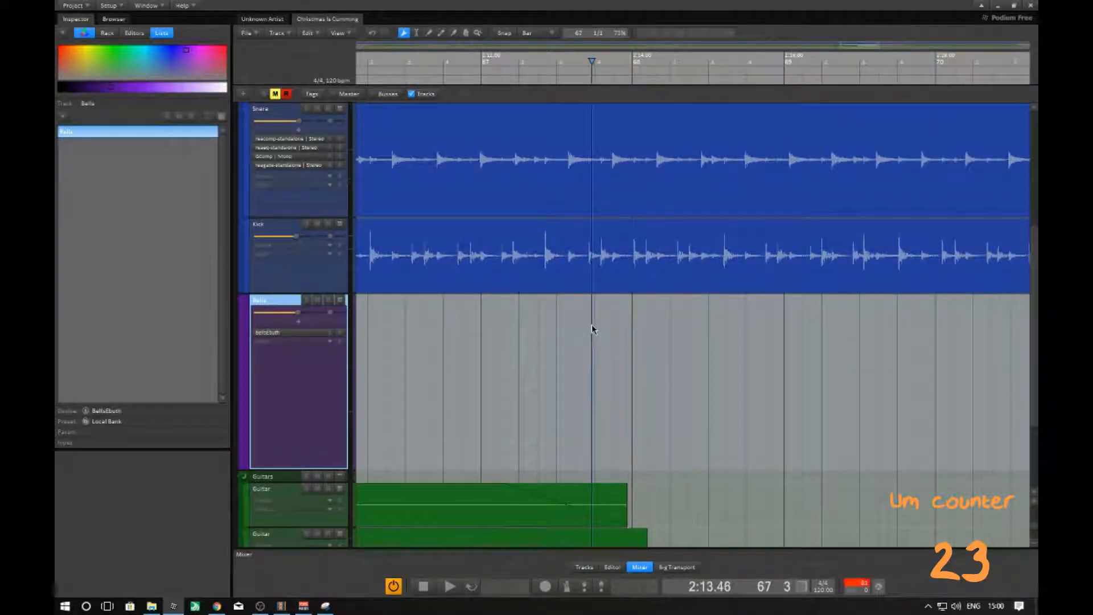
key(space)
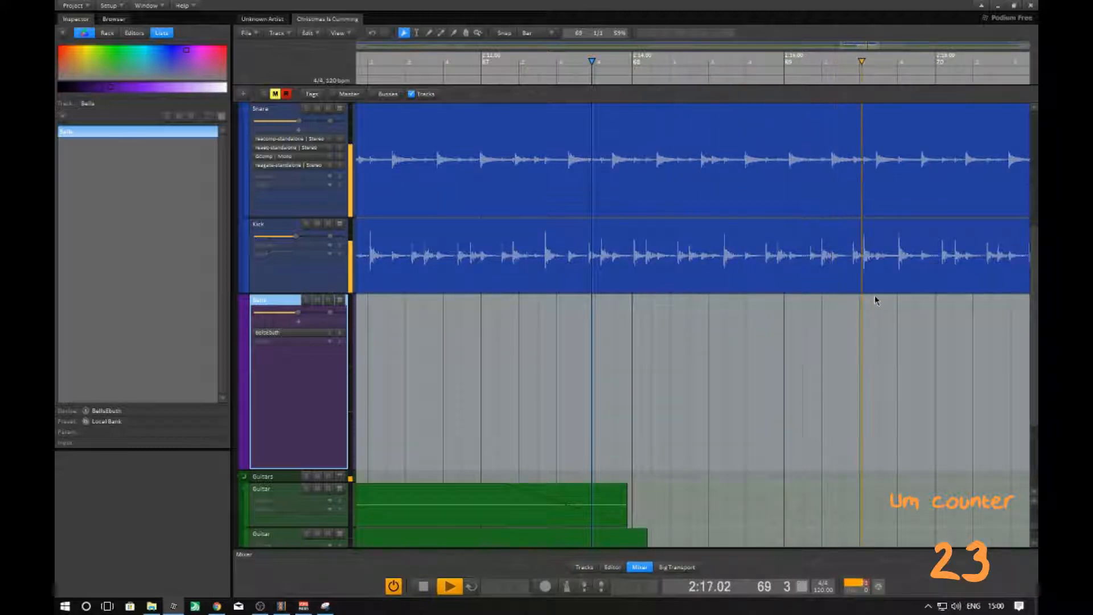
key(space)
- Paste the Bells clip at the kick hit on bar 69, beat 4 and shift it earlier so its first note meets the hit
click(897, 313)
ctrl+scroll(896, 314, up, 10)
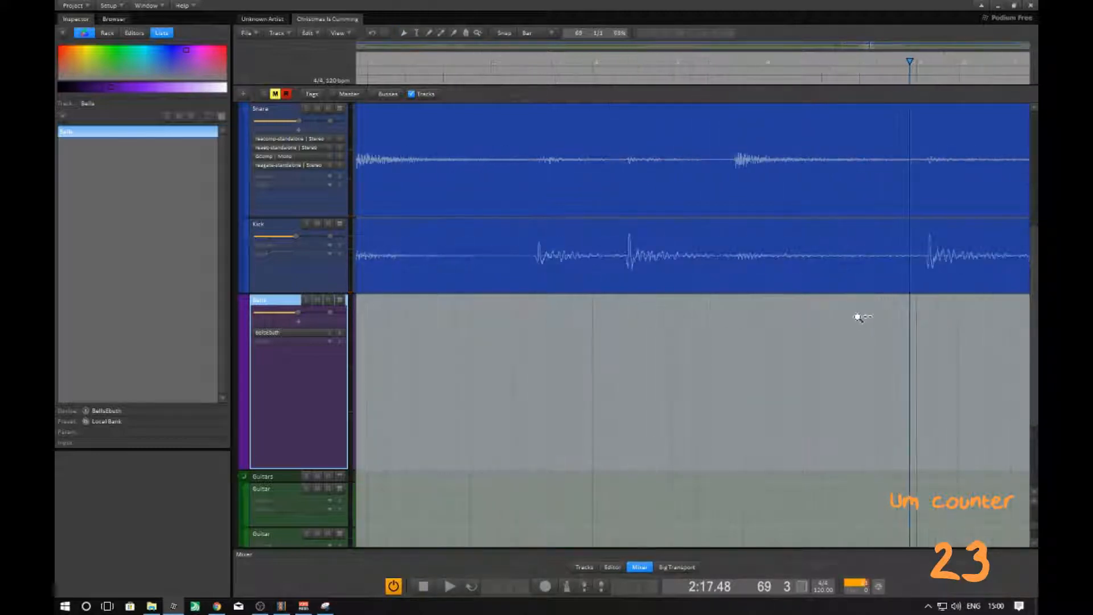
middle_drag(838, 313, 490, 277)
click(582, 281)
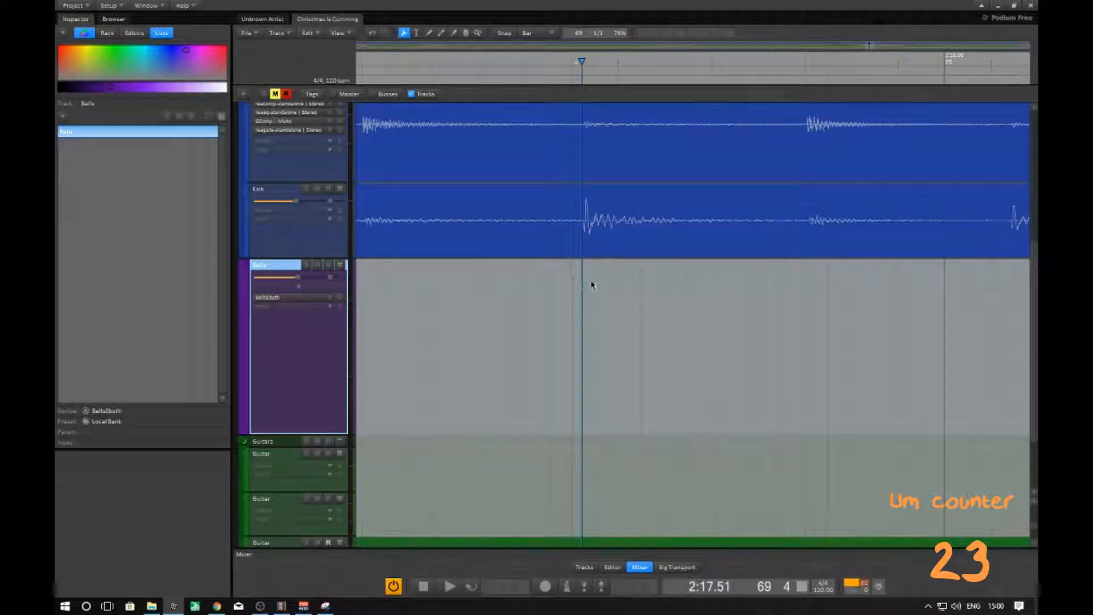
key(ctrl+v)
click(549, 317)
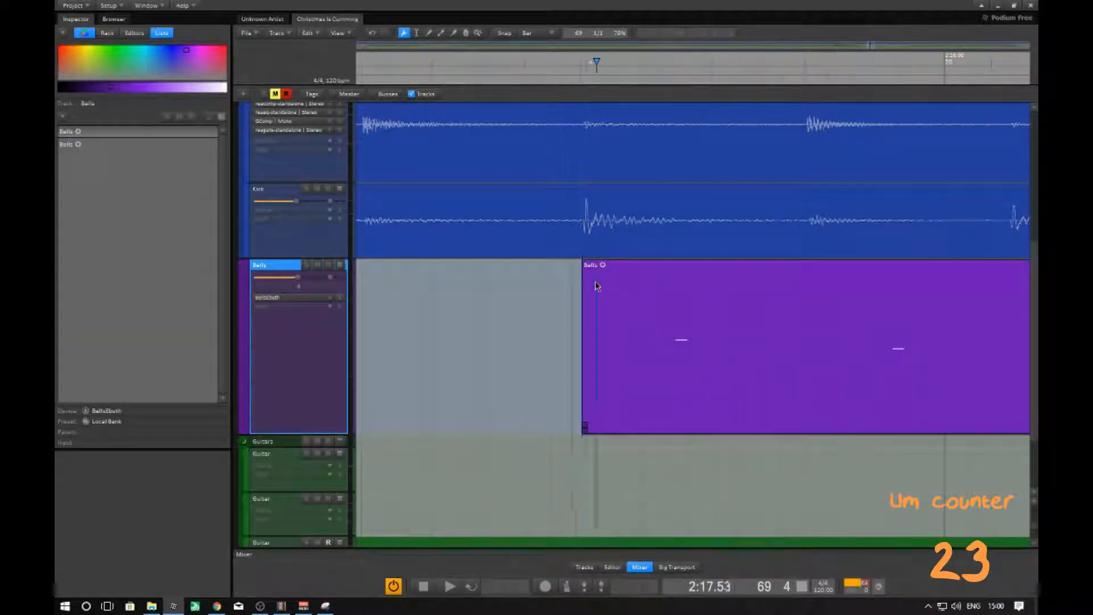
drag(763, 359, 664, 356)
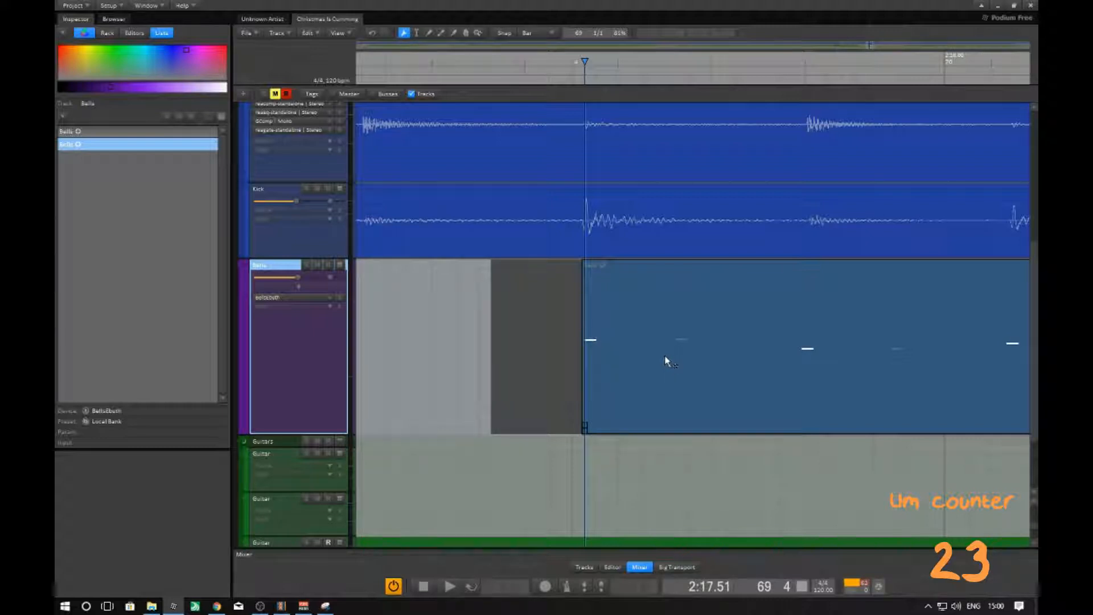
drag(664, 354, 665, 358)
- Play the song from around the start of bar 69 to check the pasted bells against the drums
ctrl+scroll(534, 408, down, 3)
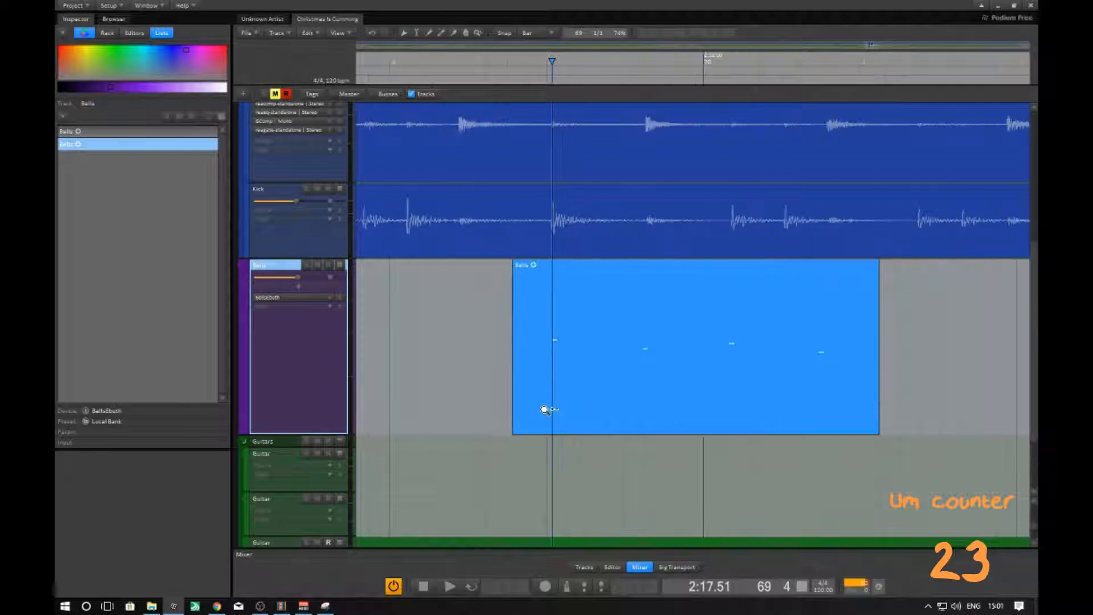
middle_drag(570, 383, 750, 400)
ctrl+scroll(751, 399, down, 2)
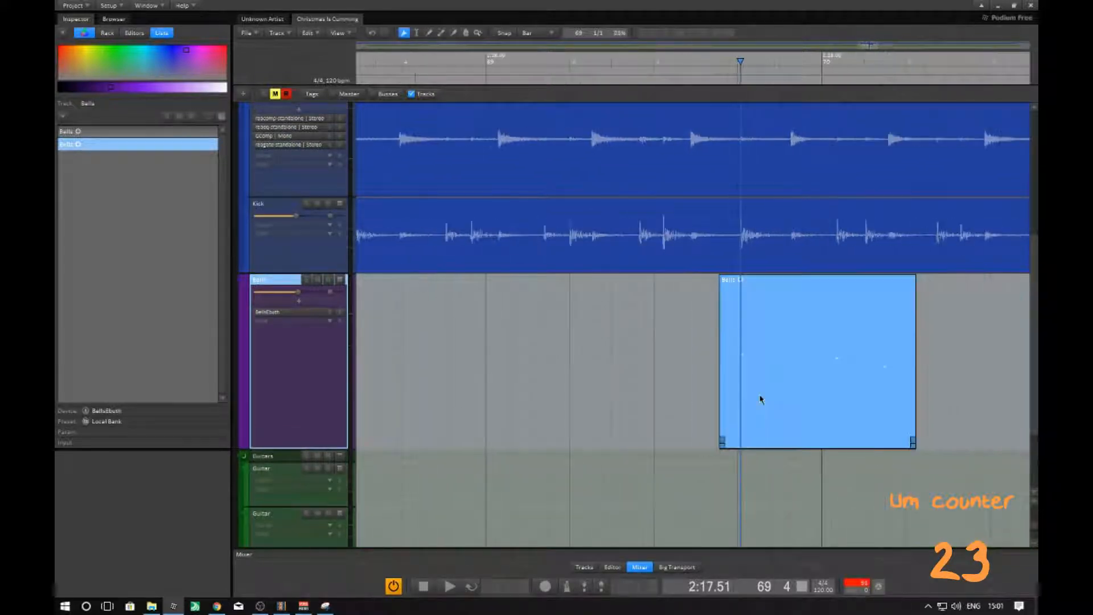
middle_drag(669, 397, 830, 385)
ctrl+scroll(831, 387, down, 2)
click(837, 387)
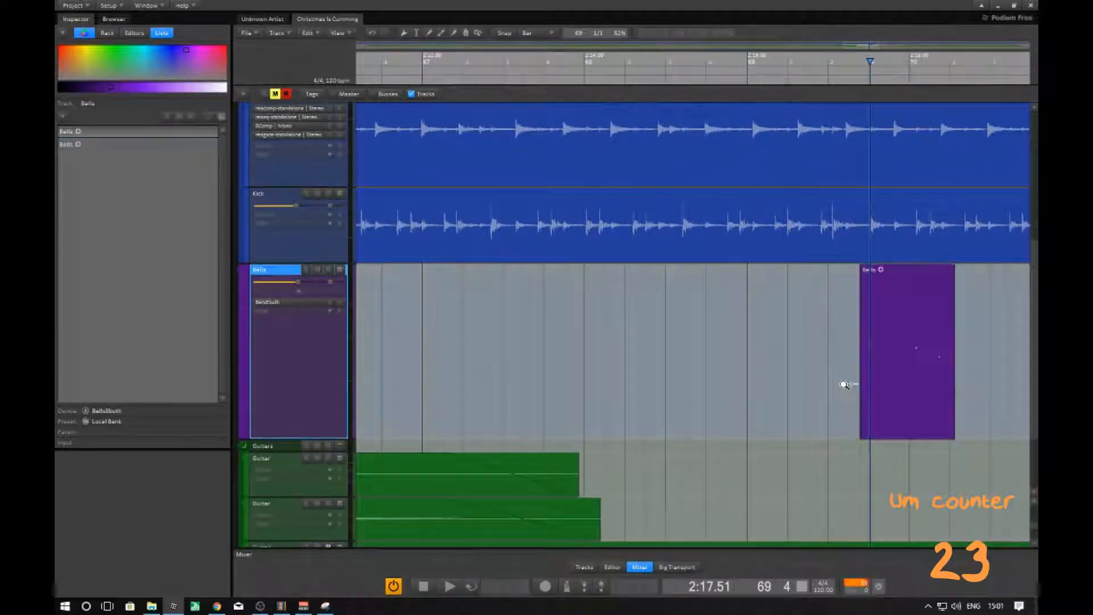
middle_drag(667, 393, 710, 393)
ctrl+scroll(710, 393, down, 2)
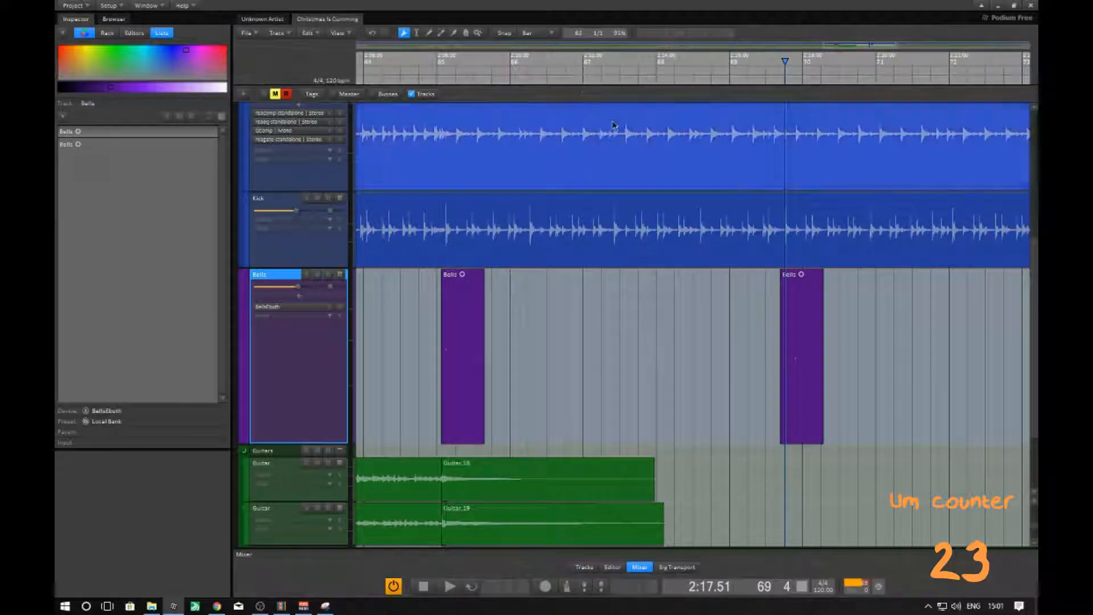
click(726, 261)
key(space)
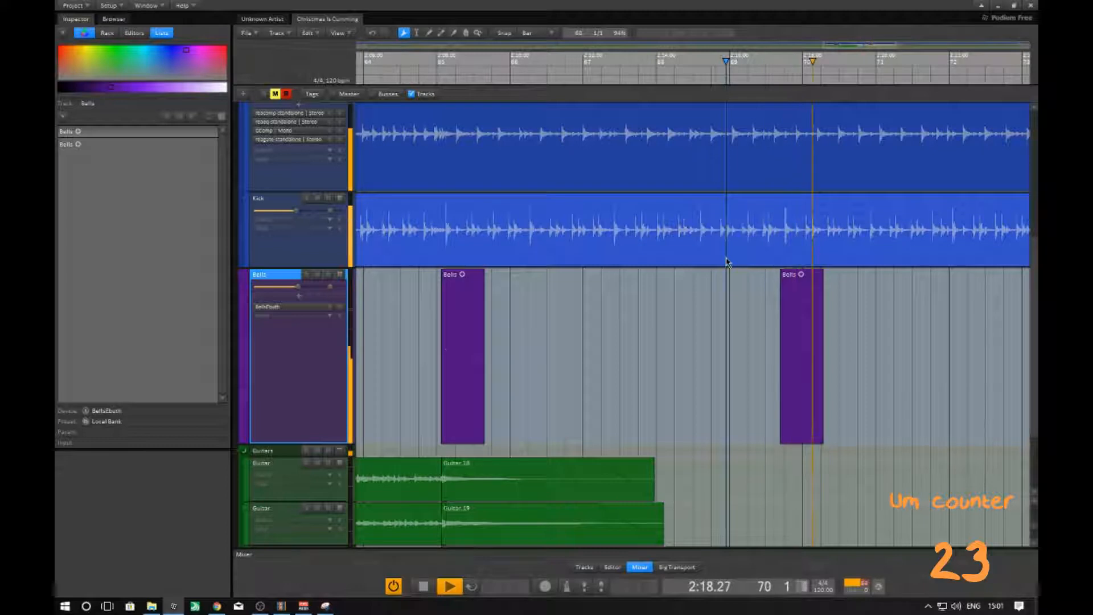
key(space)
- Open the pasted Bells clip in the note editor and compare its first two notes with the kick and snare hits
scroll(785, 306, up, 6)
middle_drag(679, 316, 610, 298)
double_click(566, 297)
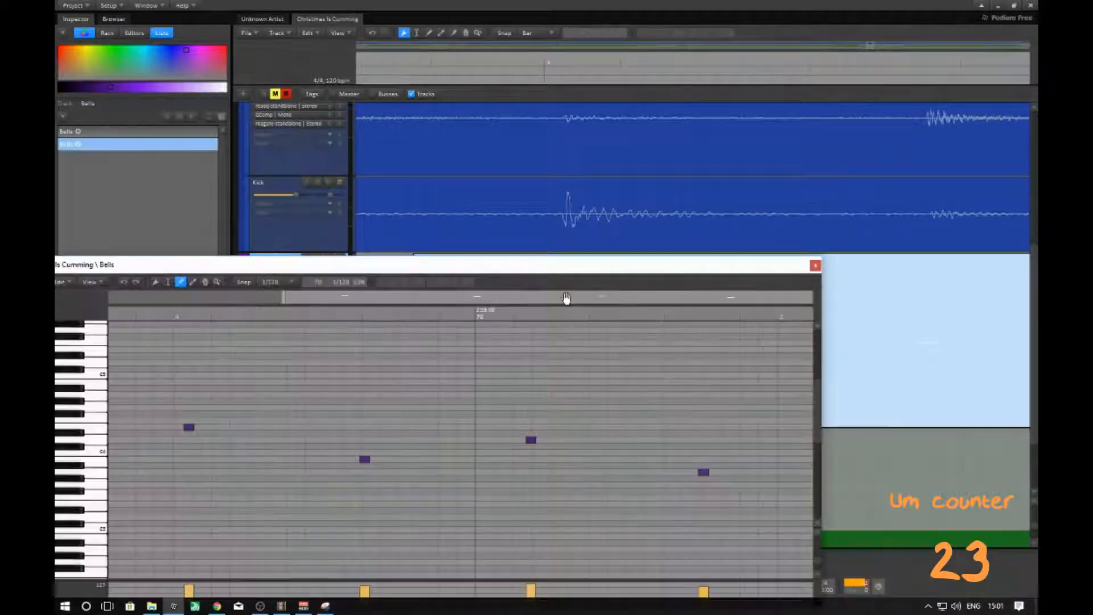
drag(558, 265, 718, 256)
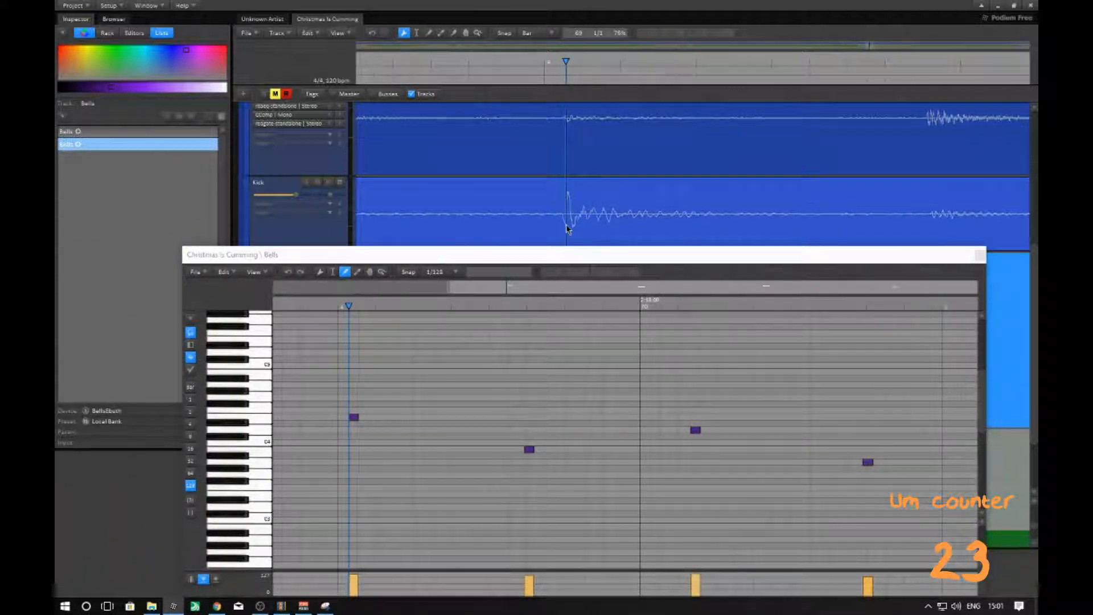
middle_drag(378, 405, 485, 435)
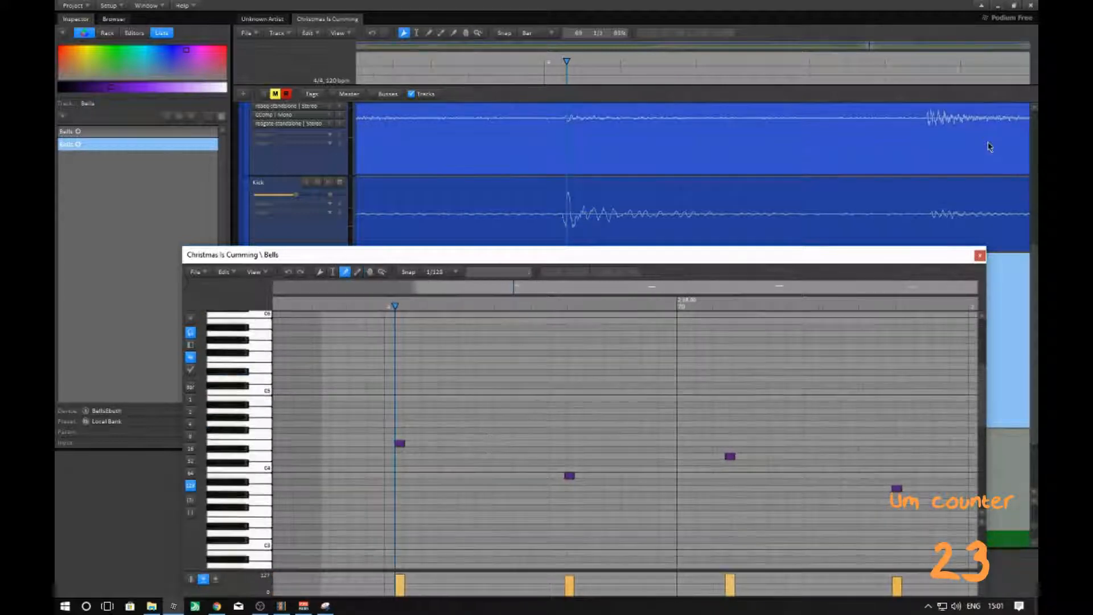
click(925, 126)
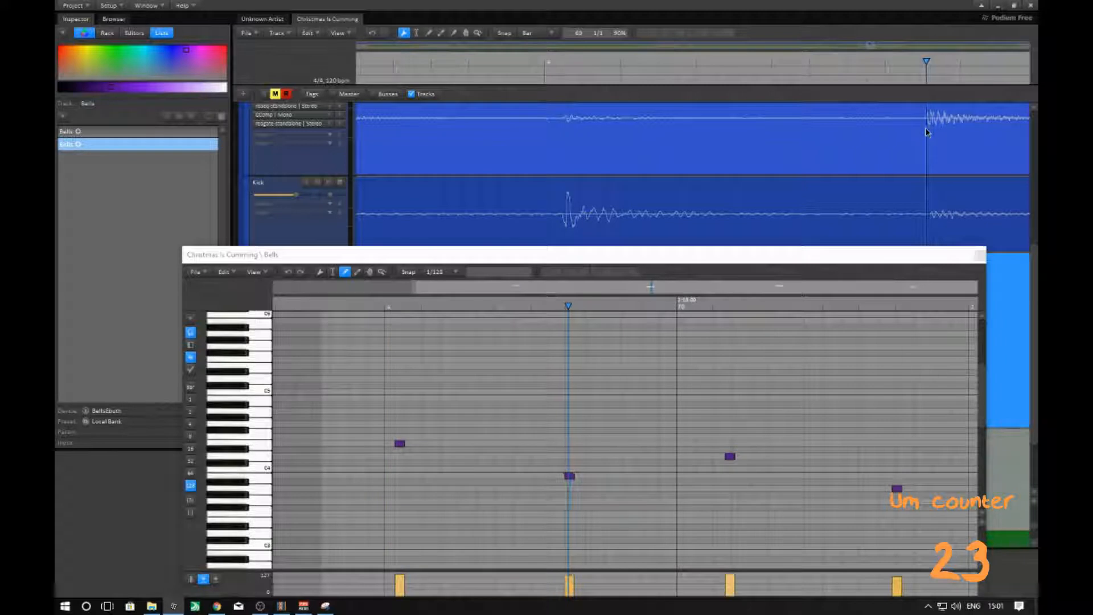
- Compare the third and fourth bell notes with the matching drum hits in bar 70, and close the note editor
middle_drag(586, 470, 601, 494)
drag(776, 255, 755, 336)
scroll(773, 294, down, 3)
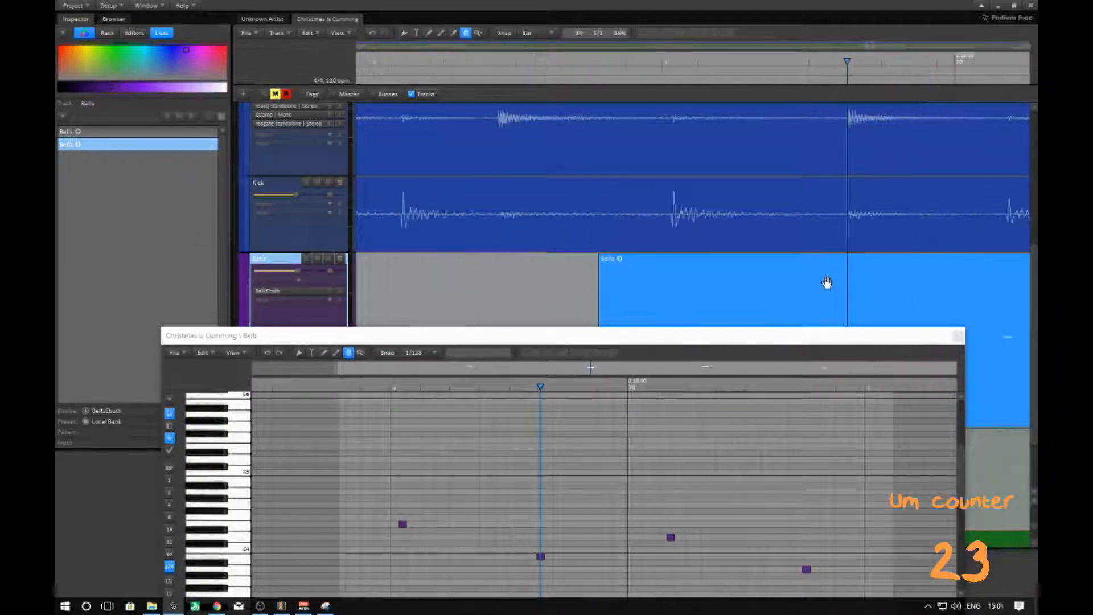
middle_drag(827, 284, 538, 254)
click(732, 223)
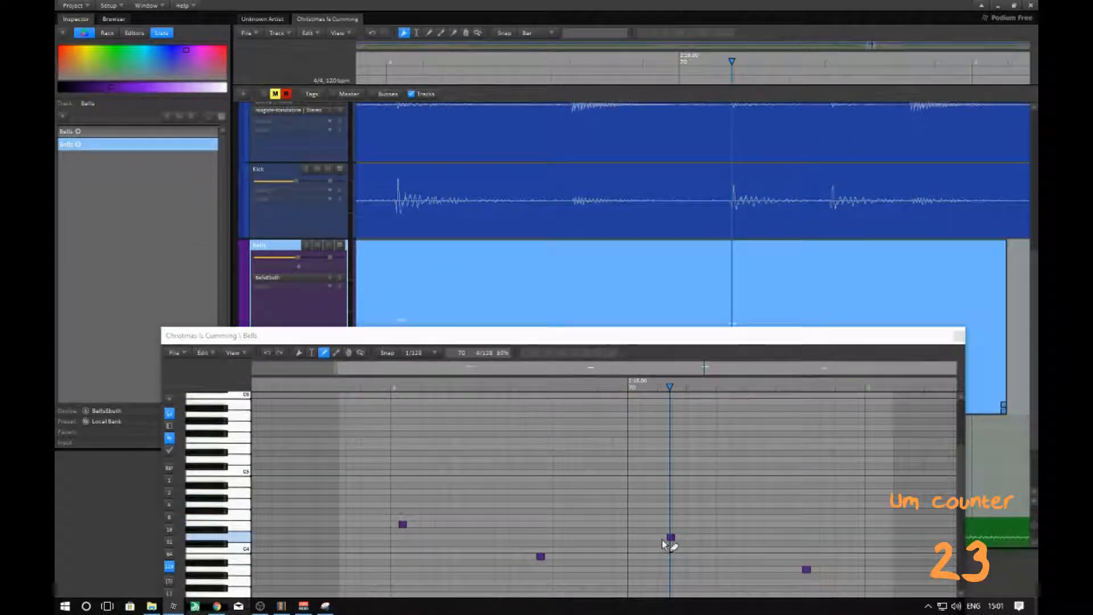
click(911, 164)
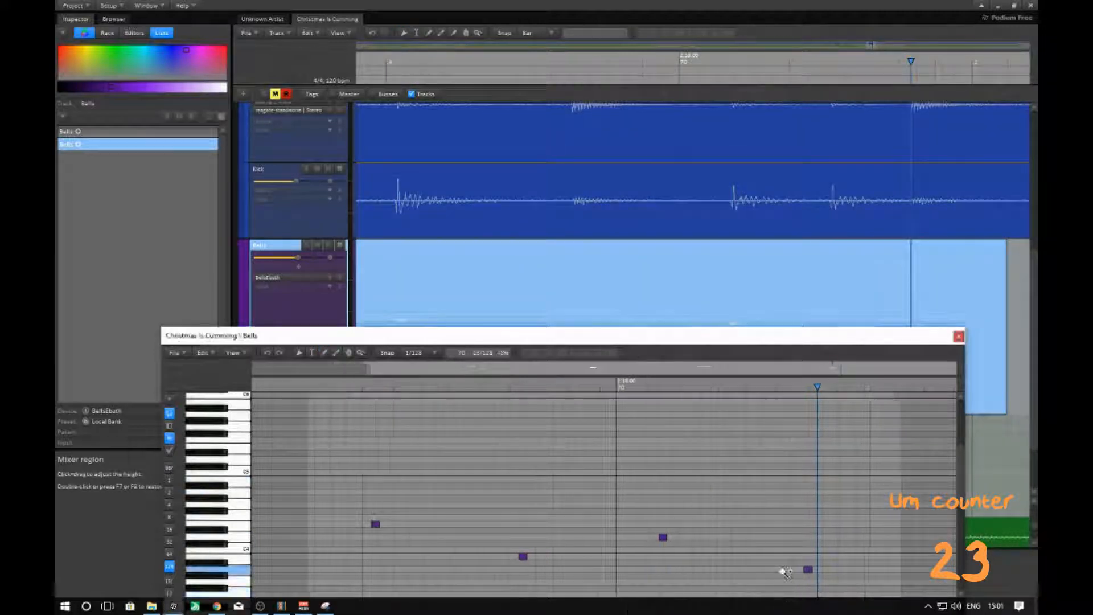
ctrl+scroll(786, 571, up, 3)
middle_drag(775, 575, 757, 453)
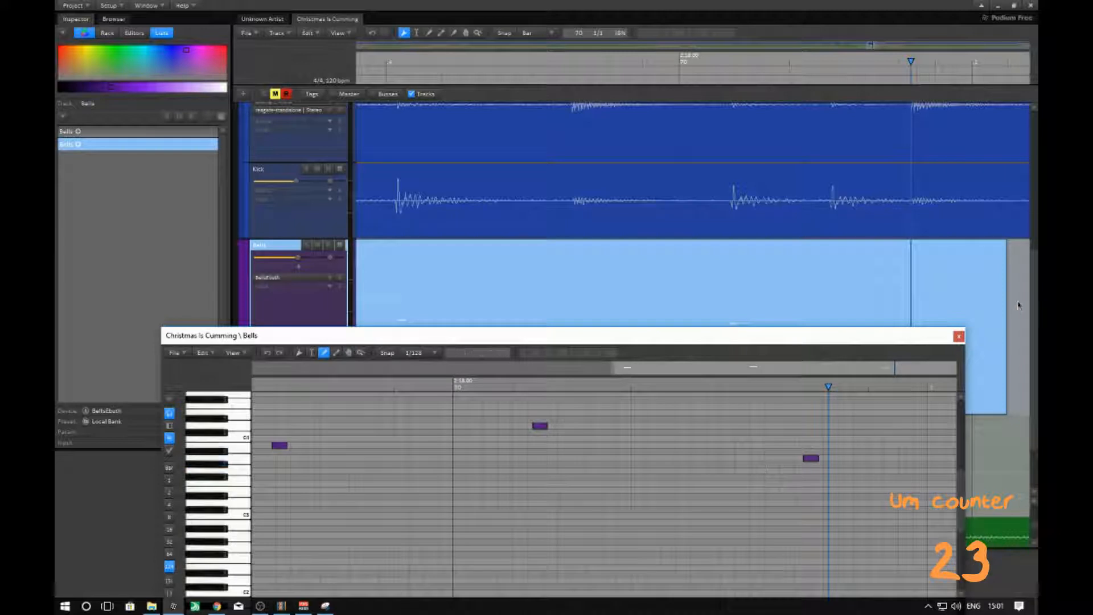
click(958, 339)
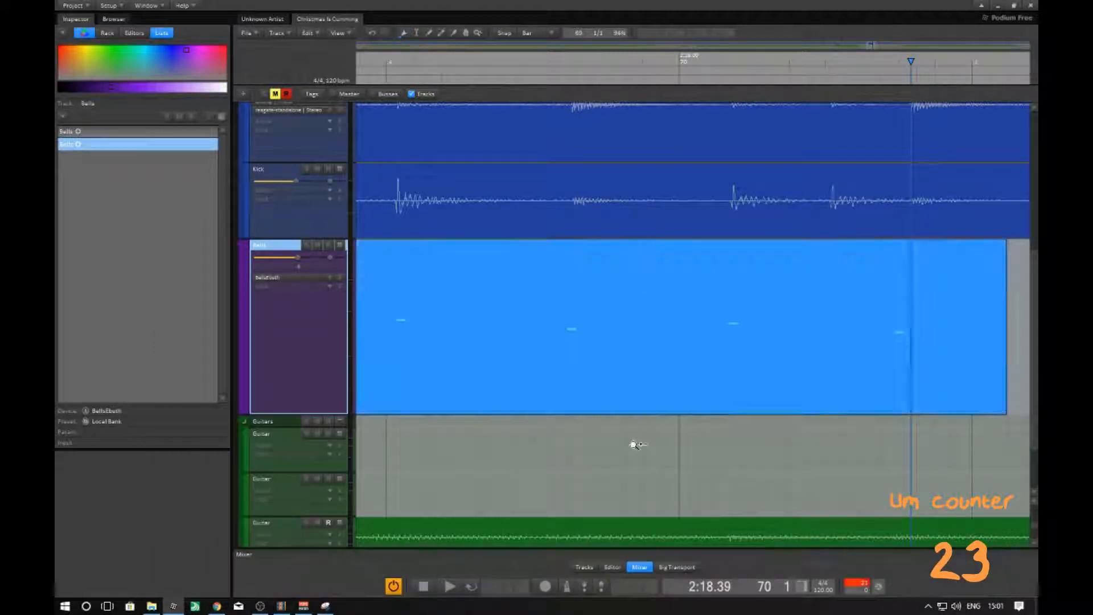
- Reopen the pasted Bells clip in the note editor and move the window down to uncover the drum tracks and both Bells clips
ctrl+scroll(631, 444, down, 2)
middle_drag(445, 452, 911, 480)
ctrl+scroll(719, 474, down, 3)
ctrl+scroll(724, 451, down, 5)
middle_drag(667, 426, 811, 449)
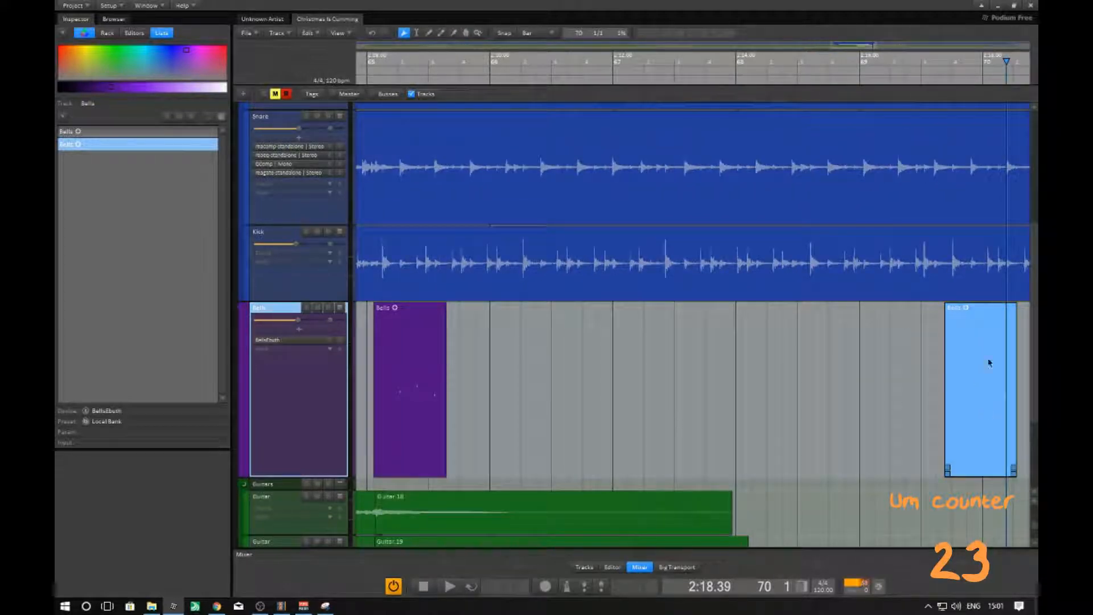
double_click(977, 402)
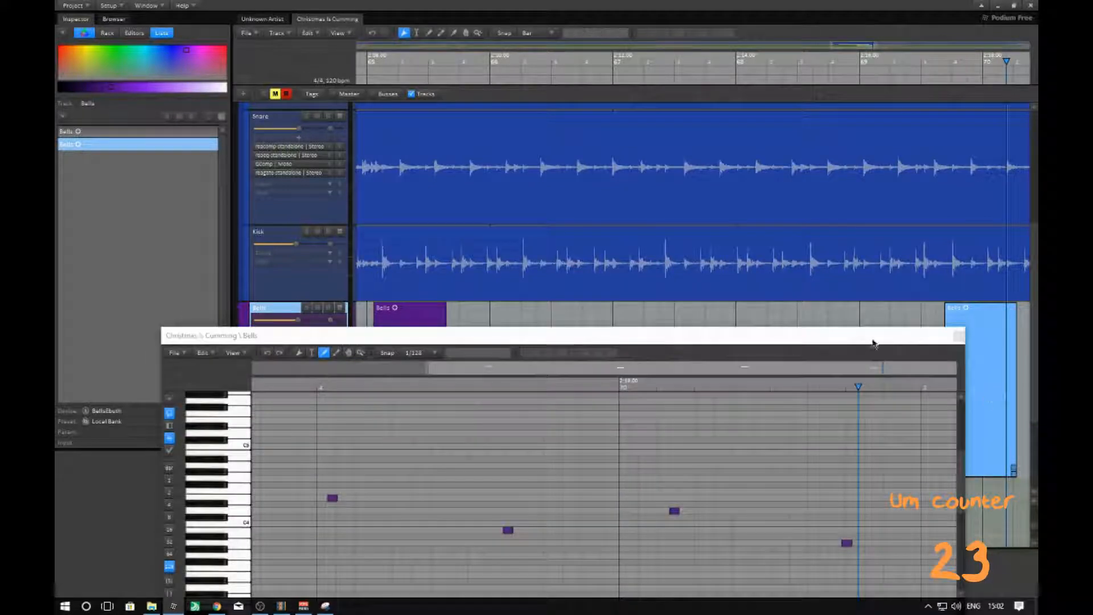
drag(871, 339, 869, 253)
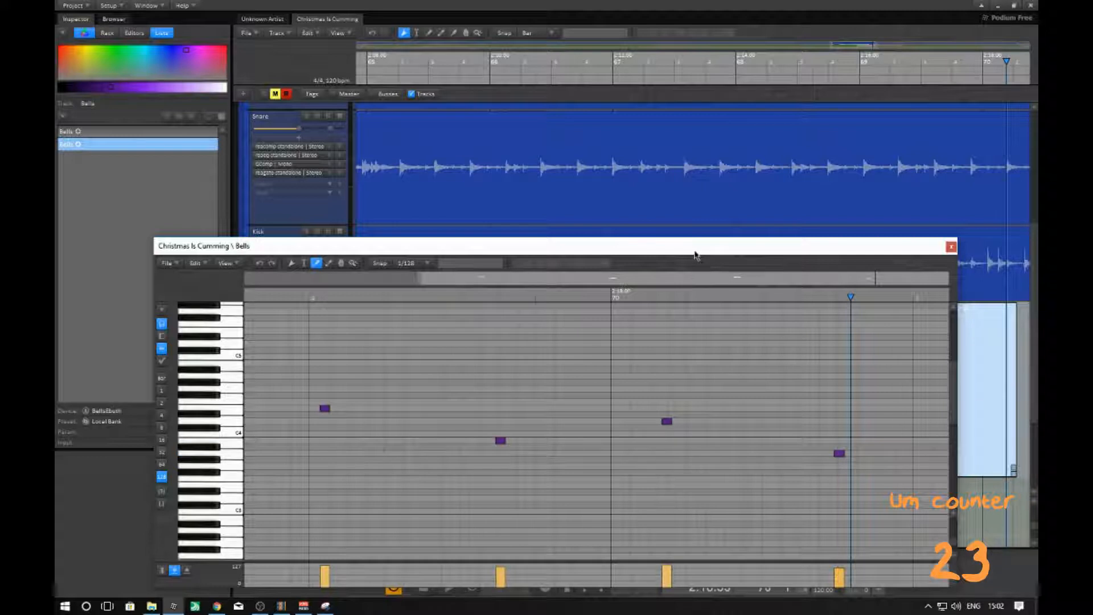
drag(694, 252, 769, 426)
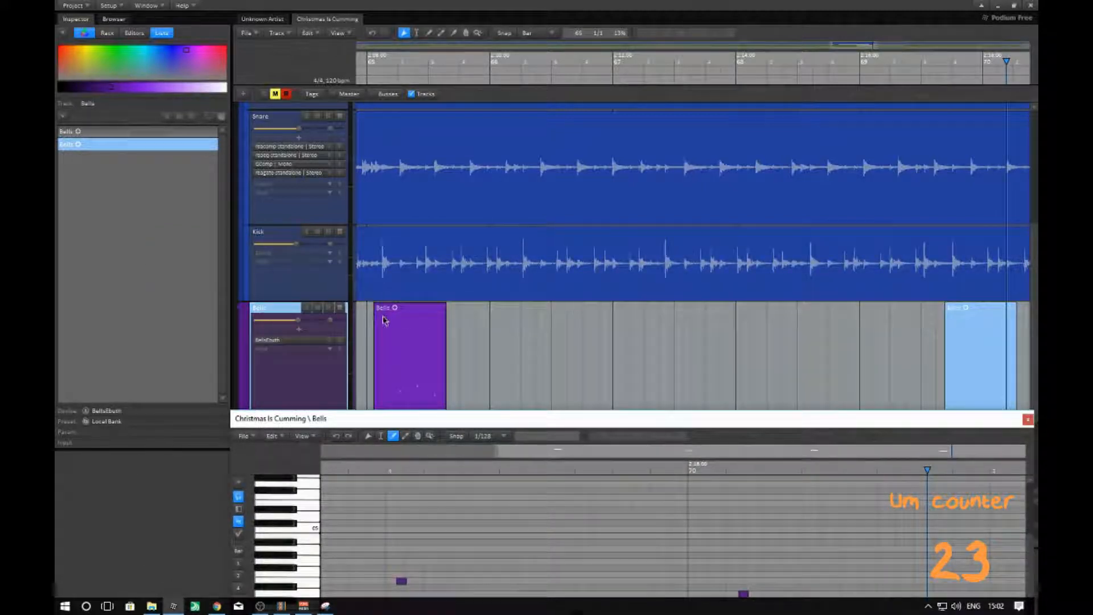
- Raise the fourth note of the pasted Bells clip to about C5 and play from the first note
click(923, 324)
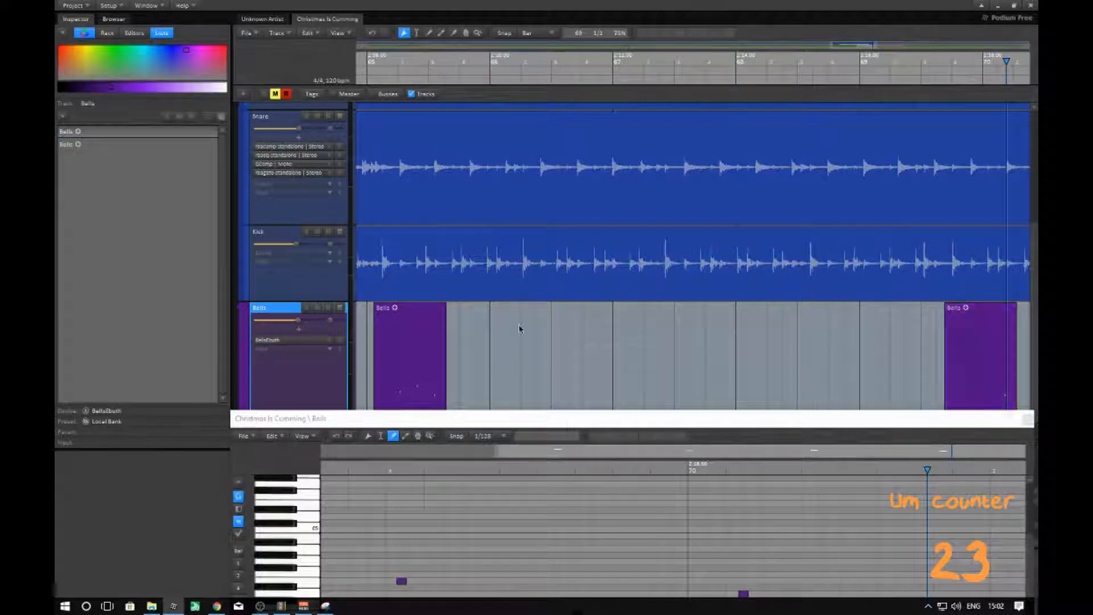
drag(780, 428, 683, 323)
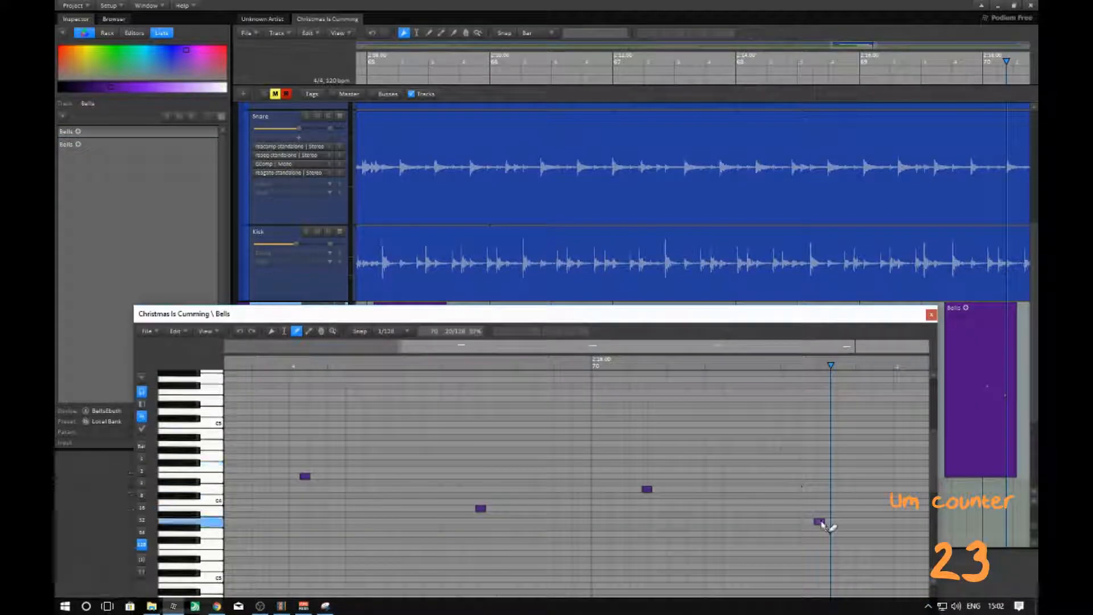
scroll(1006, 412, up, 10)
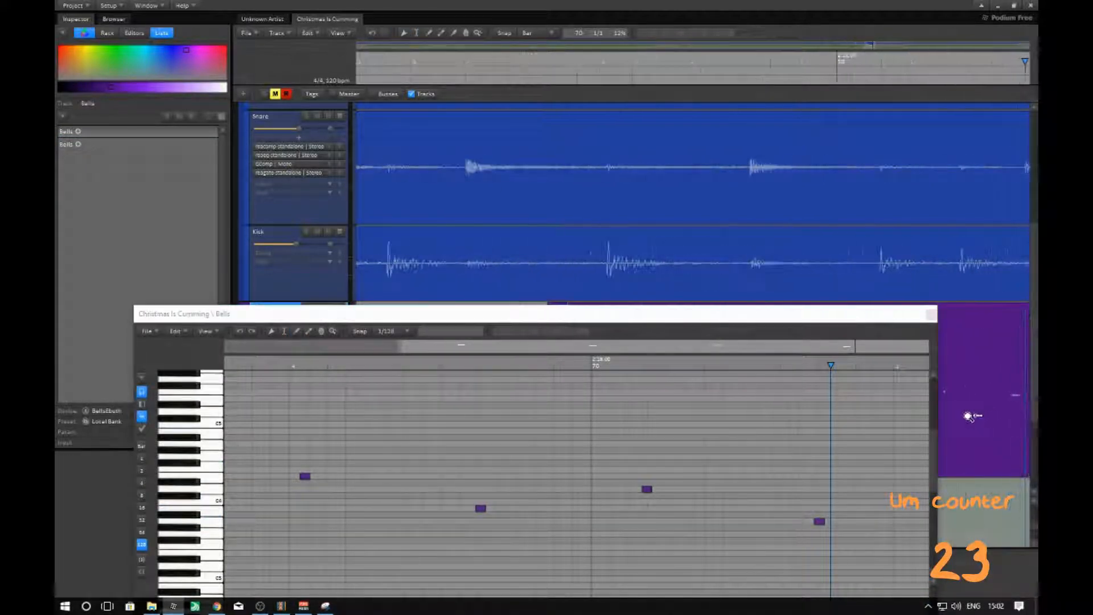
middle_drag(992, 426, 723, 249)
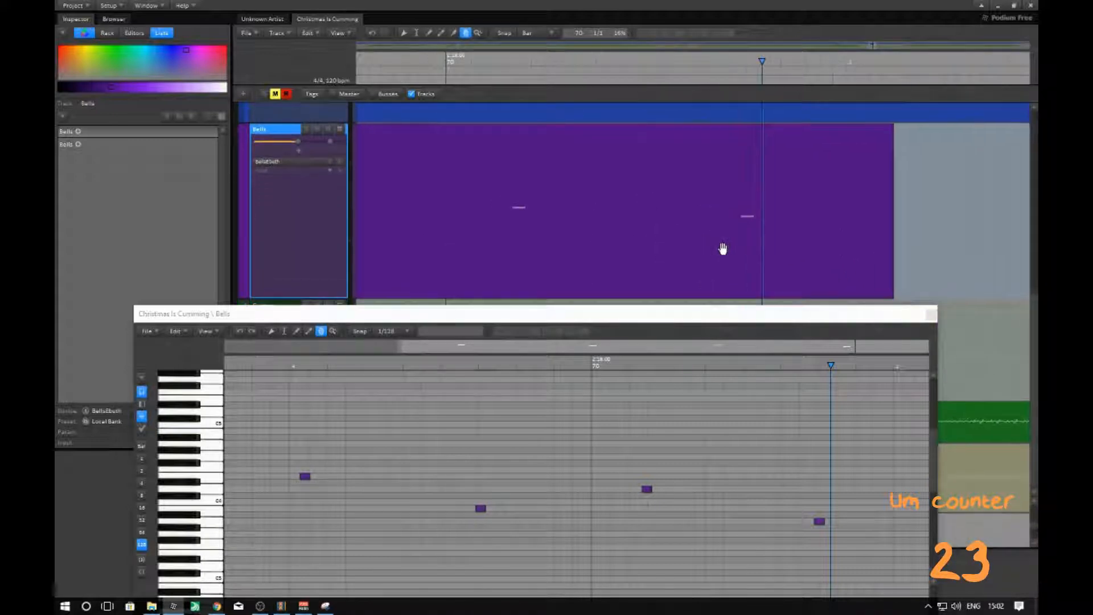
click(820, 522)
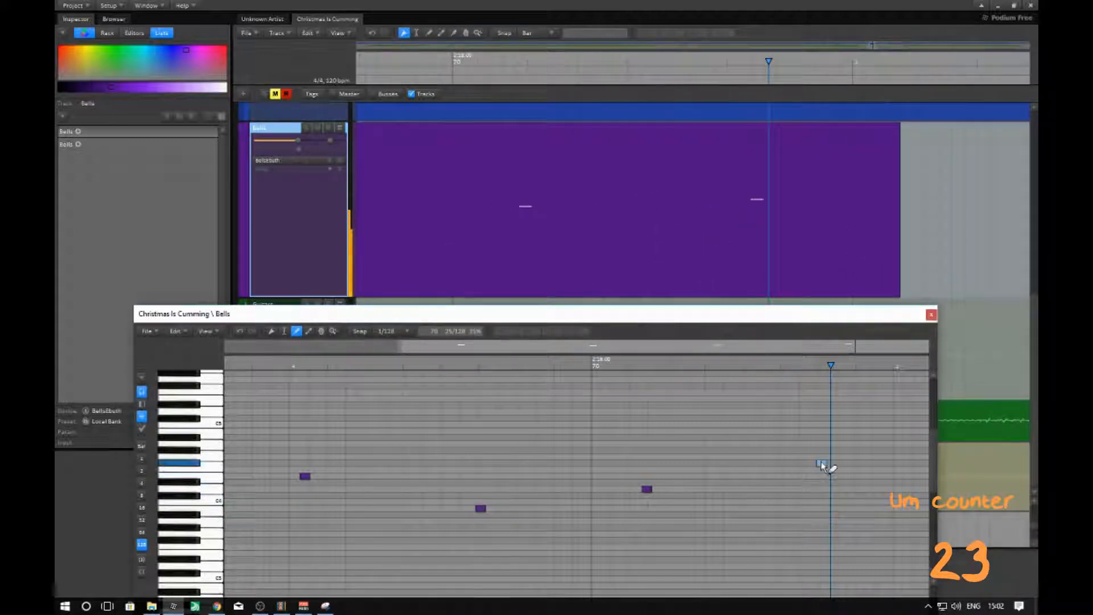
click(821, 462)
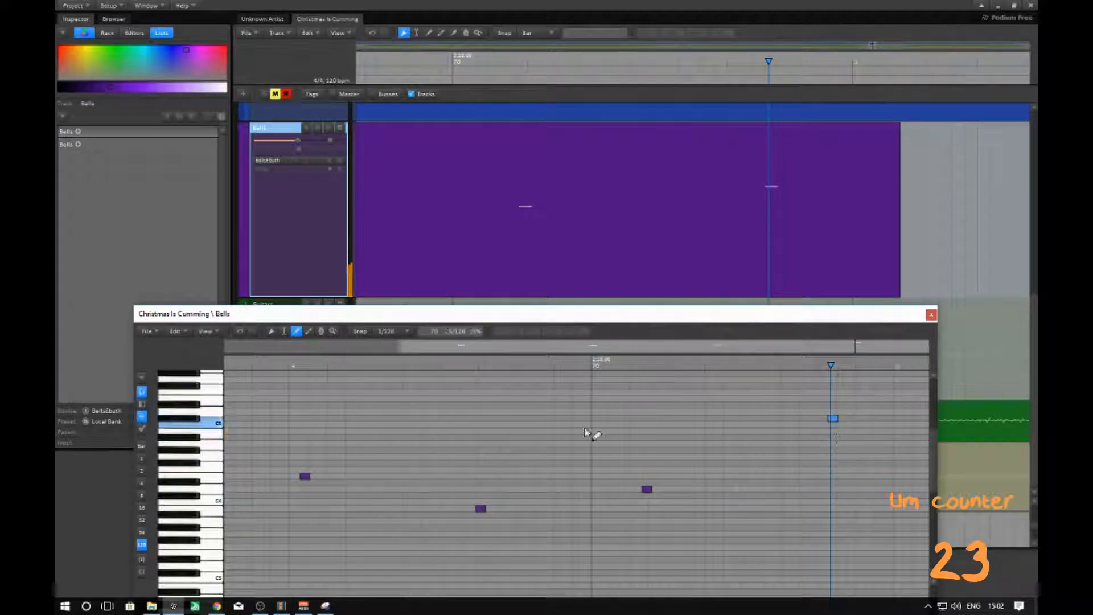
click(297, 428)
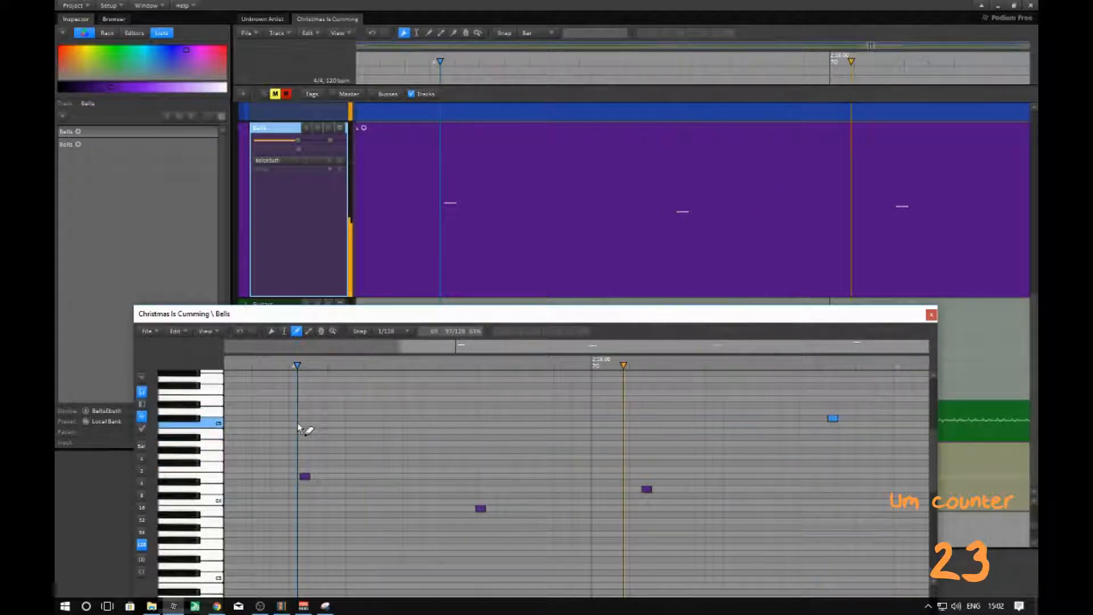
- Play the Bells clip at bar 65 to check whether the fourth-note edit in the pasted clip also affects it
scroll(464, 476, down, 6)
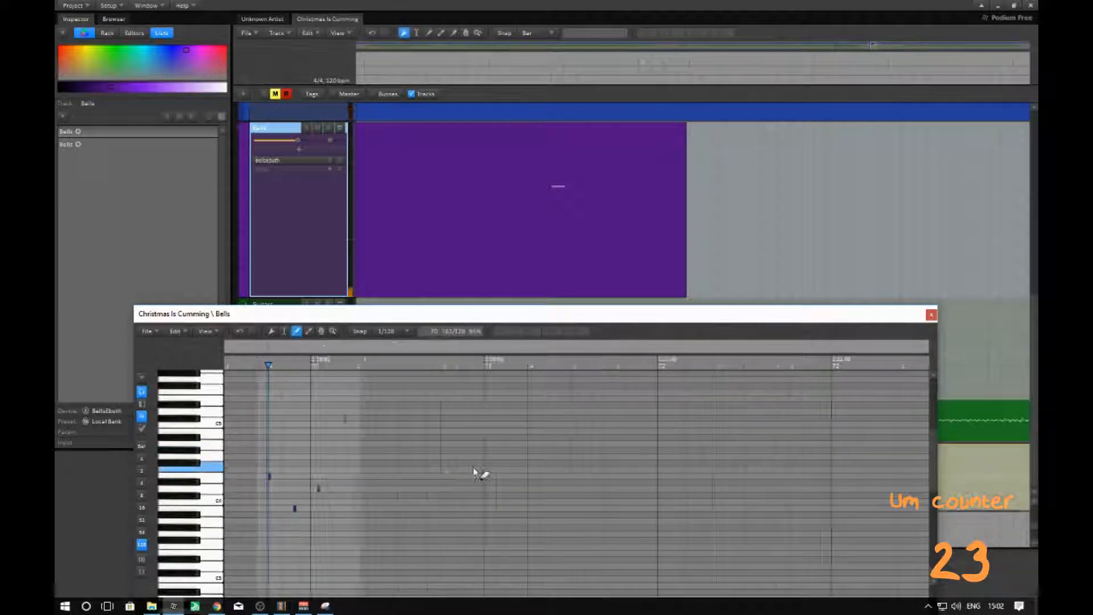
middle_click(508, 262)
middle_drag(508, 262, 979, 227)
scroll(725, 257, down, 6)
scroll(675, 235, down, 3)
middle_drag(433, 232, 927, 221)
middle_drag(599, 231, 715, 236)
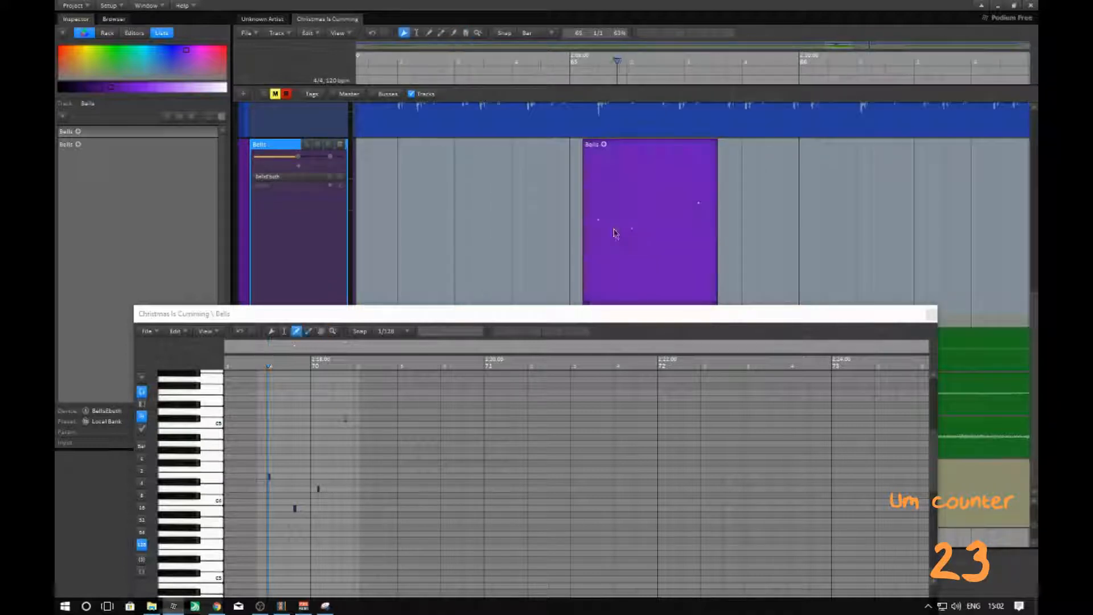
key(space)
scroll(647, 239, down, 4)
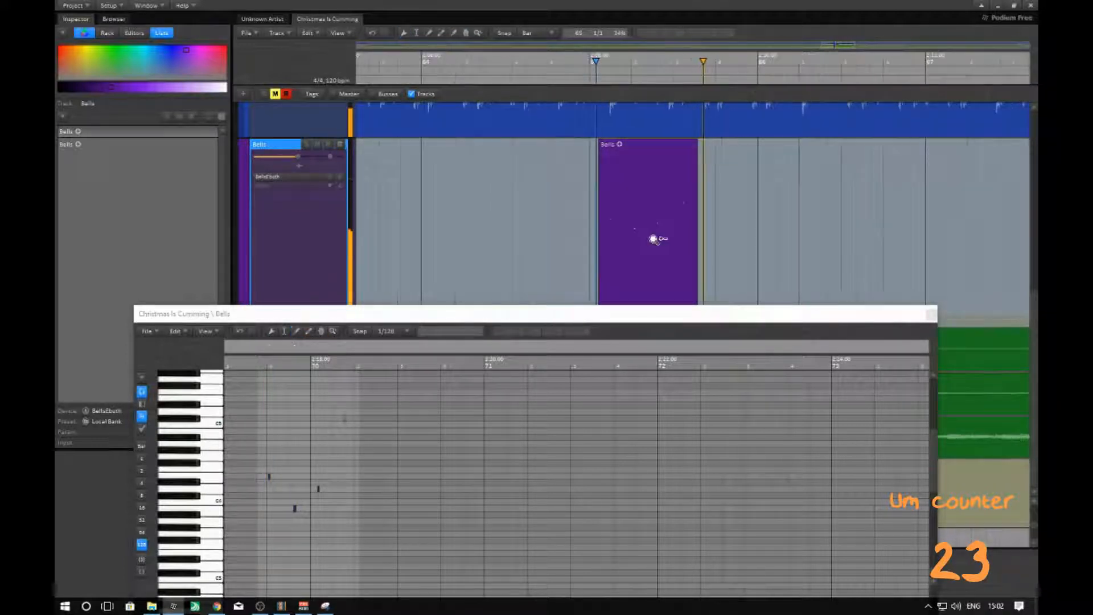
key(space)
middle_drag(800, 234, 647, 237)
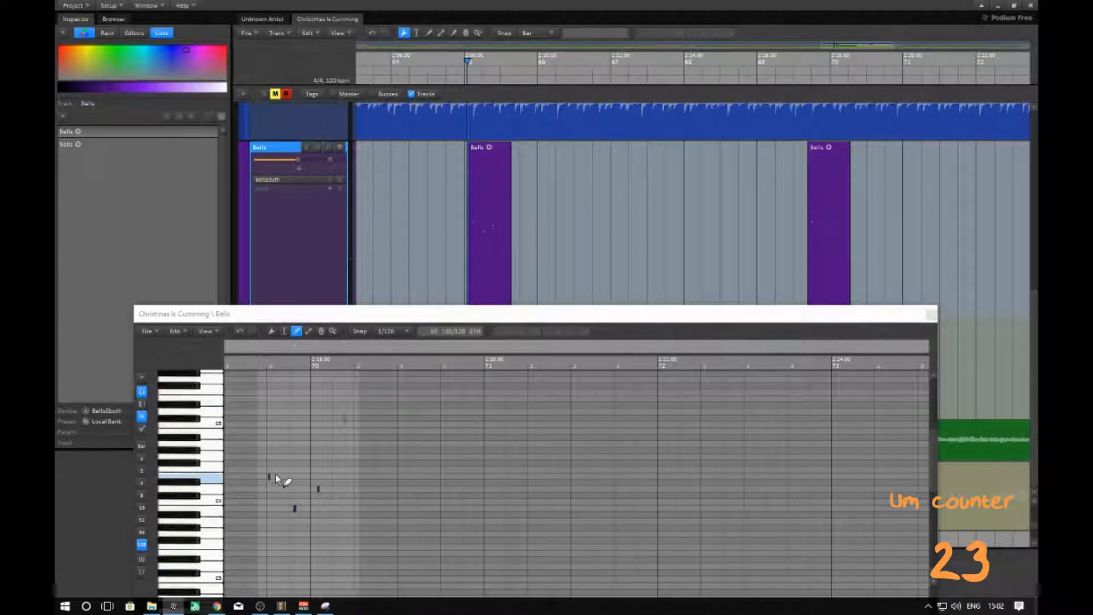
- Lower the pasted clip's raised fourth note by several semitones and compare both Bells clips in the arrangement
drag(326, 392, 374, 392)
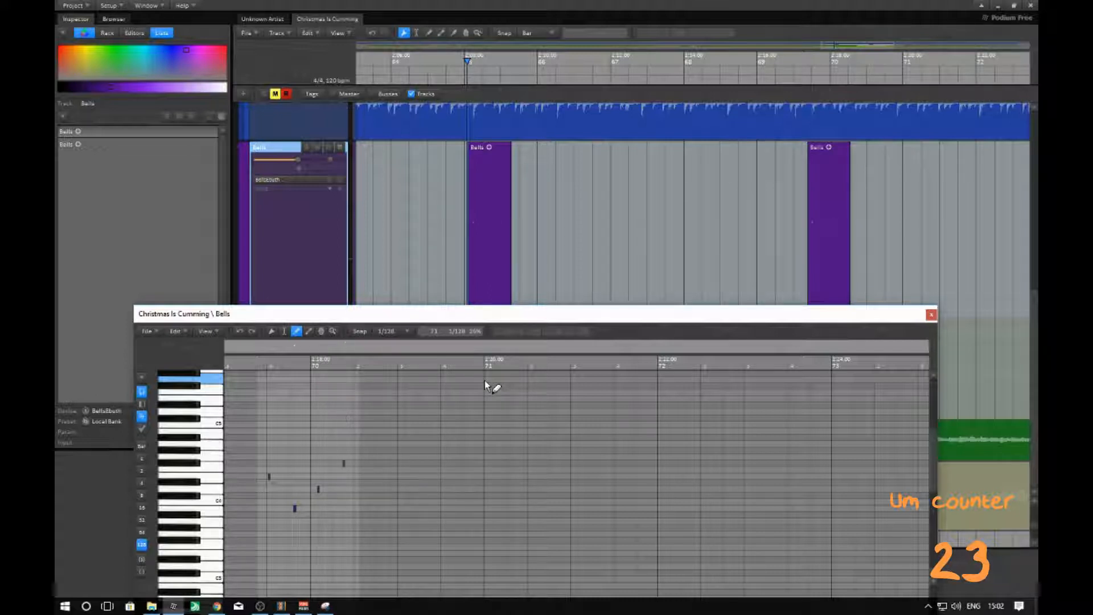
click(830, 254)
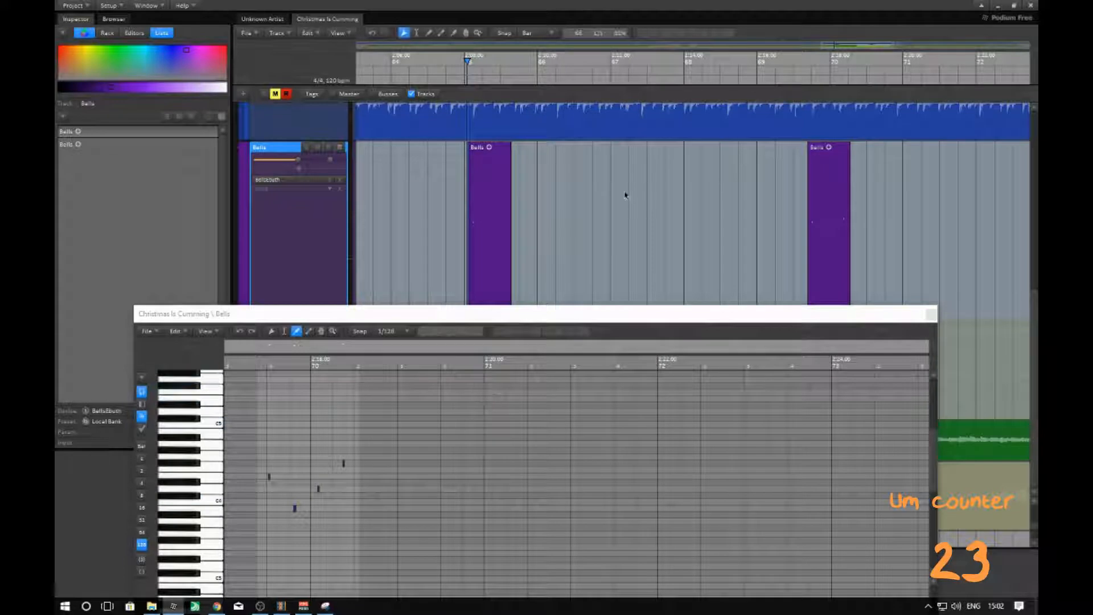
- Undo the pasting of the second Bells clip and play the remaining clip at bar 65
key(ctrl+z)
key(ctrl+z)
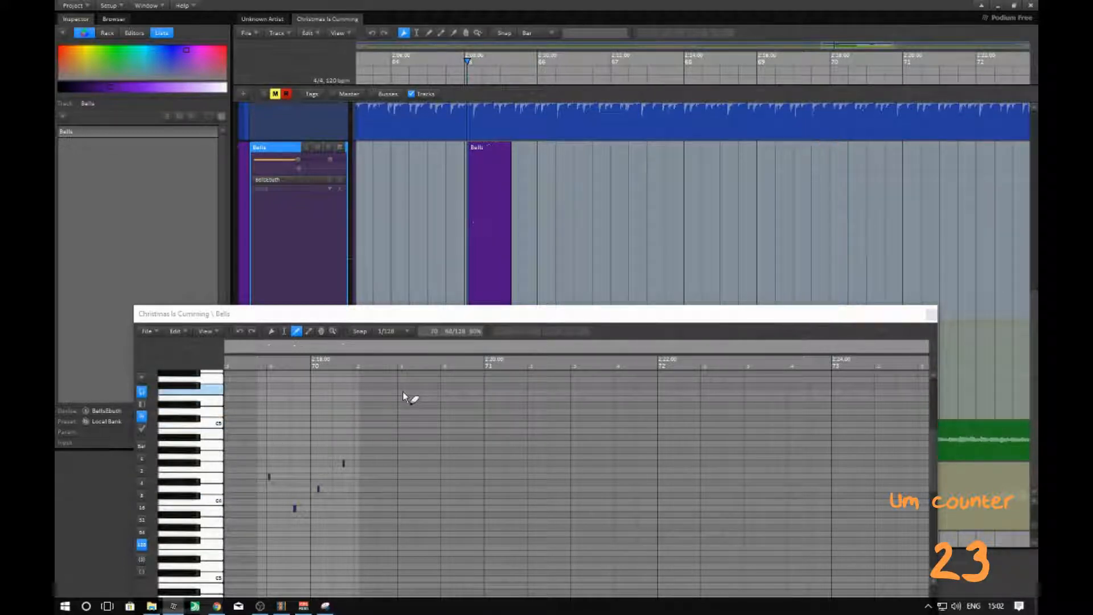
click(474, 259)
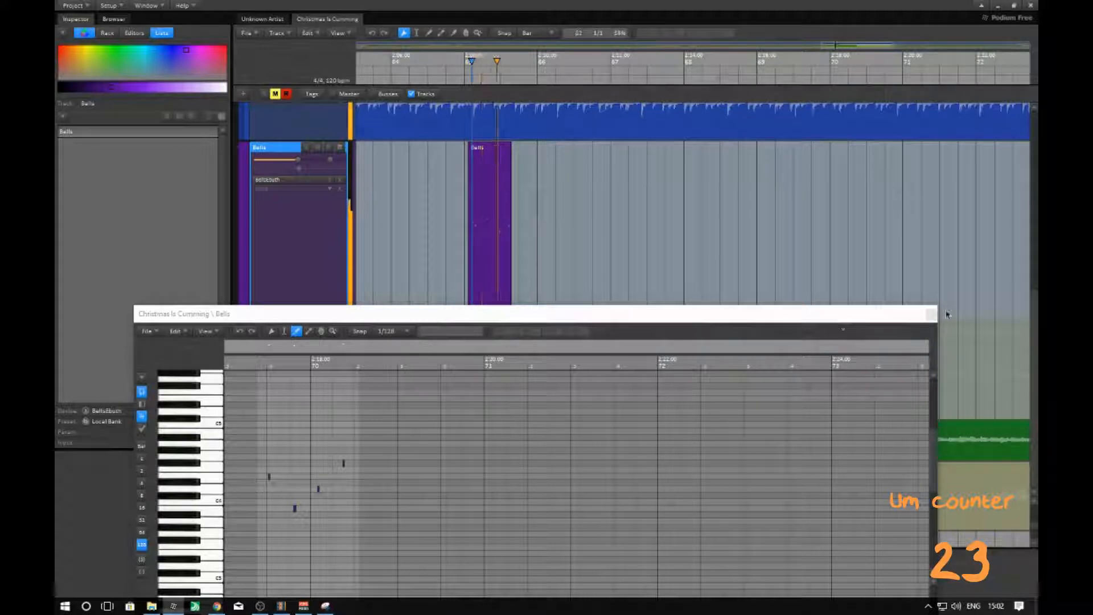
- Open the bar 65 Bells clip in the note editor in place of the old one and examine its fourth note against the kick
click(931, 314)
double_click(497, 238)
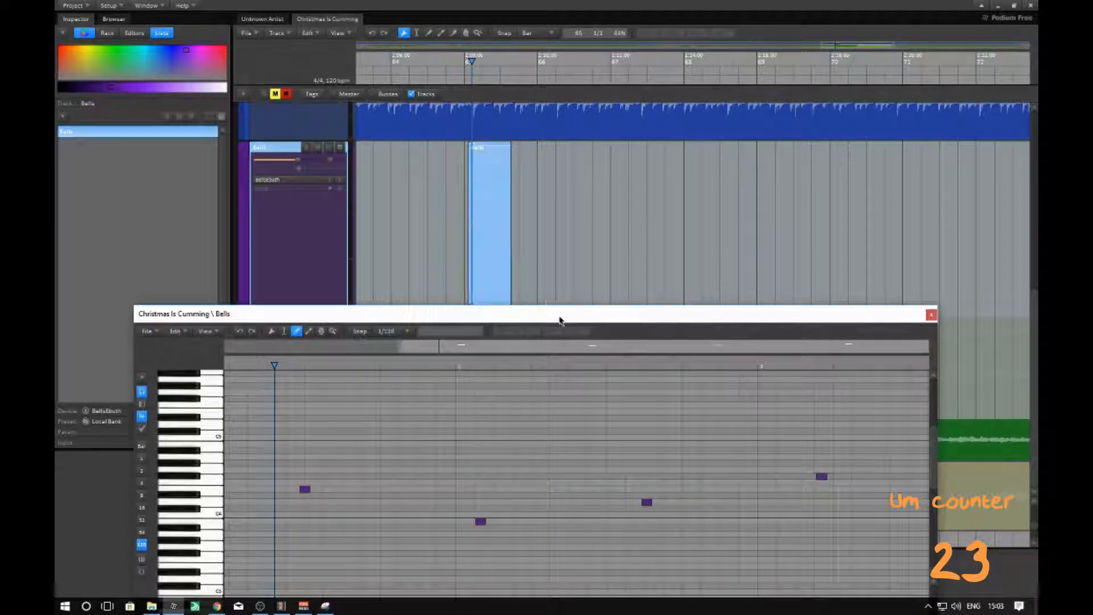
scroll(490, 227, up, 2)
scroll(484, 205, up, 3)
middle_drag(553, 183, 602, 222)
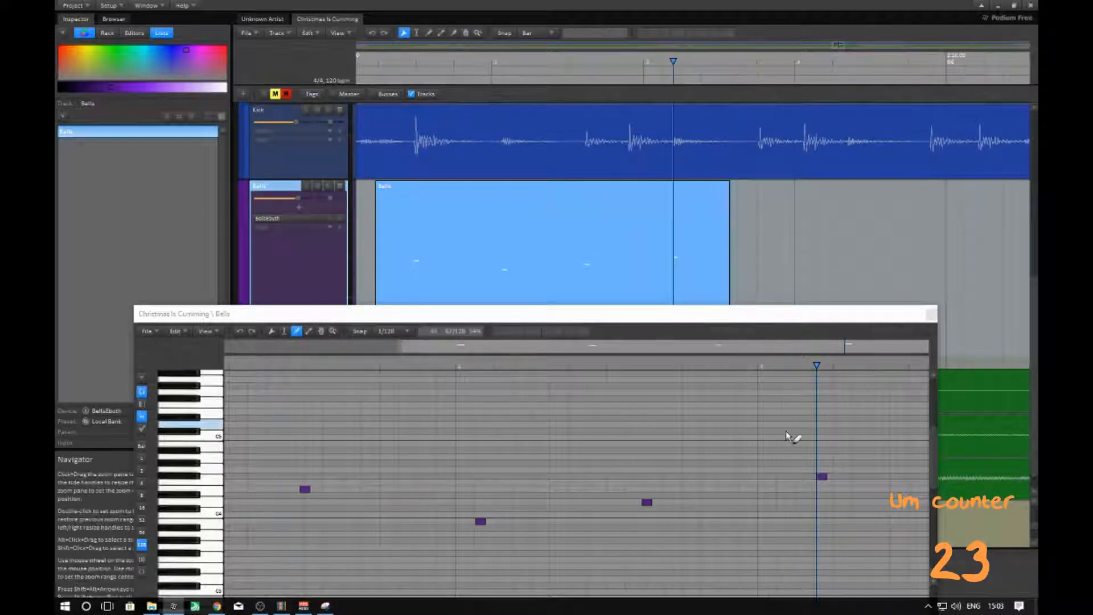
scroll(800, 474, up, 3)
mouse_move(803, 476)
middle_down()
mouse_move(704, 362)
mouse_move(714, 384)
middle_up()
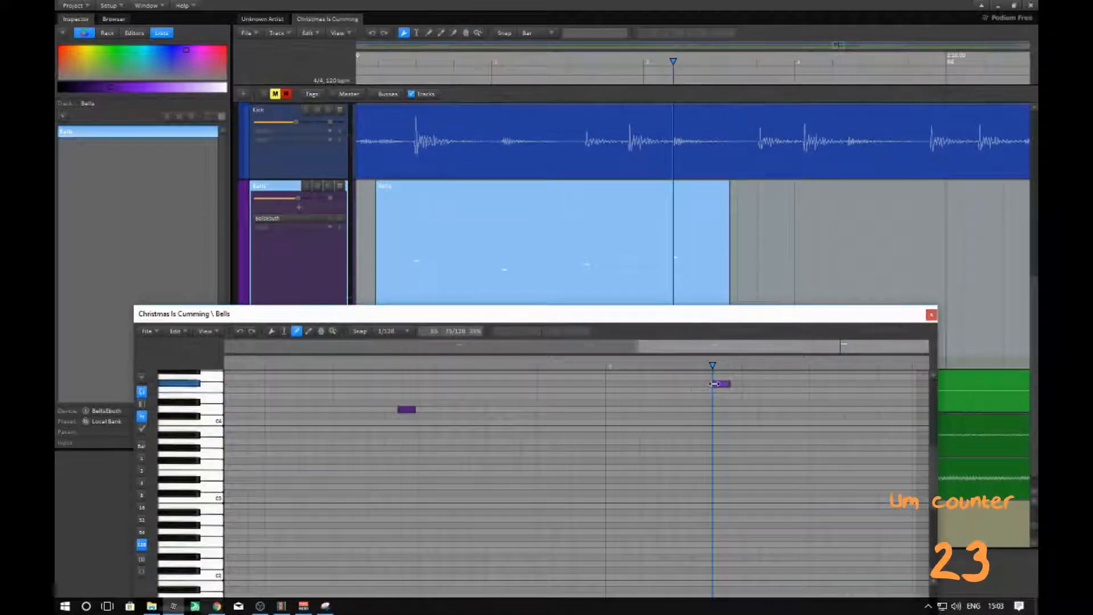
- Try lowering the fourth bell note with the selection tool, and test placing the playhead at its start with and without snap
click(271, 331)
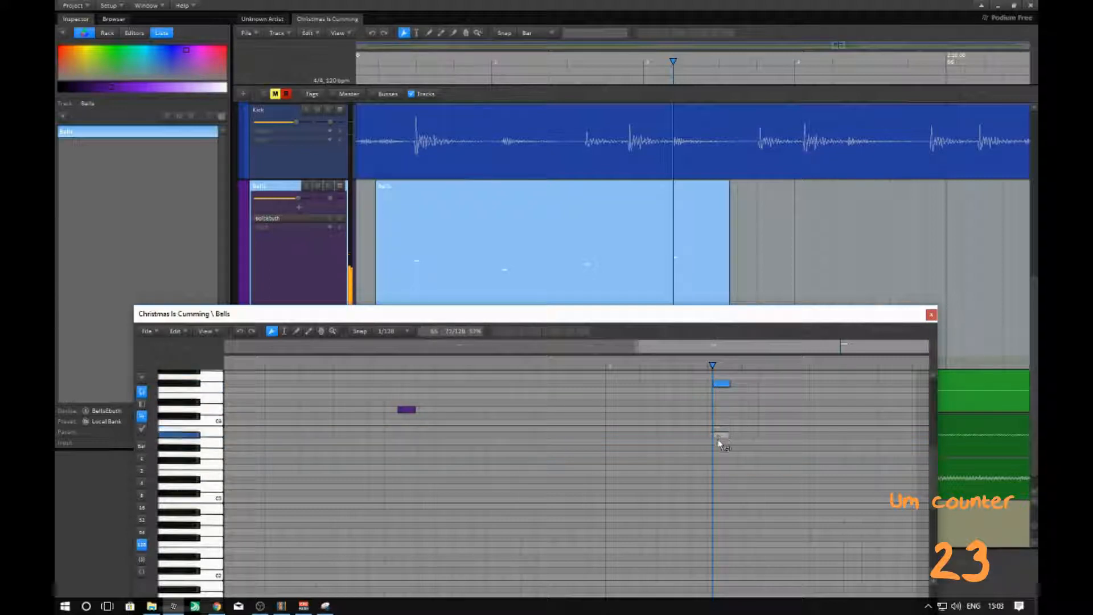
drag(722, 447, 721, 445)
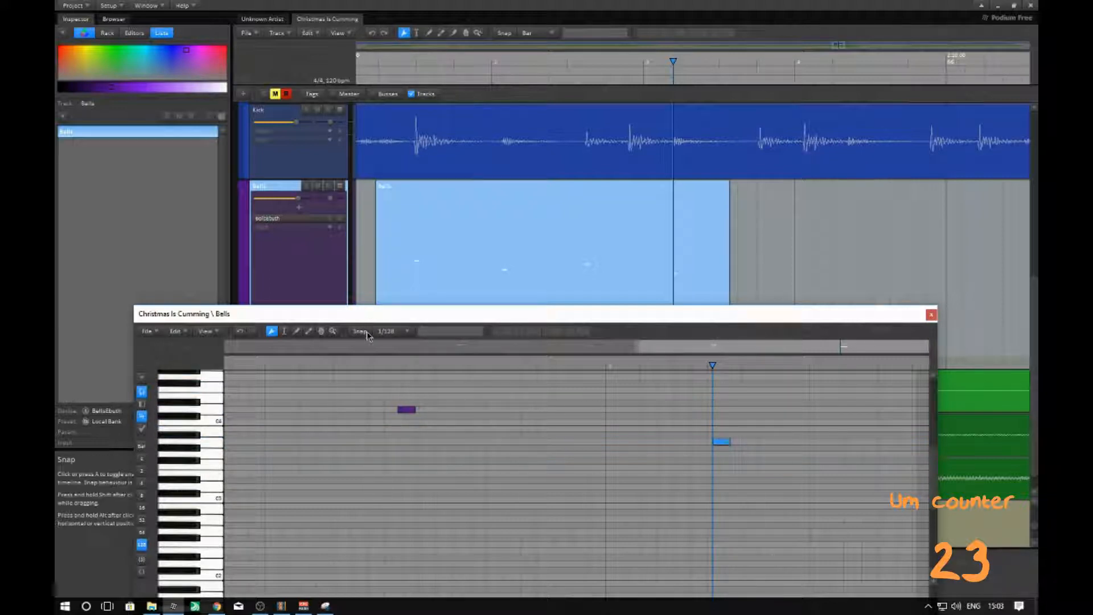
ctrl+scroll(718, 468, up, 4)
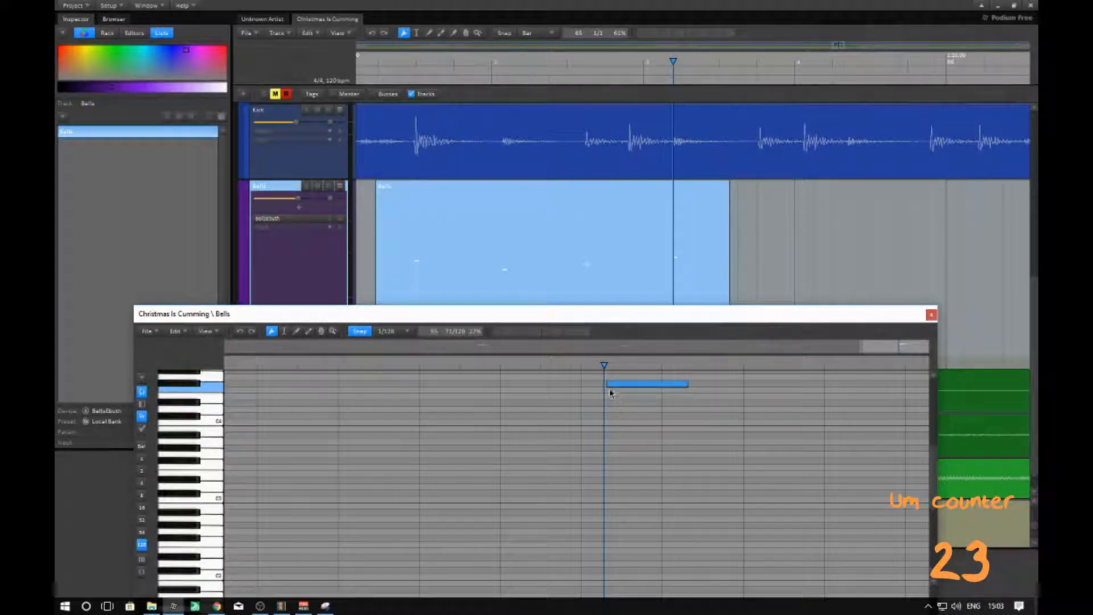
click(609, 389)
shift+click(593, 402)
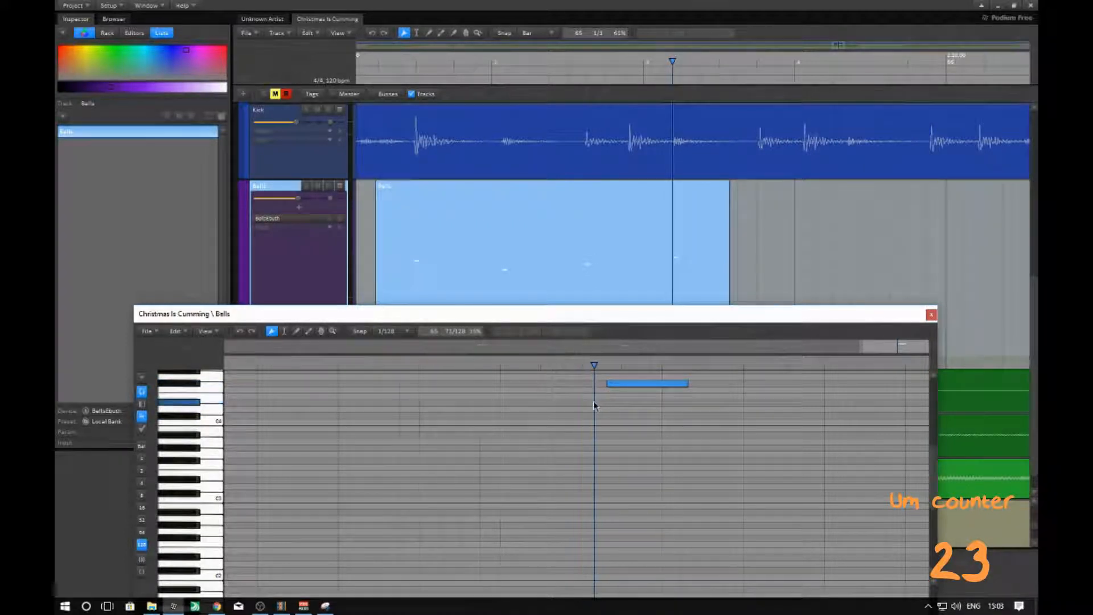
shift+drag(597, 401, 606, 408)
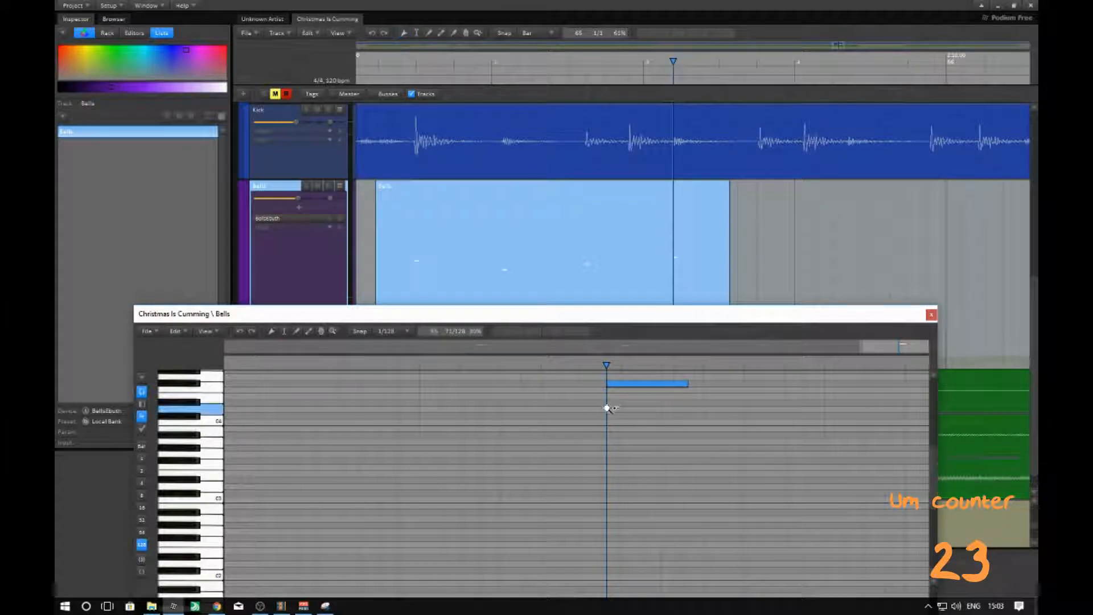
- Lower the bar 65 clip's fourth bell note to just below the second note's pitch, keeping its start time with snap on
ctrl+scroll(607, 408, up, 4)
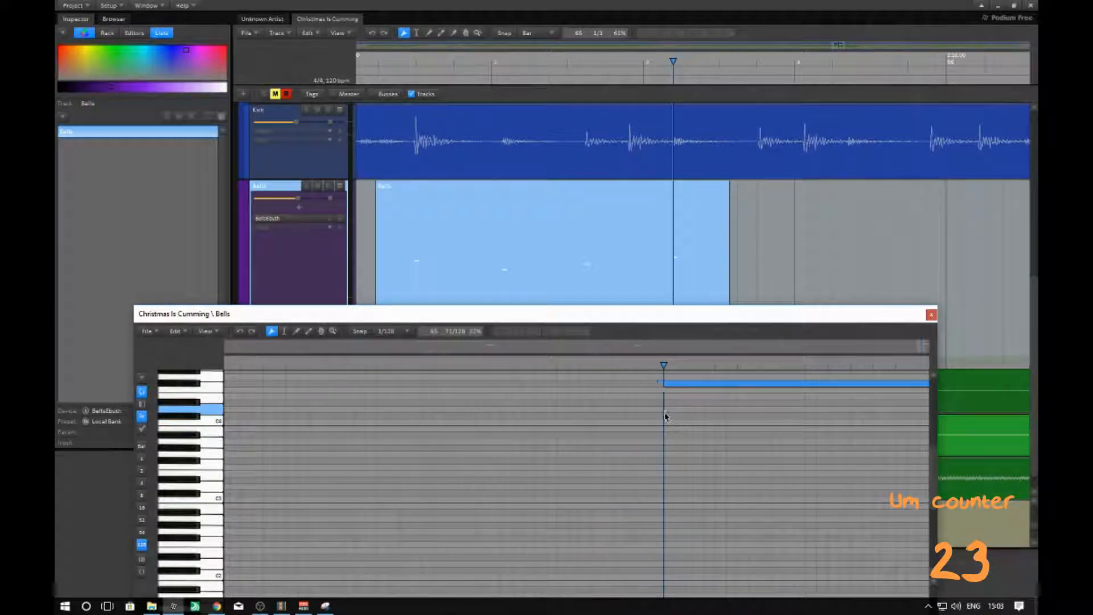
ctrl+scroll(717, 433, down, 4)
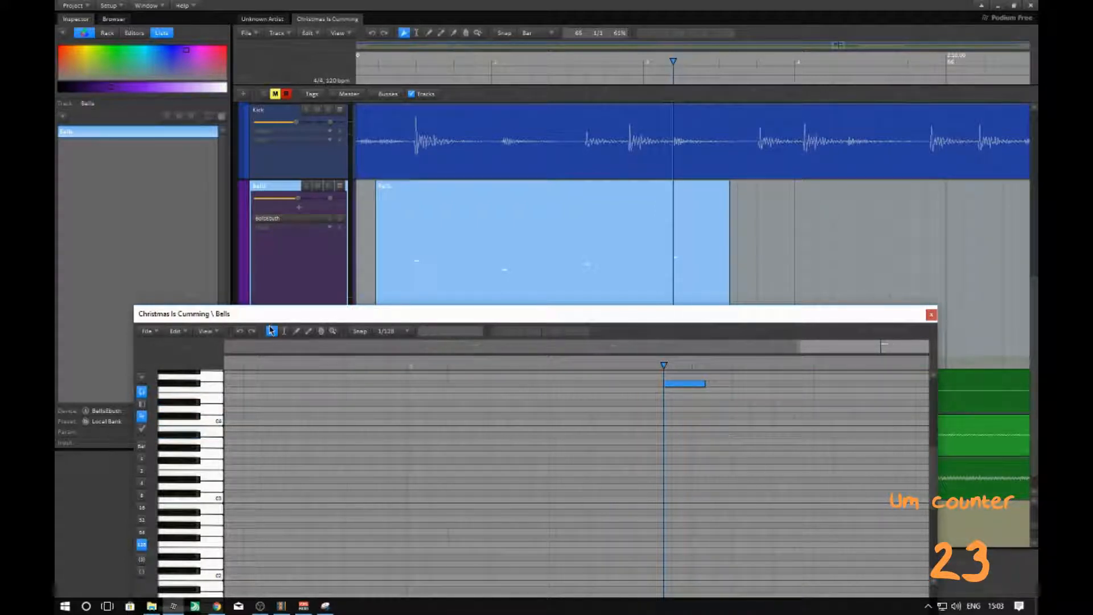
ctrl+scroll(393, 424, up, 4)
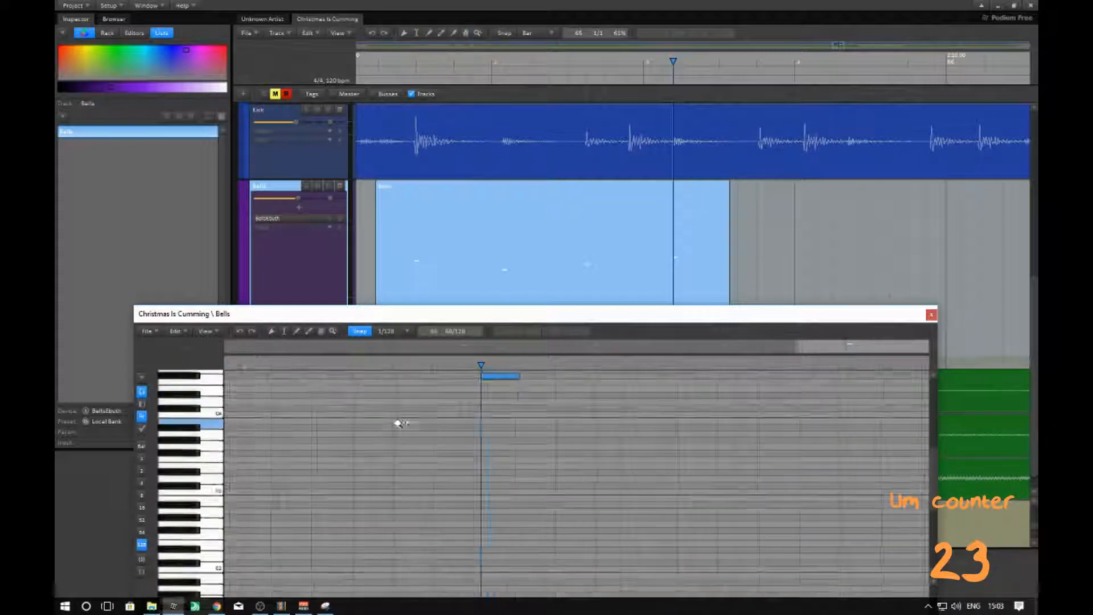
middle_drag(520, 419, 437, 482)
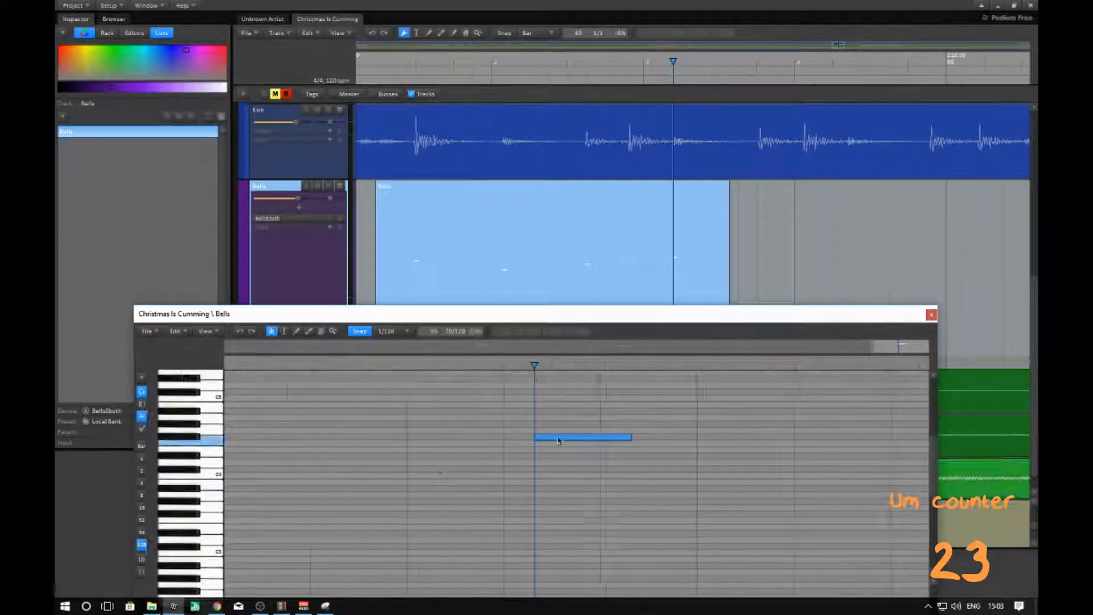
drag(573, 439, 568, 533)
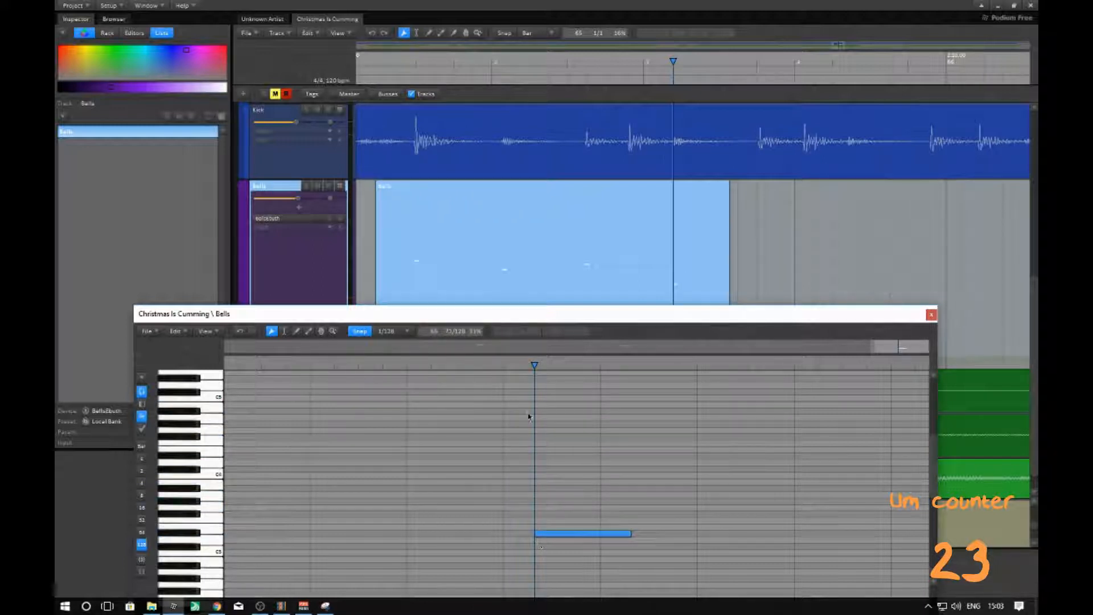
click(573, 534)
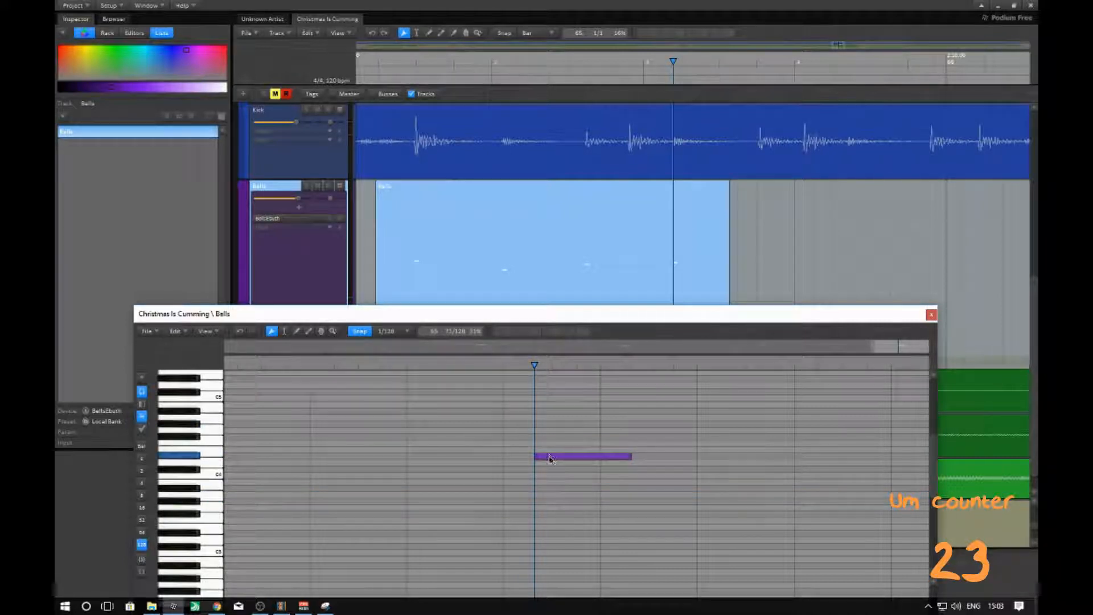
drag(550, 459, 551, 497)
- Show all four bell notes in the note editor and play the melody from the start of bar 65
scroll(452, 499, down, 3)
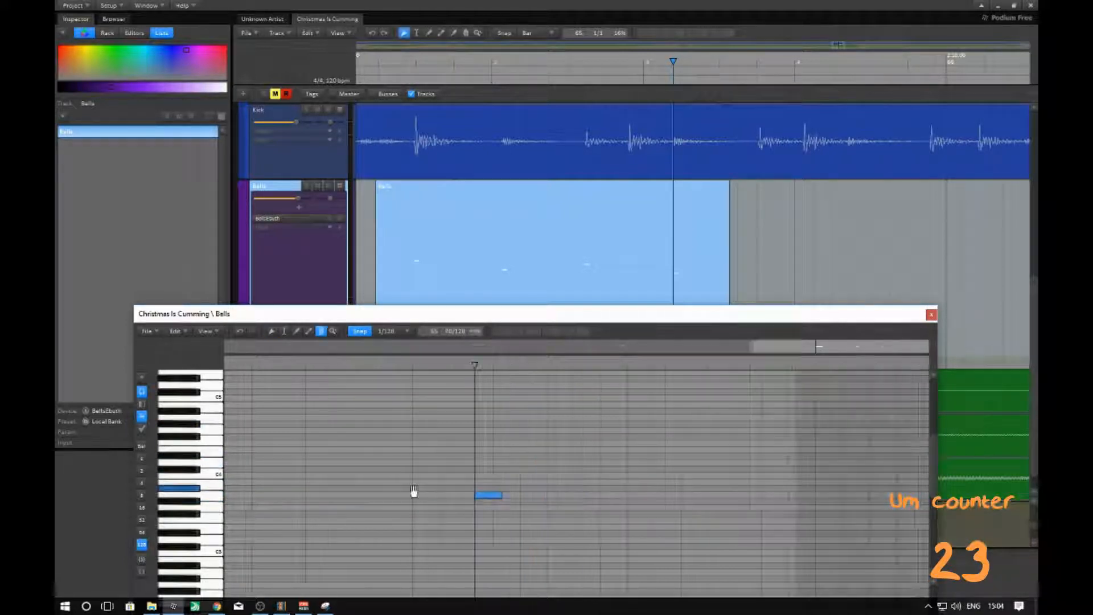
middle_drag(414, 490, 671, 474)
scroll(532, 486, down, 3)
middle_drag(393, 485, 597, 502)
scroll(518, 507, down, 3)
click(347, 482)
key(space)
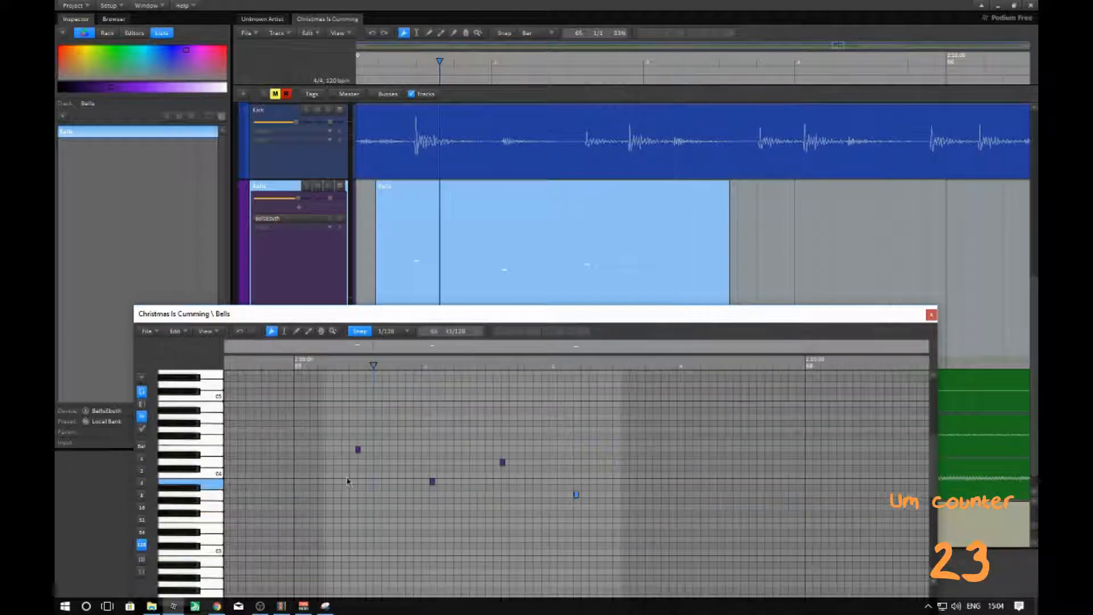
click(307, 482)
key(space)
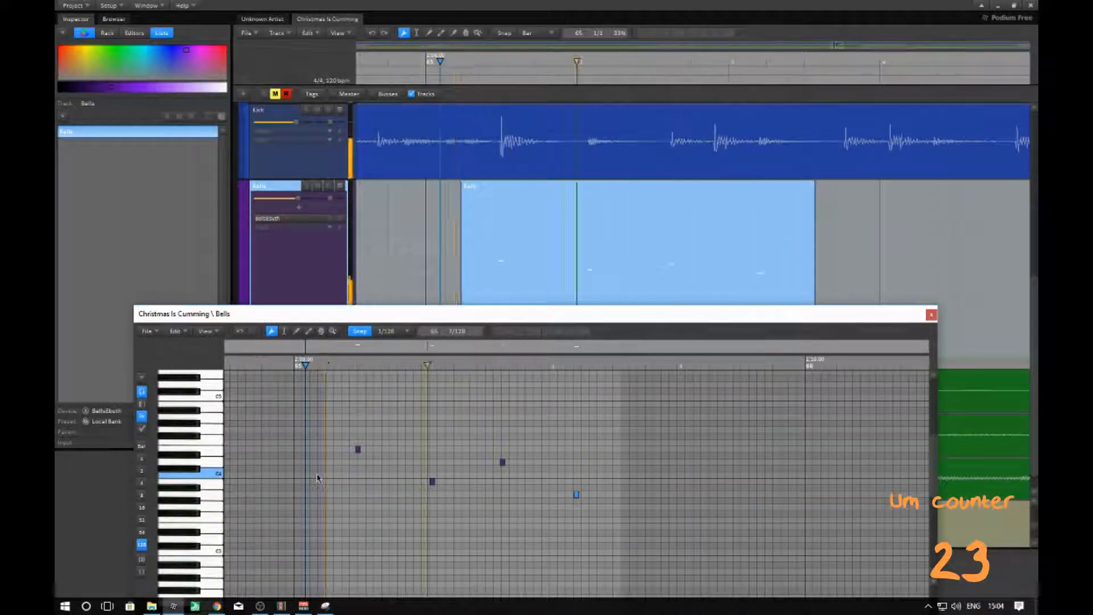
- Close the note editor and draw a new empty Bells clip from about beat 4 of bar 65 to the middle of bar 66
click(930, 315)
scroll(775, 321, up, 5)
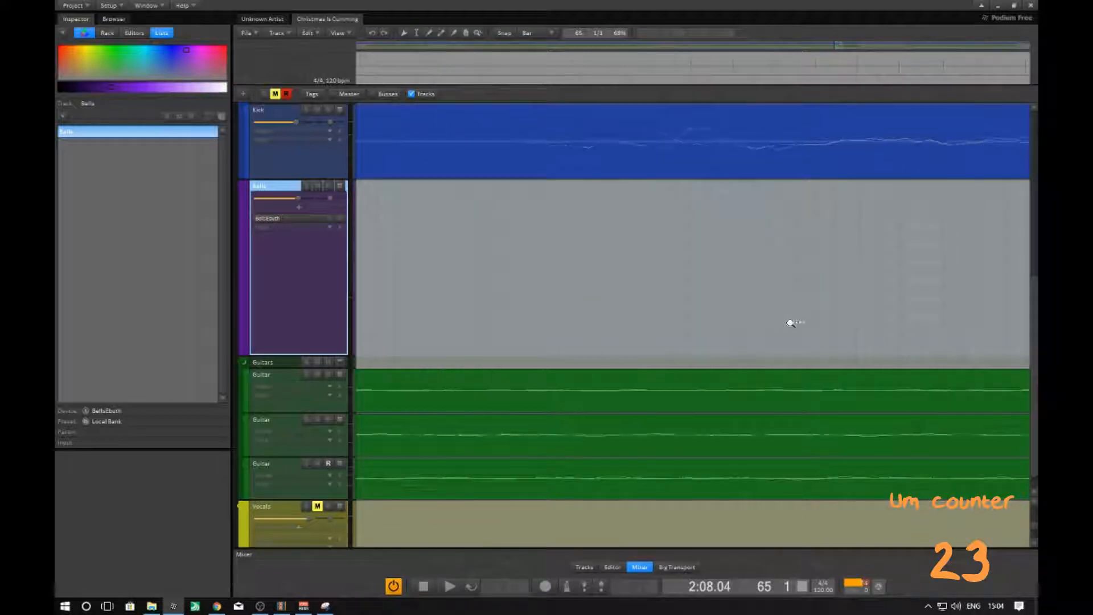
scroll(822, 326, down, 8)
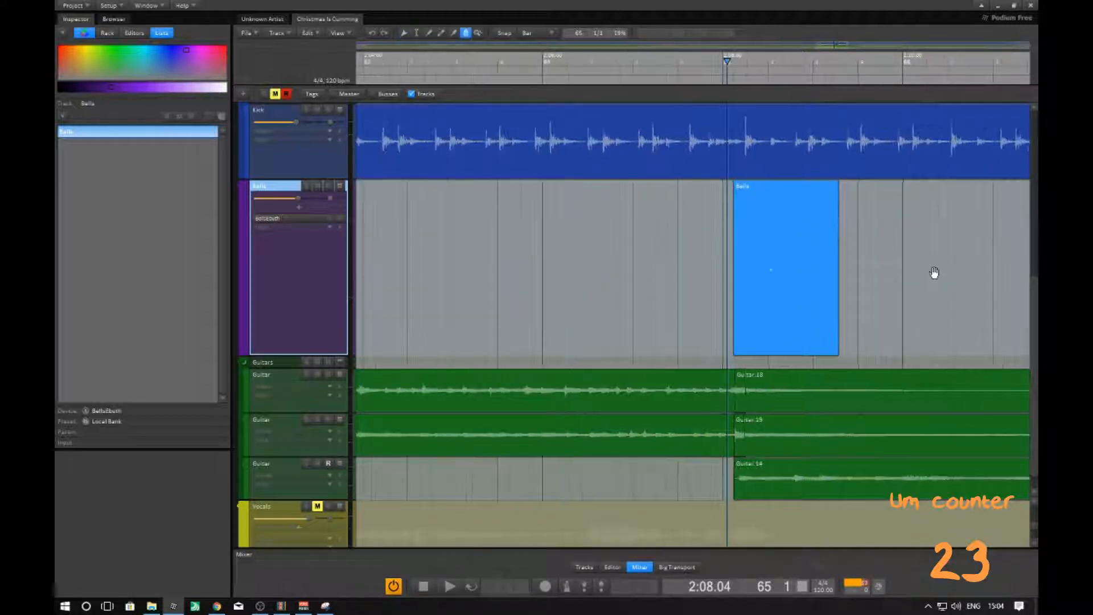
mouse_move(934, 272)
middle_down()
mouse_move(656, 337)
mouse_move(626, 307)
middle_up()
drag(570, 341, 693, 340)
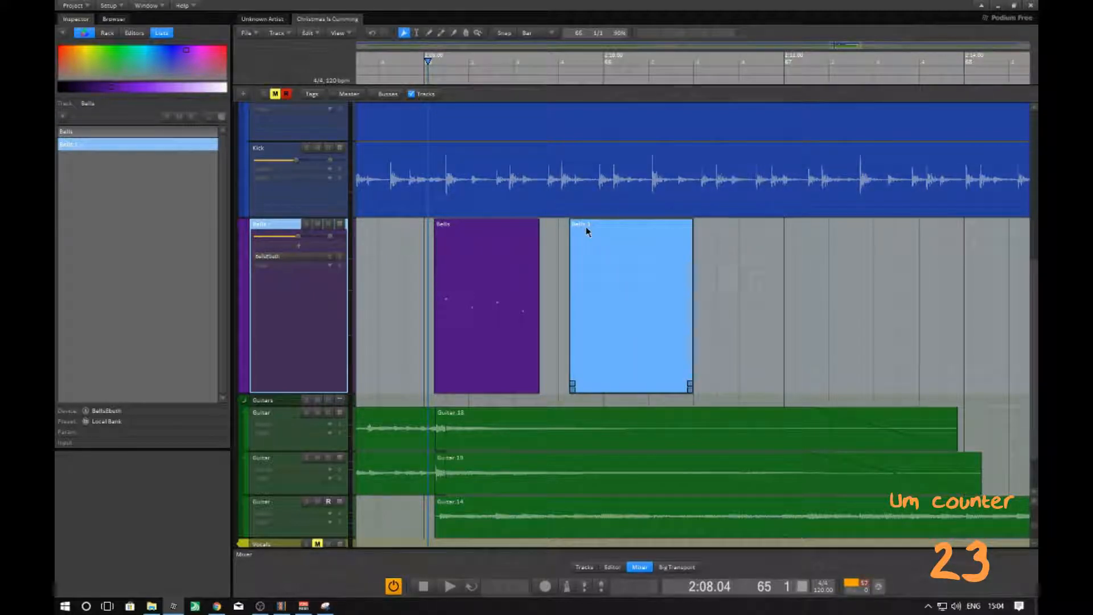
- Move the empty Bells clip to start just after the bar 65 clip, and select all four bell notes of the bar 65 clip
drag(609, 277, 578, 283)
click(506, 333)
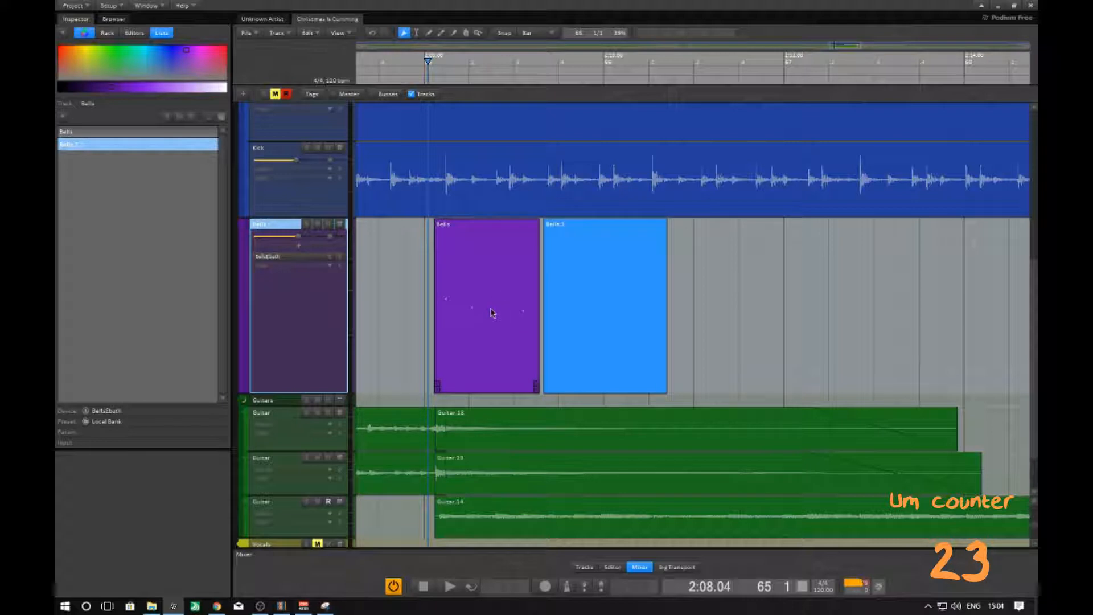
click(625, 296)
double_click(480, 324)
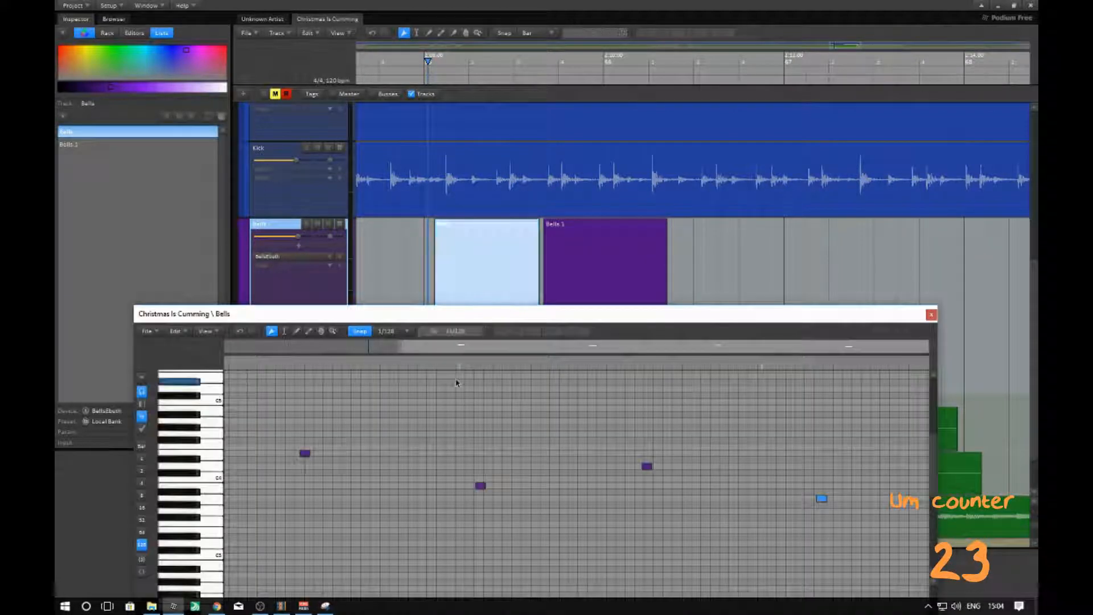
drag(307, 430, 869, 542)
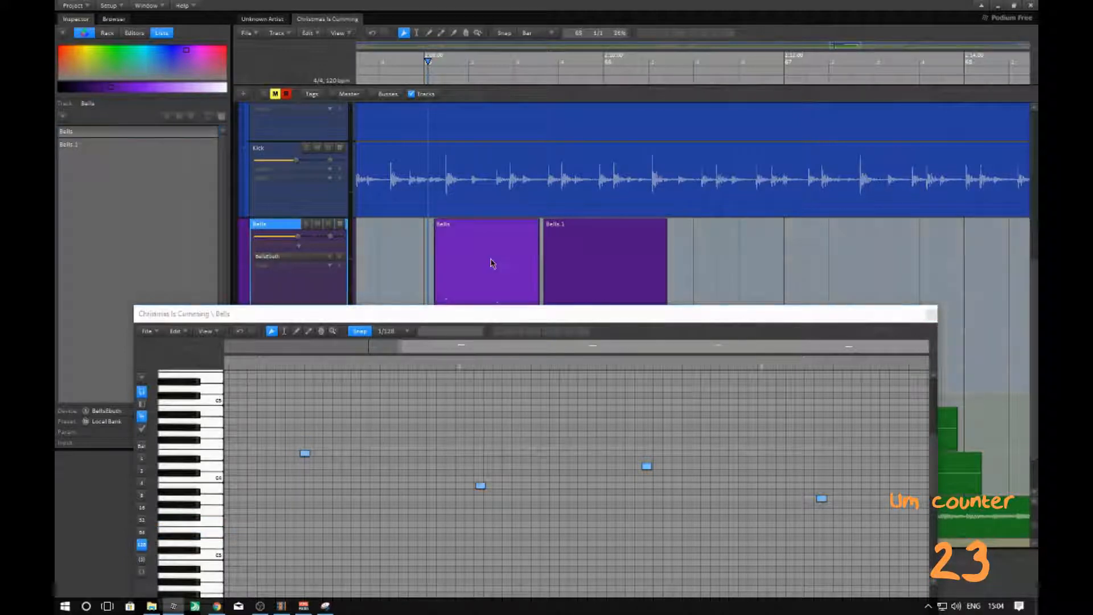
- Open the second Bells clip in the note editor and place the playhead on the kick hit near the clip's start
click(610, 265)
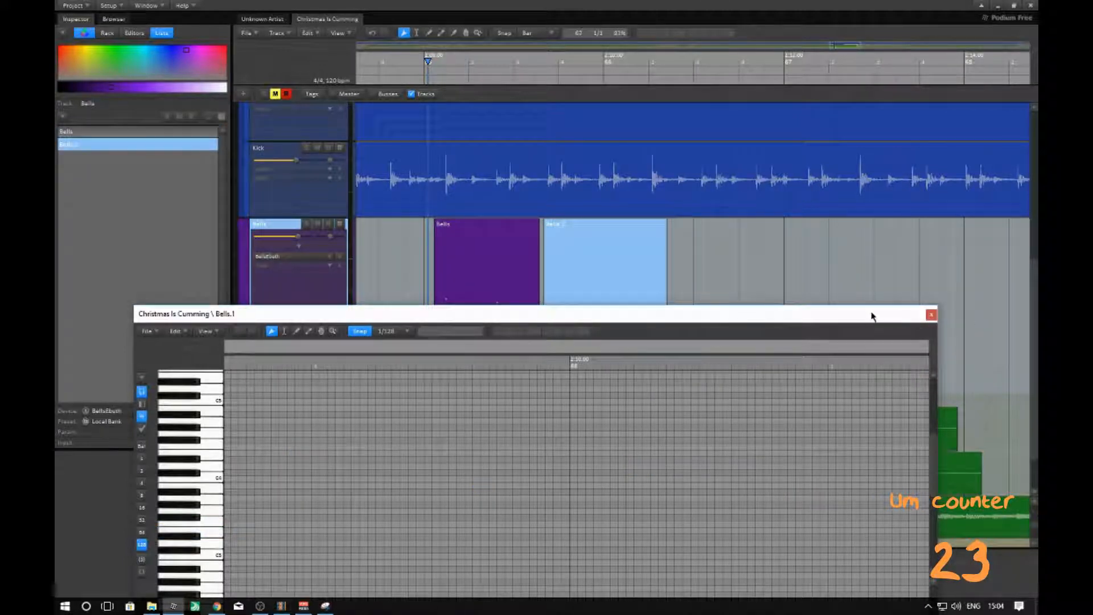
drag(871, 317, 960, 290)
click(548, 244)
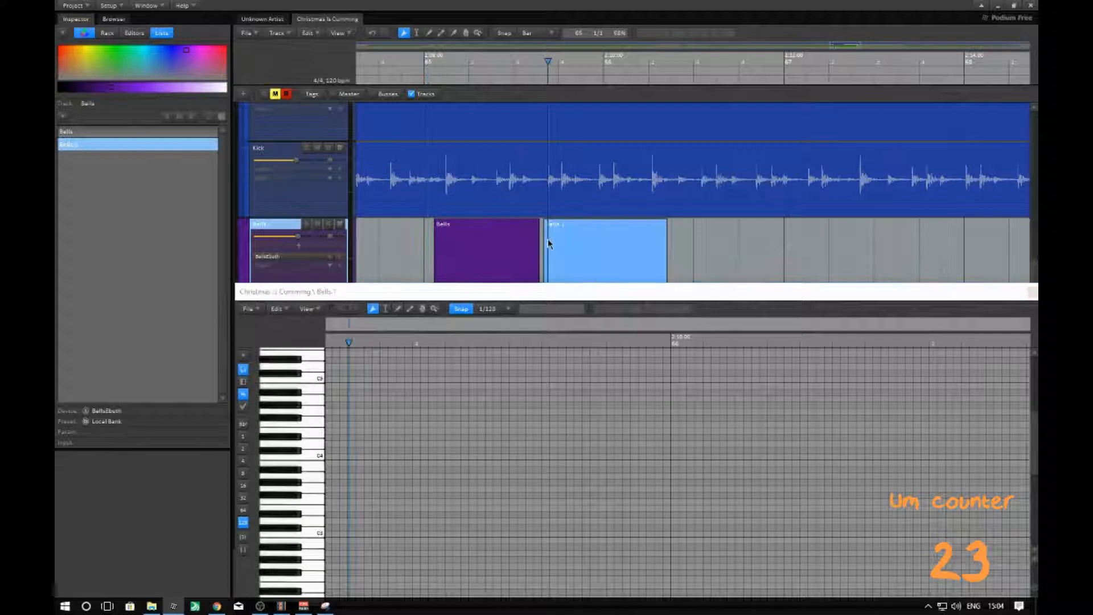
drag(548, 243, 454, 247)
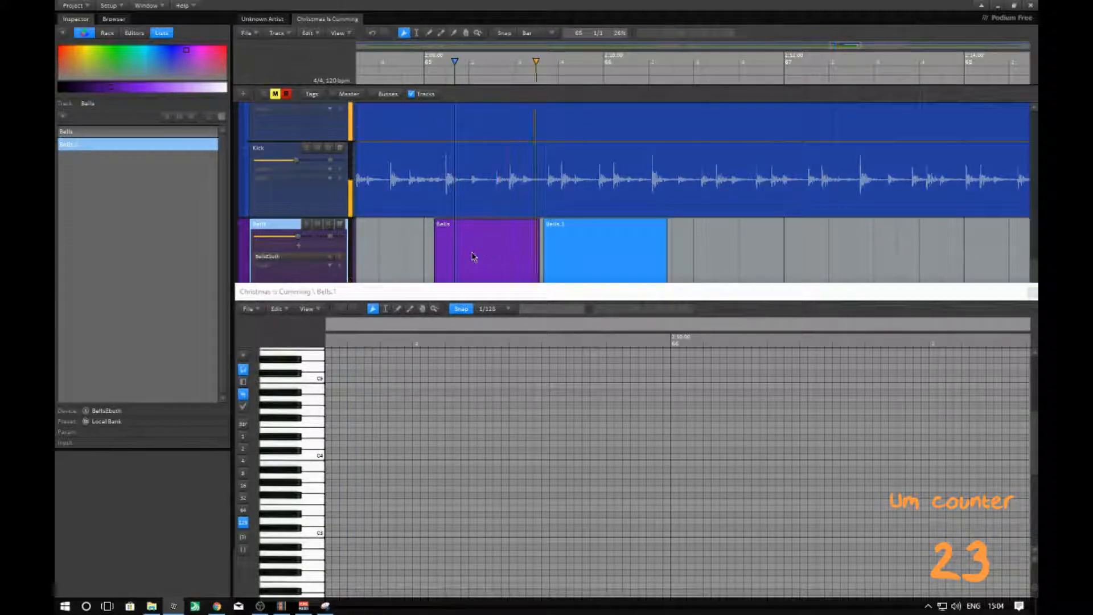
click(547, 222)
ctrl+scroll(540, 222, up, 5)
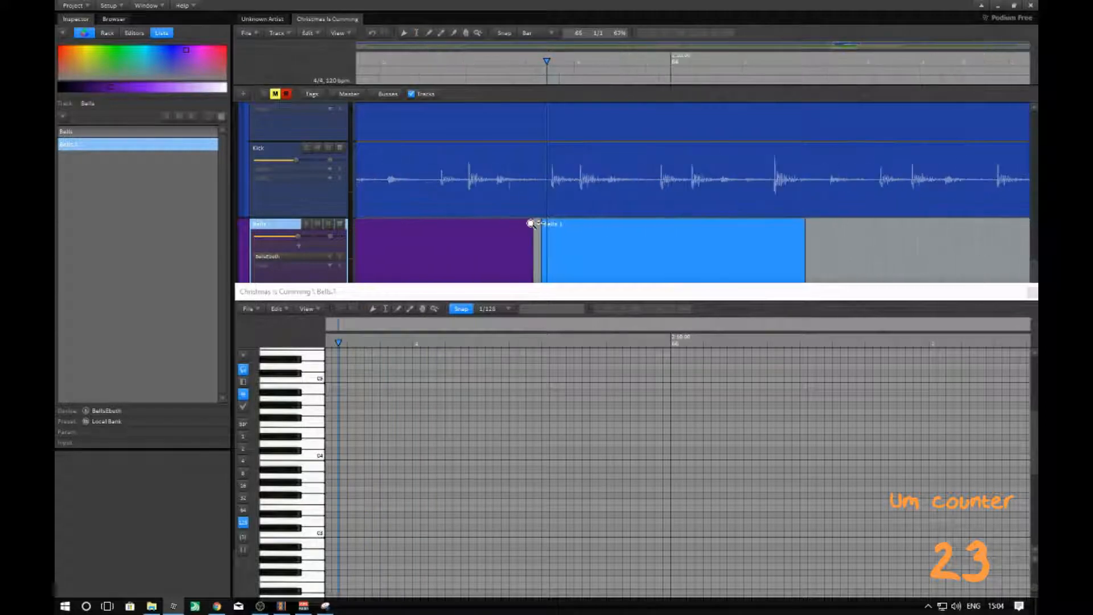
drag(550, 219, 567, 219)
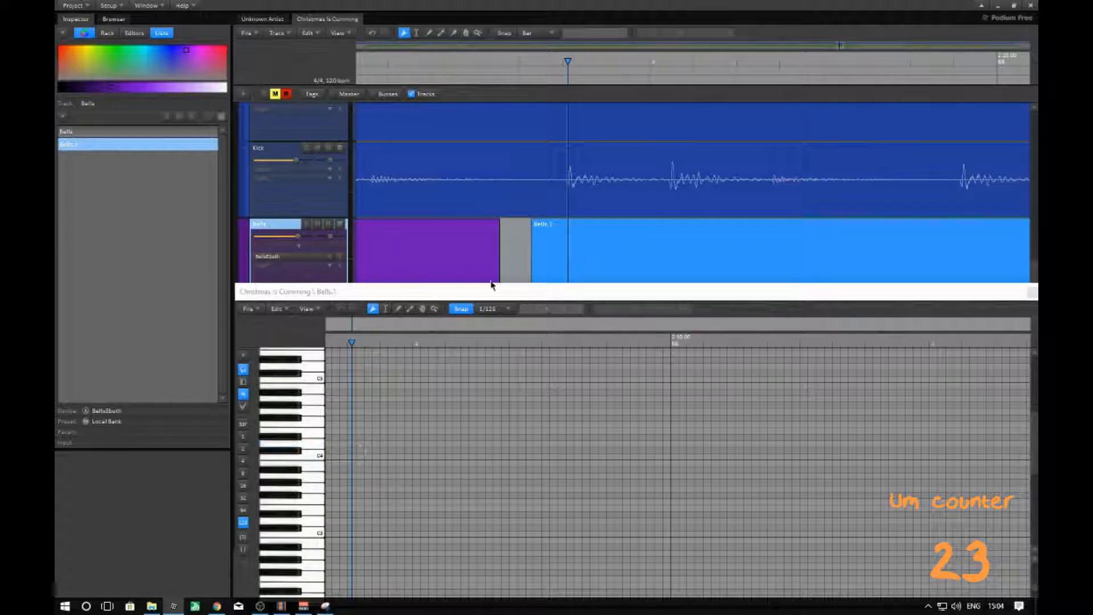
- Copy the bar 65 clip's four bell notes into the second Bells clip at the playhead
scroll(516, 474, up, 1)
scroll(516, 473, up, 4)
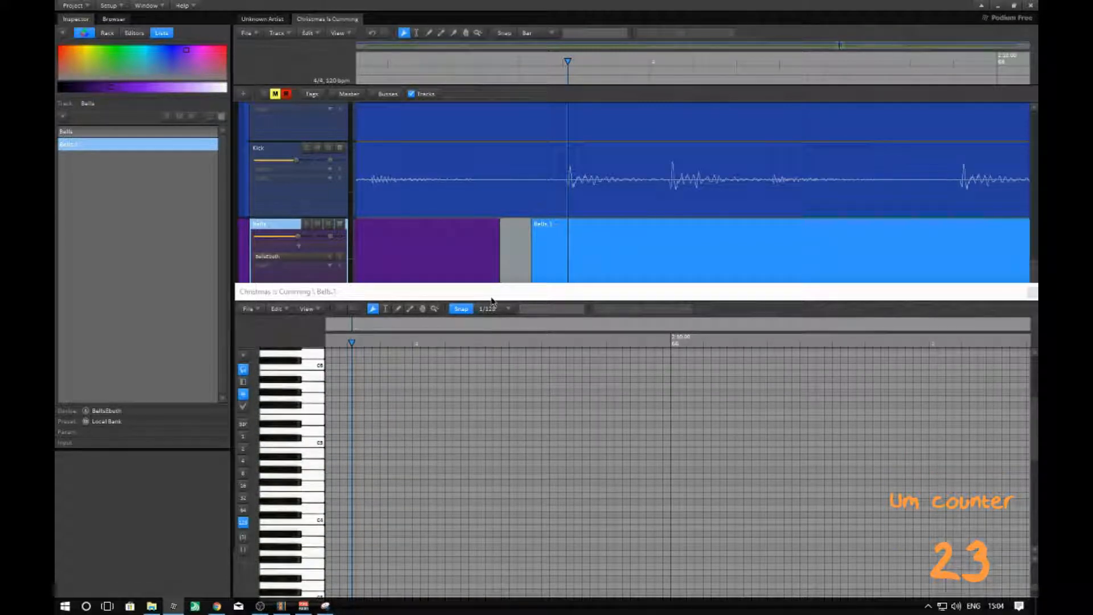
click(409, 249)
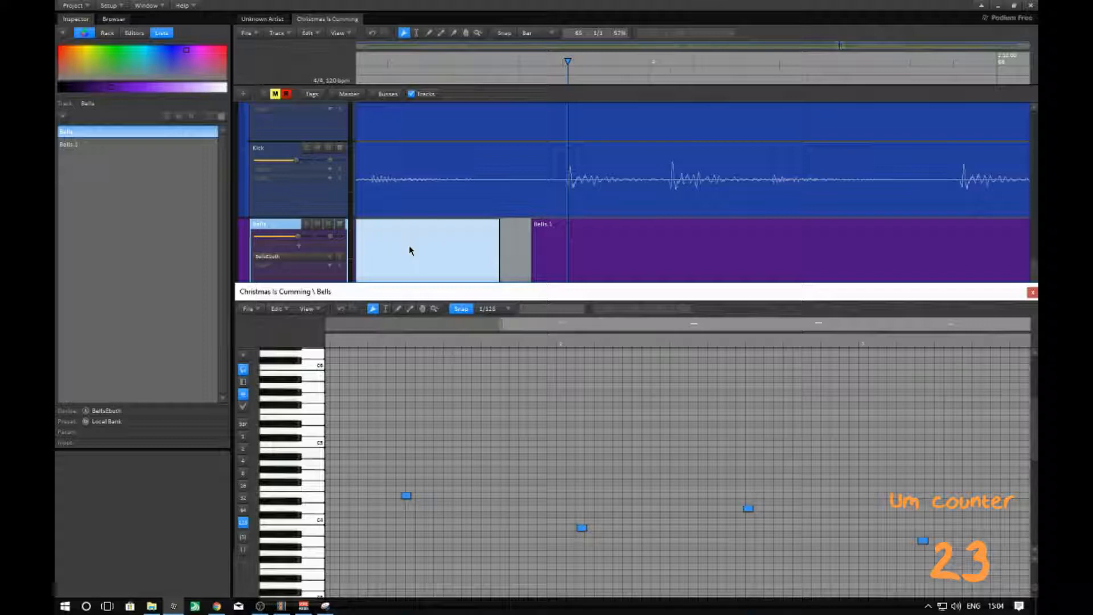
click(590, 244)
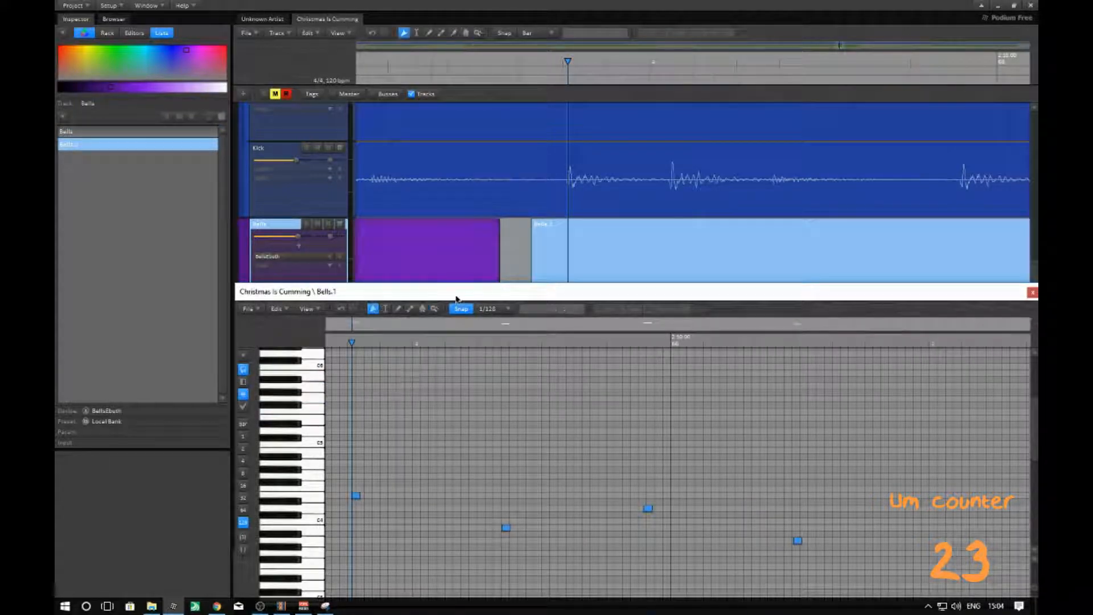
- Play the pasted bell notes briefly from the playhead at the first note
drag(456, 298, 432, 215)
key(space)
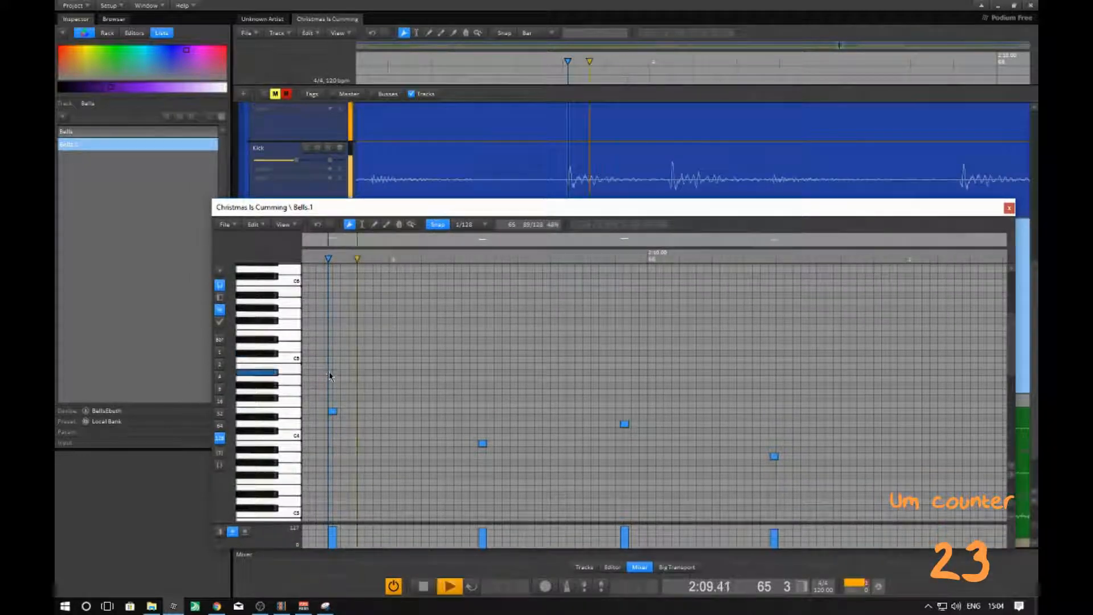
key(space)
- Place the playhead on the soft drum hit in bar 65 and move the second clip's second bell note to start there
scroll(444, 417, down, 2)
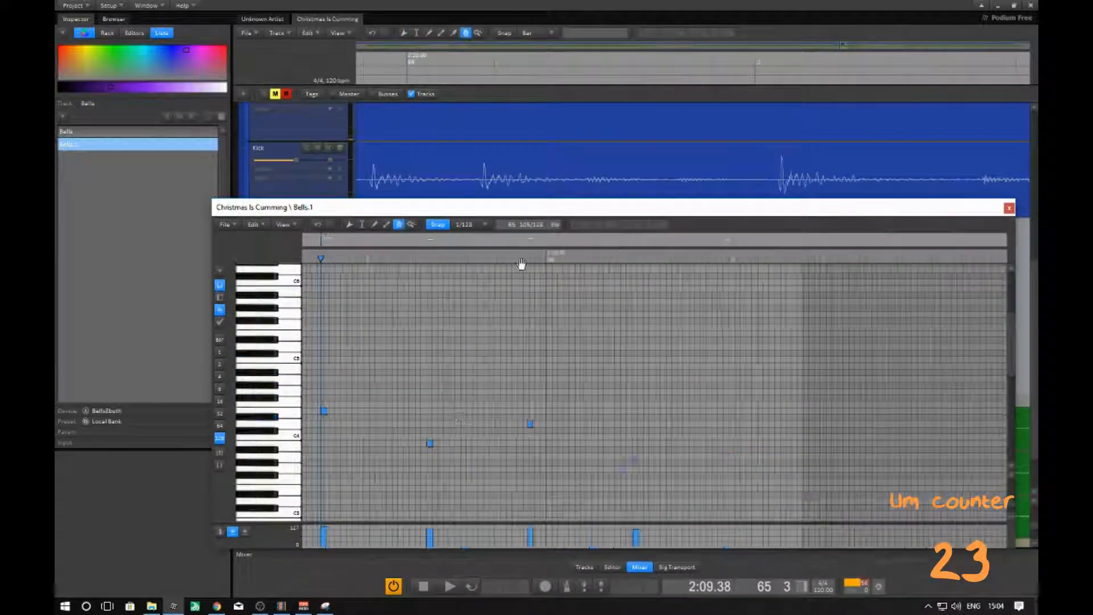
drag(545, 209, 587, 317)
click(564, 281)
scroll(557, 281, down, 2)
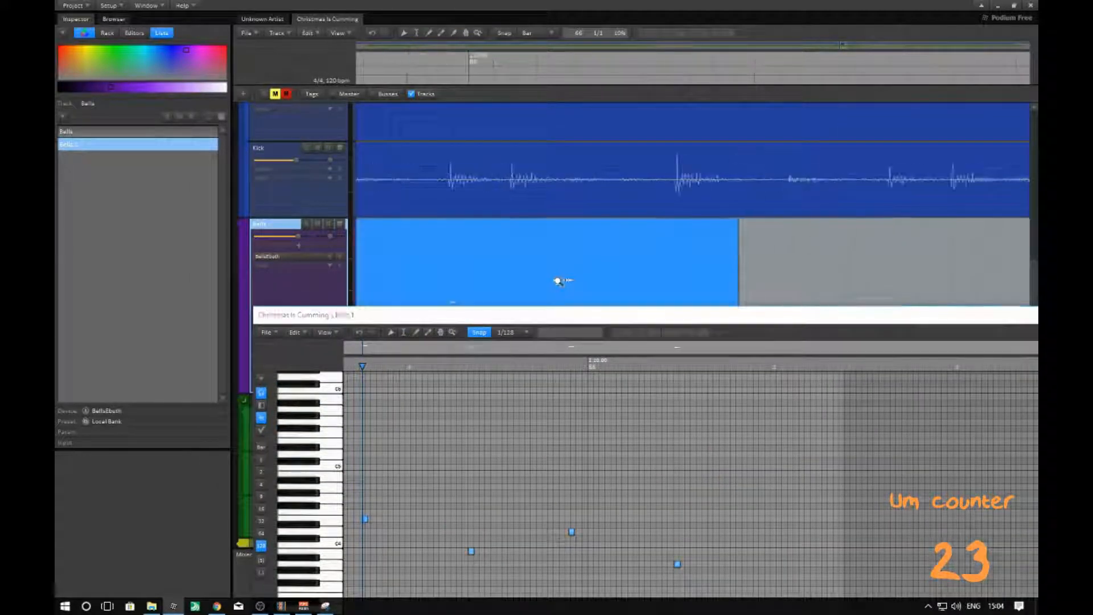
middle_drag(529, 271, 783, 219)
click(641, 216)
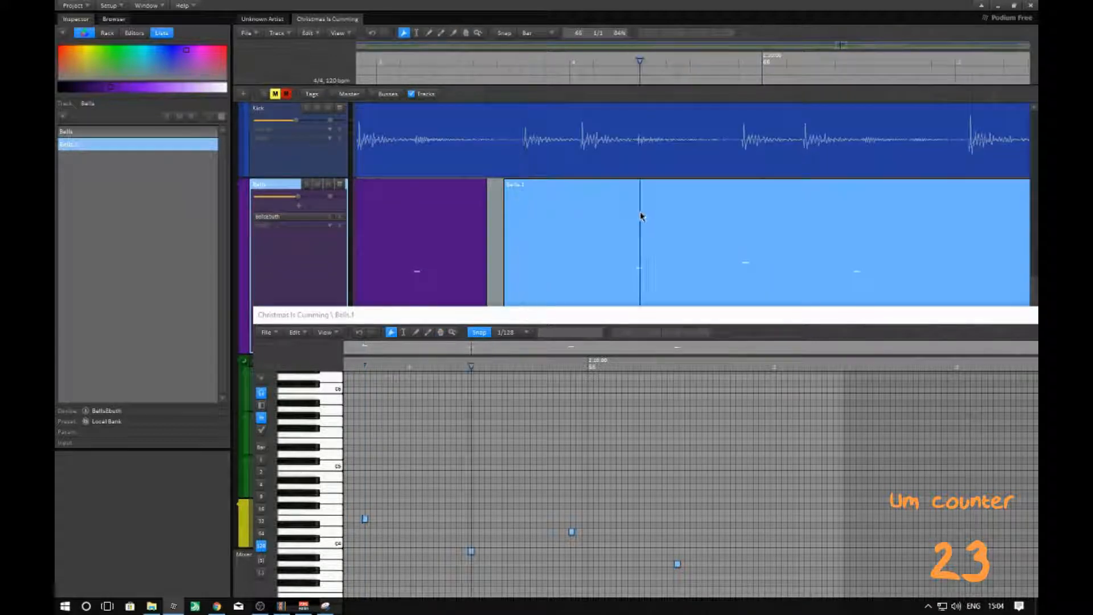
click(636, 216)
ctrl+scroll(630, 228, up, 3)
ctrl+scroll(629, 239, up, 2)
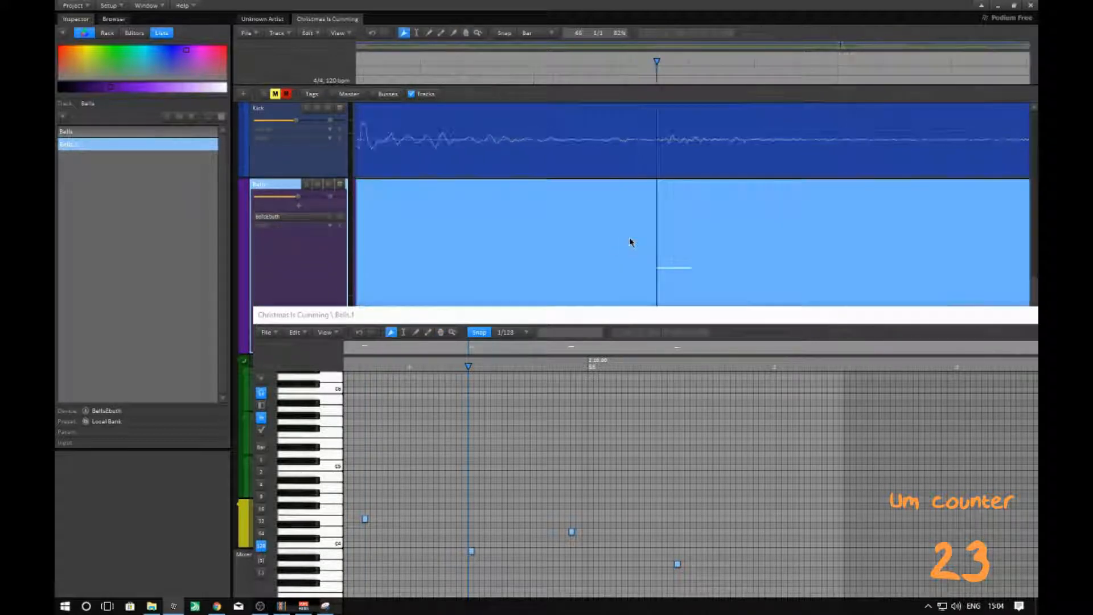
click(666, 234)
ctrl+scroll(474, 533, up, 6)
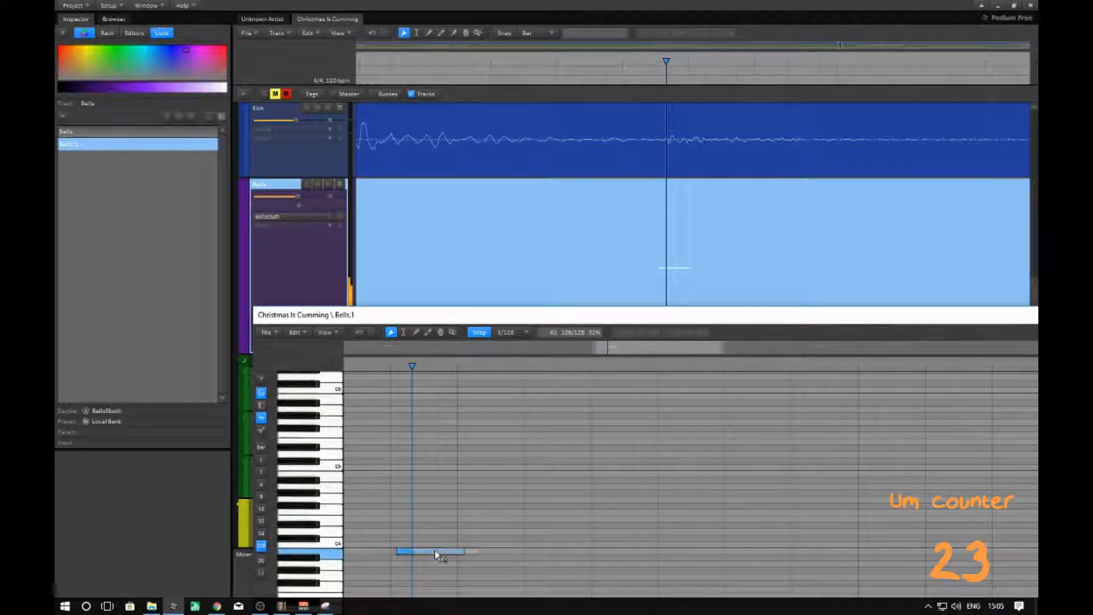
ctrl+scroll(474, 513, down, 6)
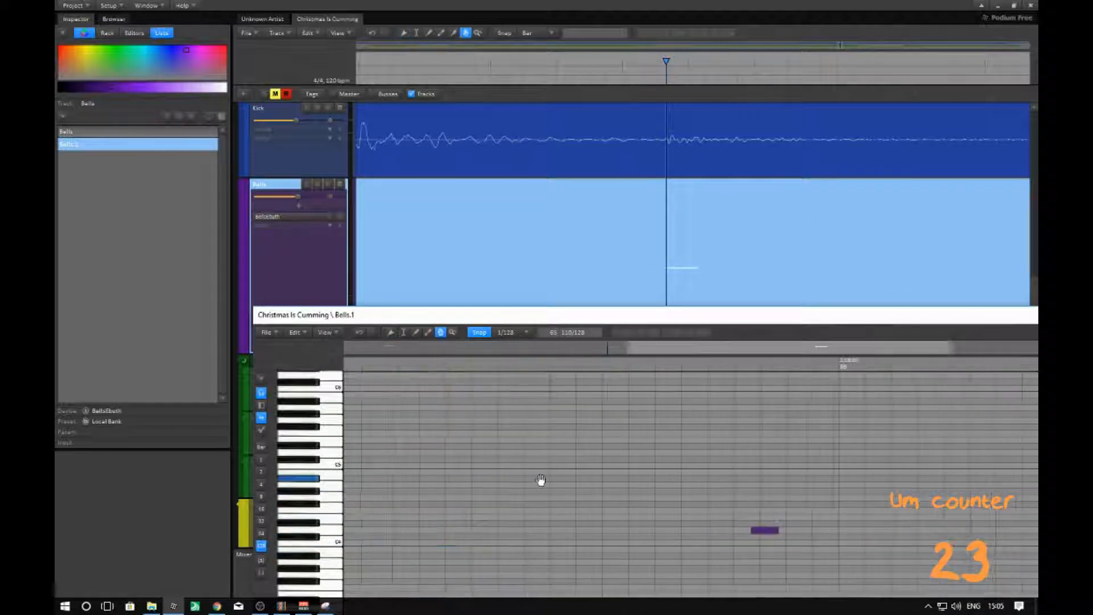
- Place the playhead on the kick hit just before bar 66 and move the clip's third bell note to start exactly there
ctrl+scroll(586, 290, down, 4)
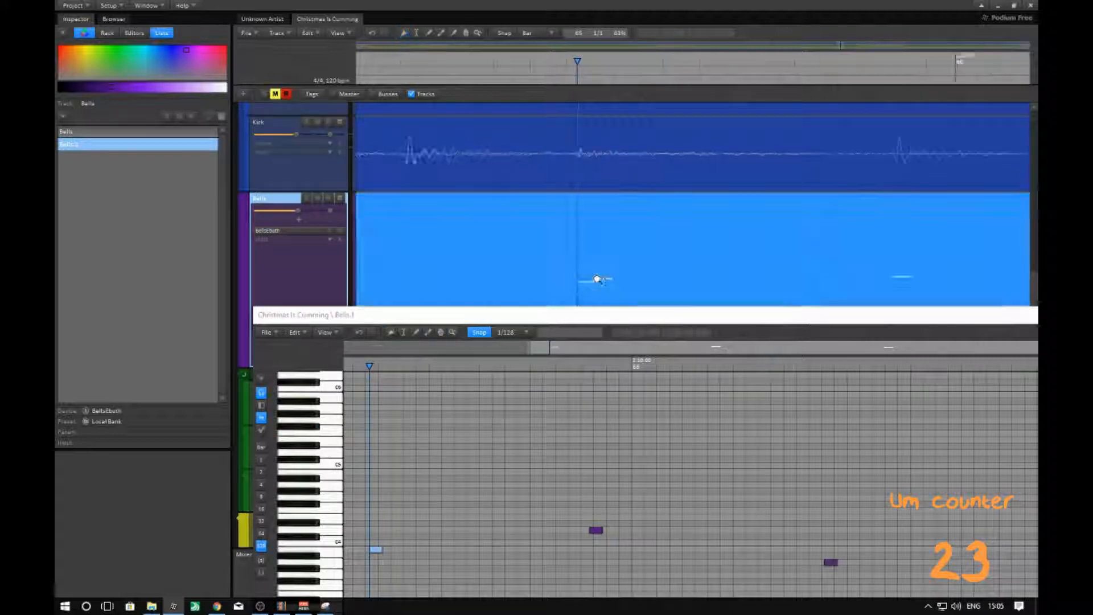
click(699, 229)
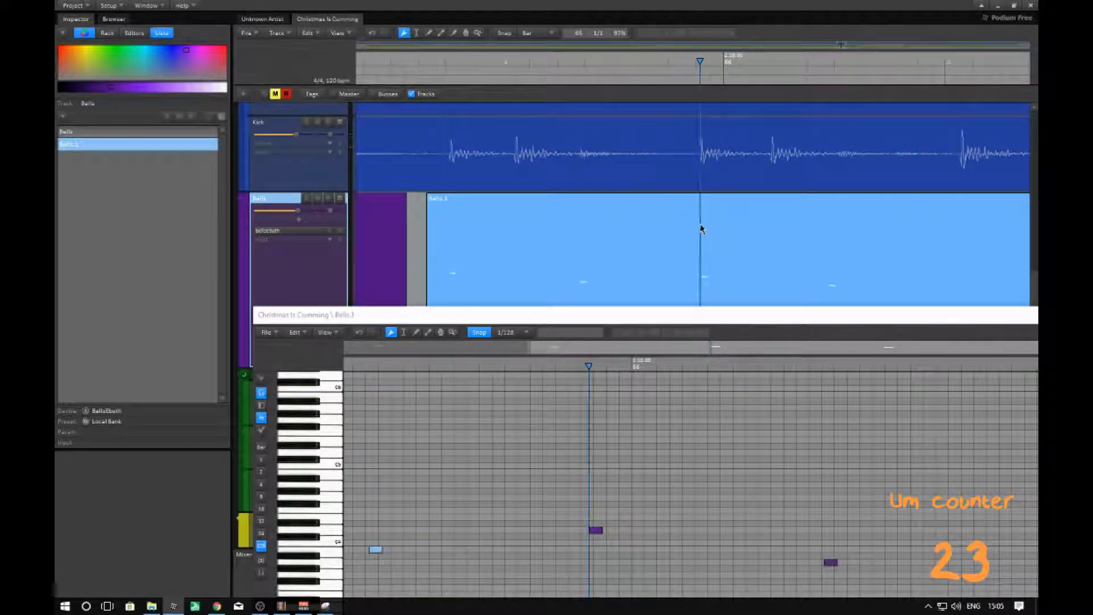
ctrl+scroll(559, 539, up, 6)
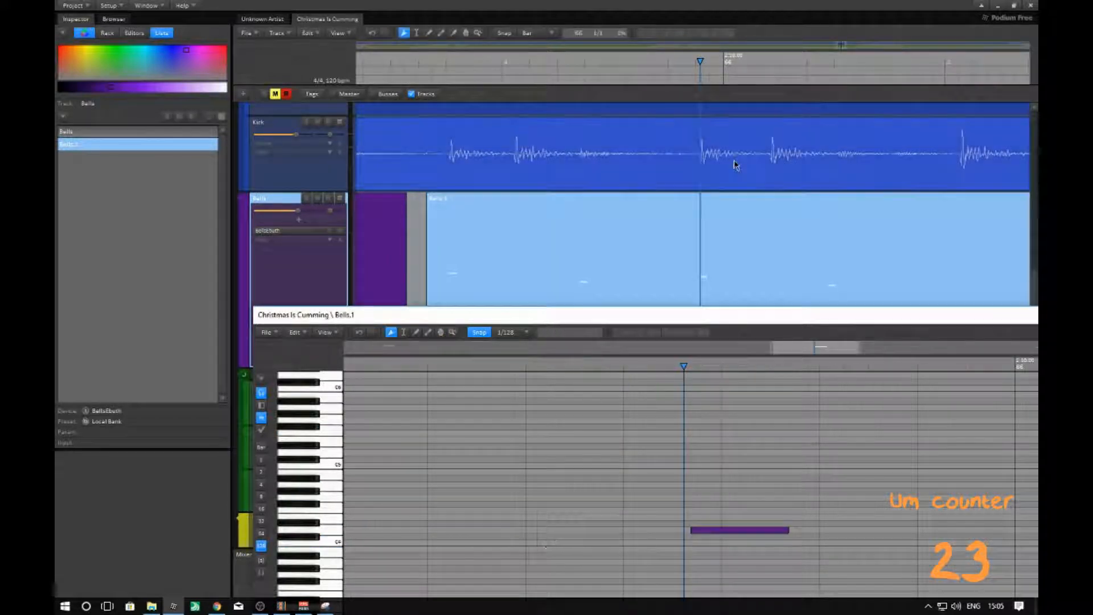
ctrl+scroll(708, 188, up, 5)
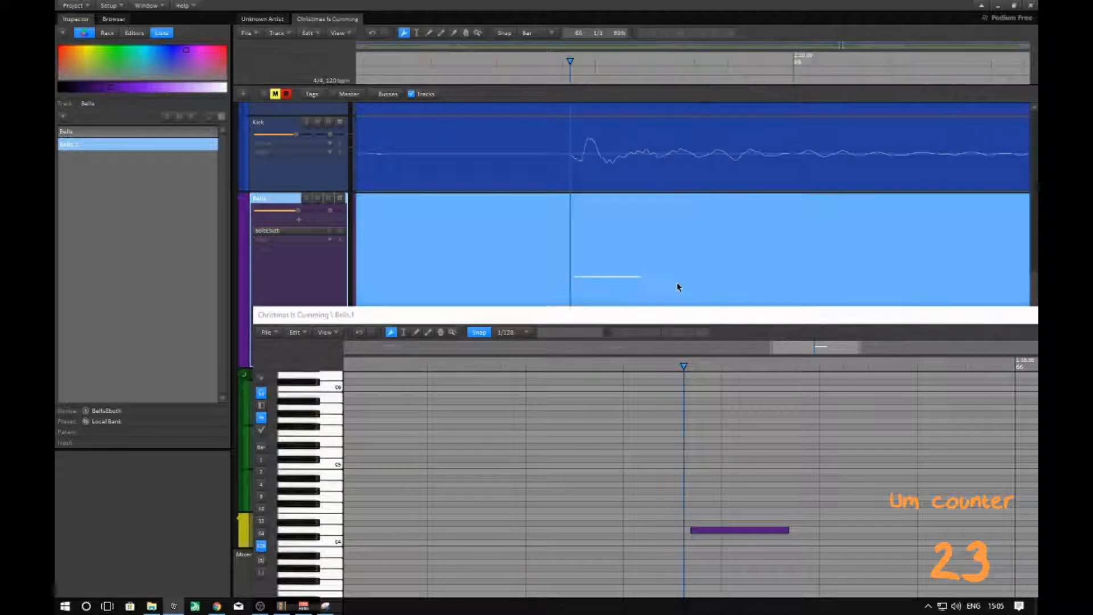
click(699, 531)
ctrl+scroll(692, 532, down, 6)
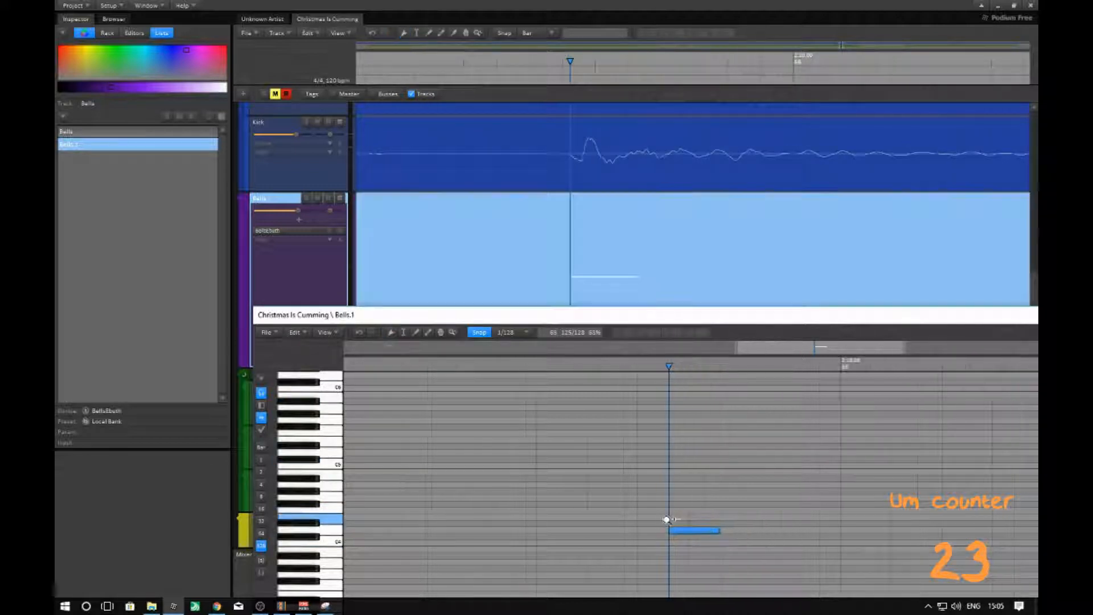
- Place the playhead on the soft drum hit before beat 2 of bar 66 and move the fourth bell note to start there
ctrl+scroll(714, 254, down, 5)
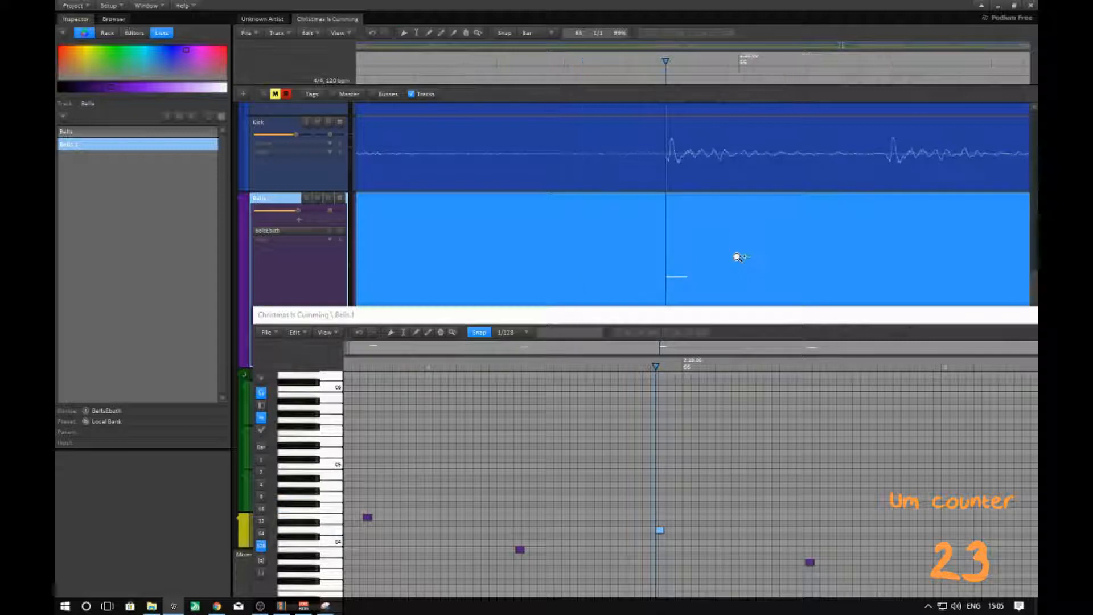
middle_drag(847, 264, 560, 227)
click(600, 216)
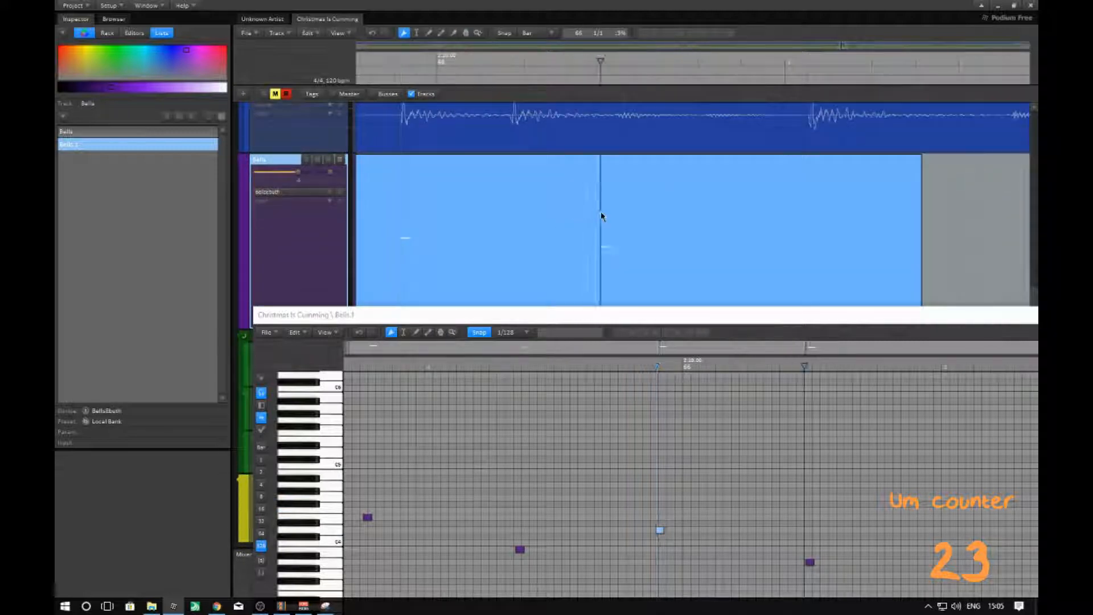
click(614, 217)
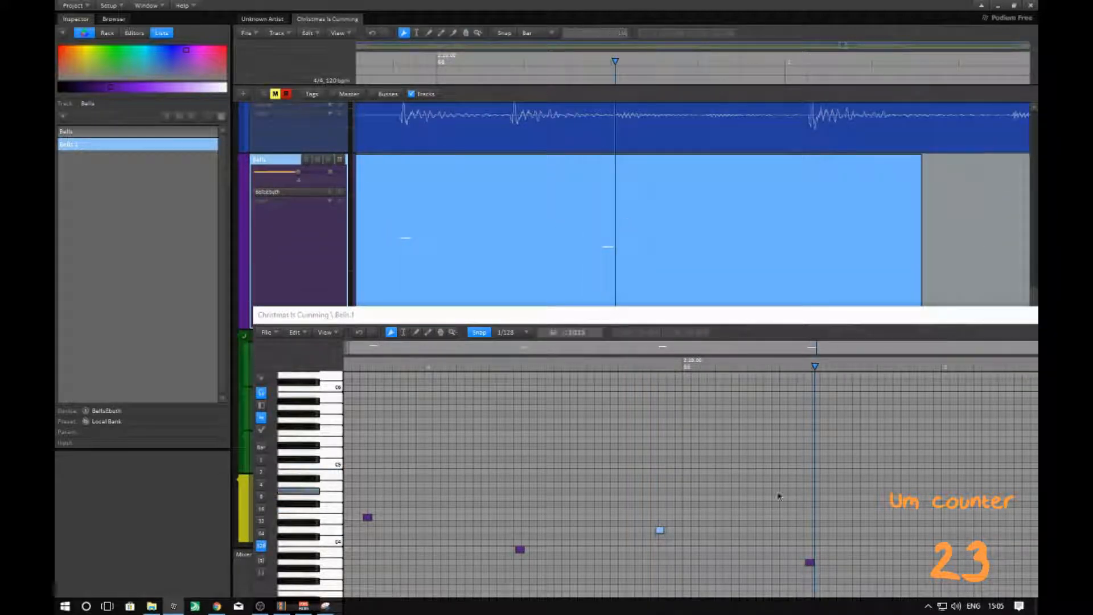
ctrl+scroll(811, 558, up, 6)
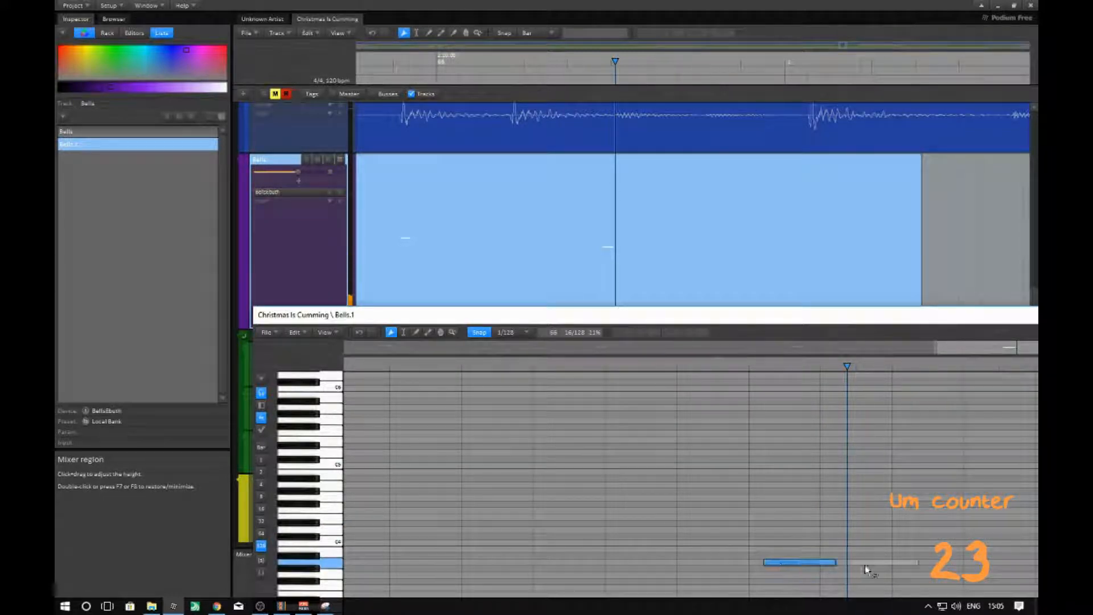
drag(866, 569, 864, 568)
ctrl+scroll(751, 535, down, 6)
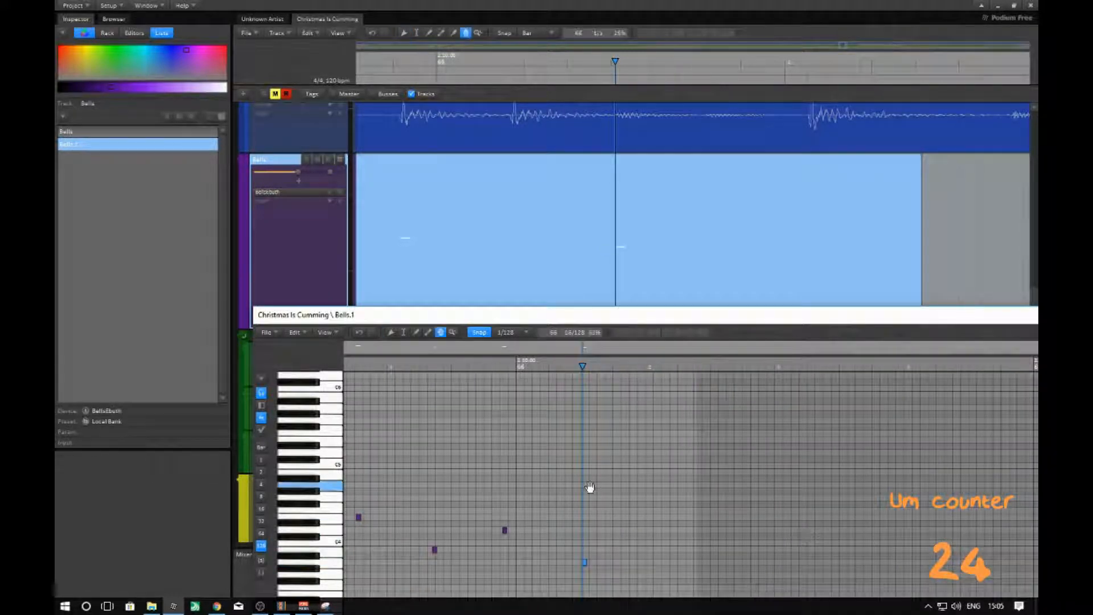
- Play back the second clip's four aligned bell notes and close the note editor
scroll(769, 451, down, 2)
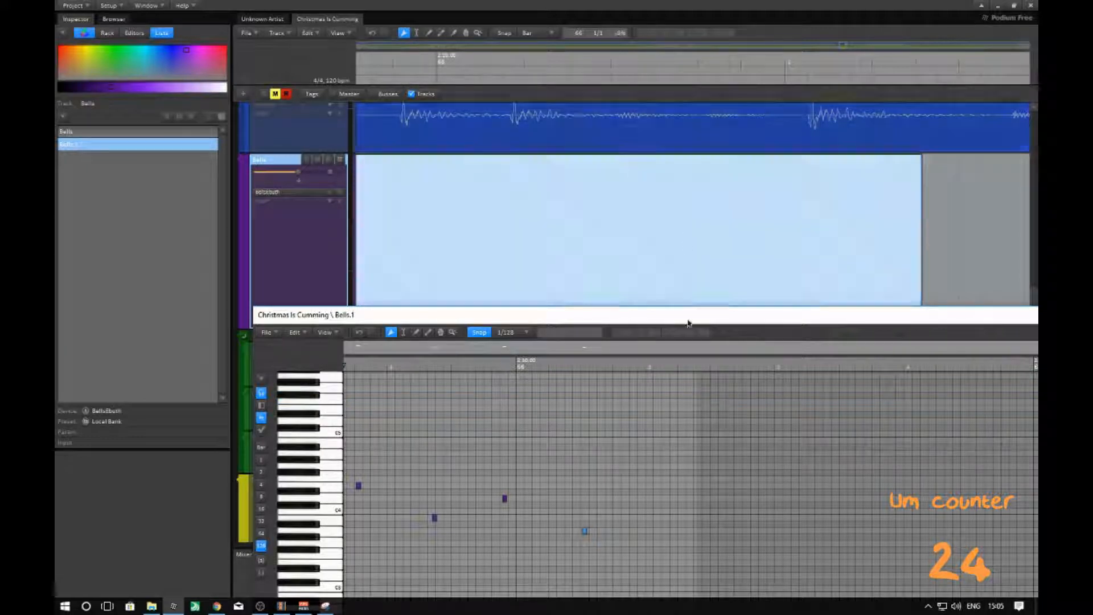
key(space)
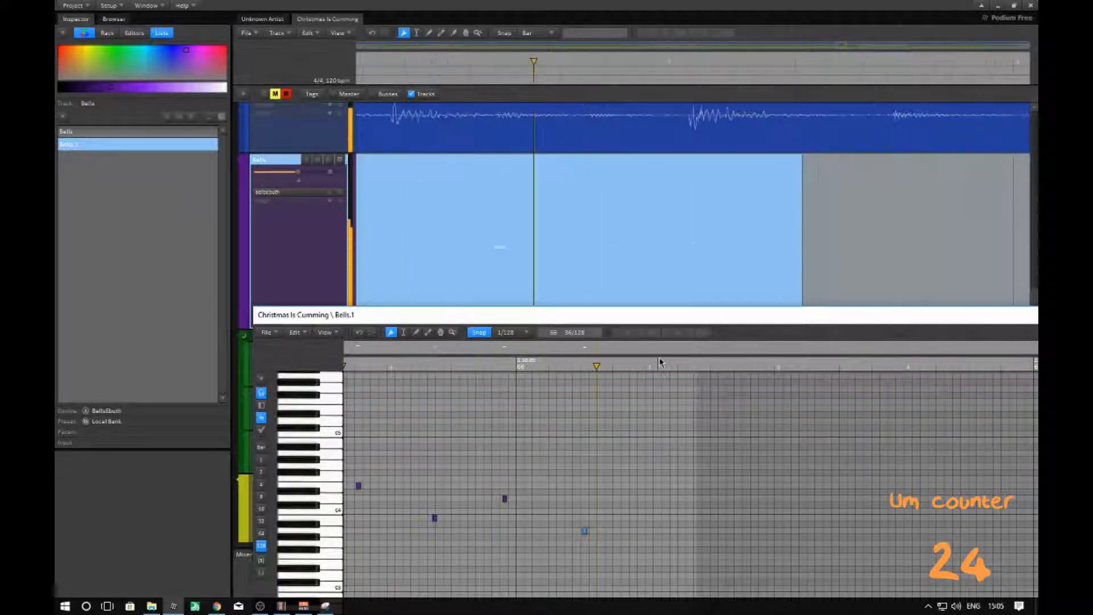
drag(671, 315, 557, 288)
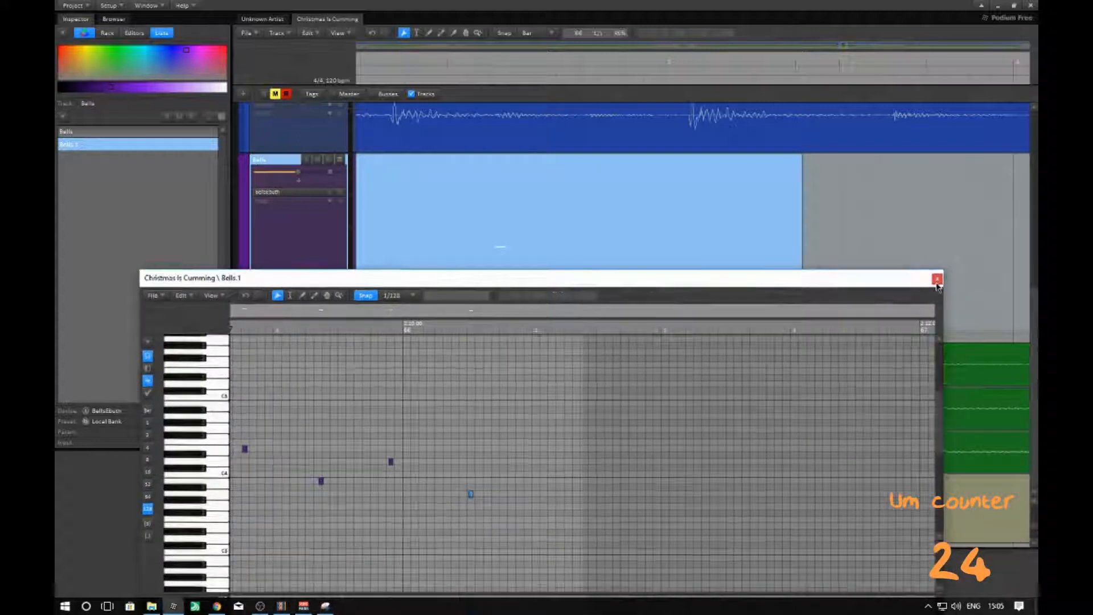
click(935, 282)
- Draw a new empty Bells clip just after the second one, from about the middle of bar 66 to the middle of bar 67
scroll(538, 320, down, 5)
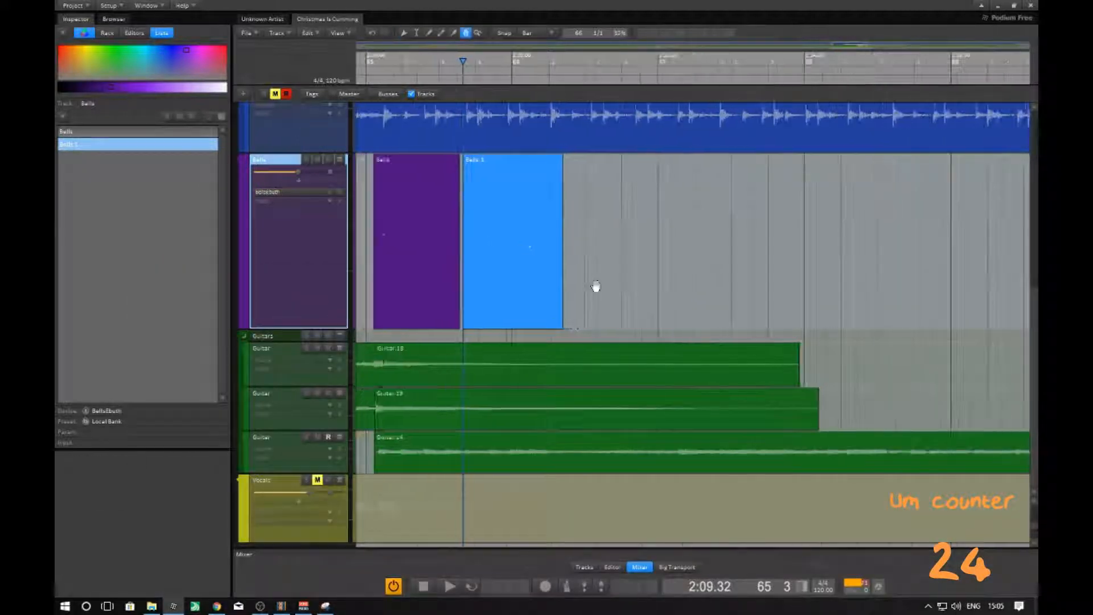
middle_drag(593, 285, 659, 329)
scroll(659, 329, down, 2)
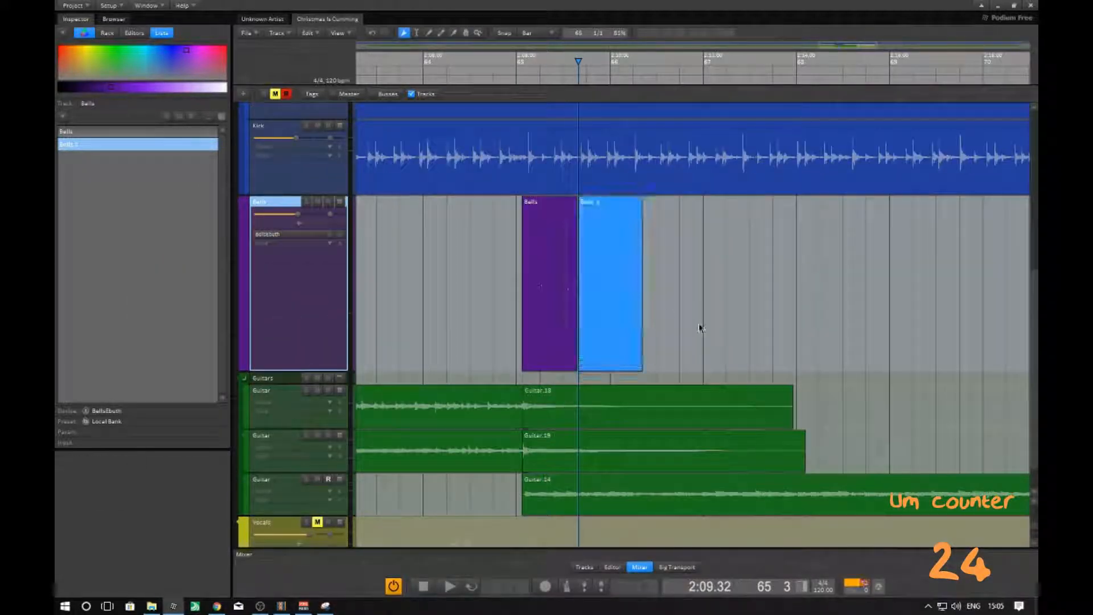
drag(647, 361, 738, 365)
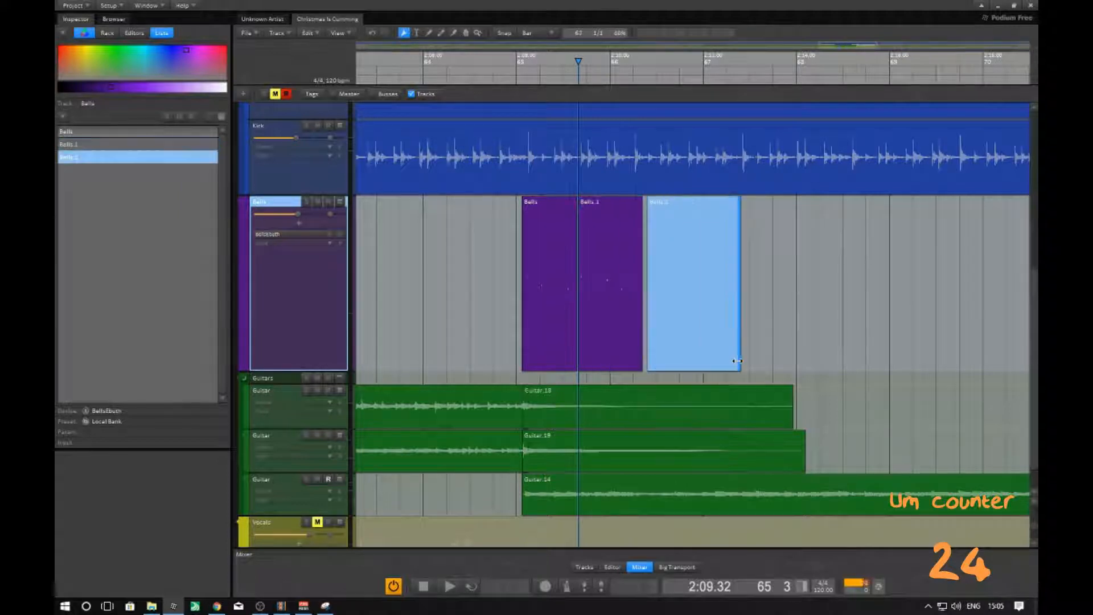
- Open the third Bells clip for note editing and play the song back around bar 66
double_click(686, 325)
click(654, 220)
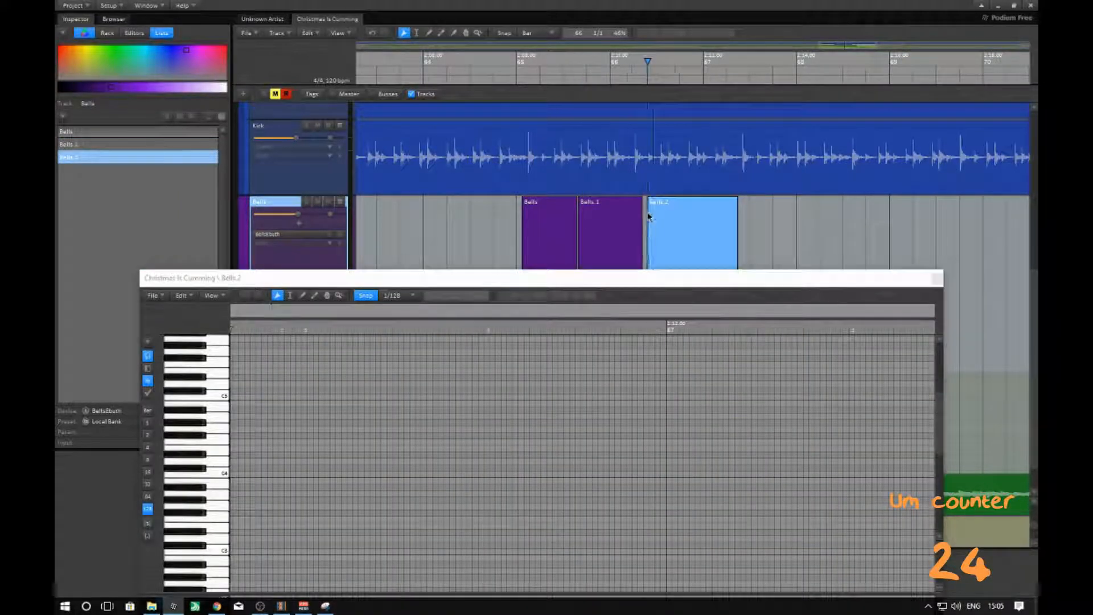
scroll(646, 215, up, 5)
scroll(627, 226, up, 2)
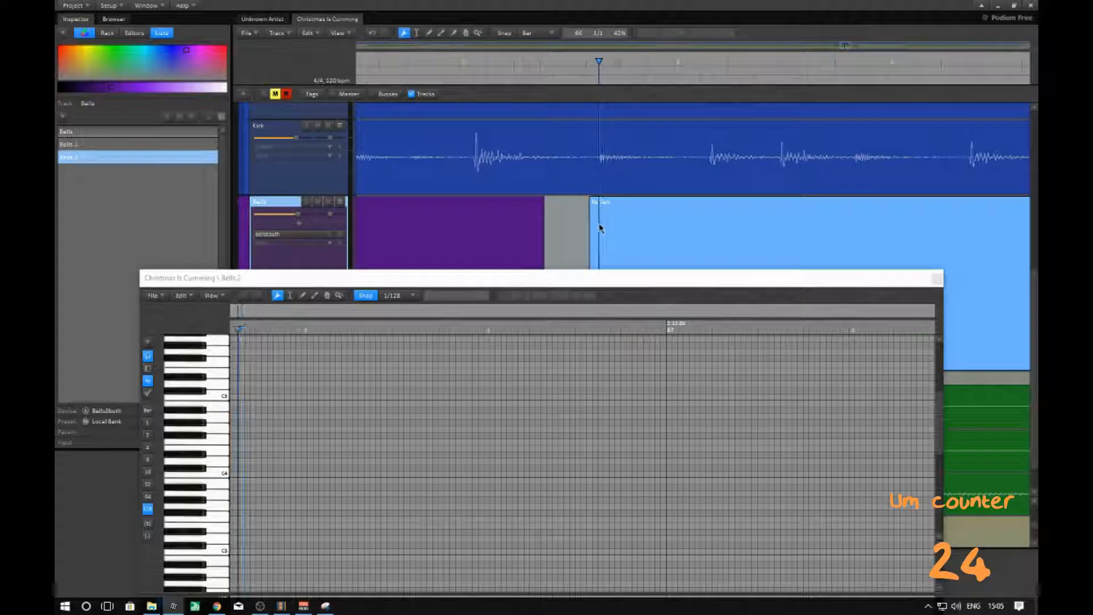
key(space)
scroll(601, 230, down, 5)
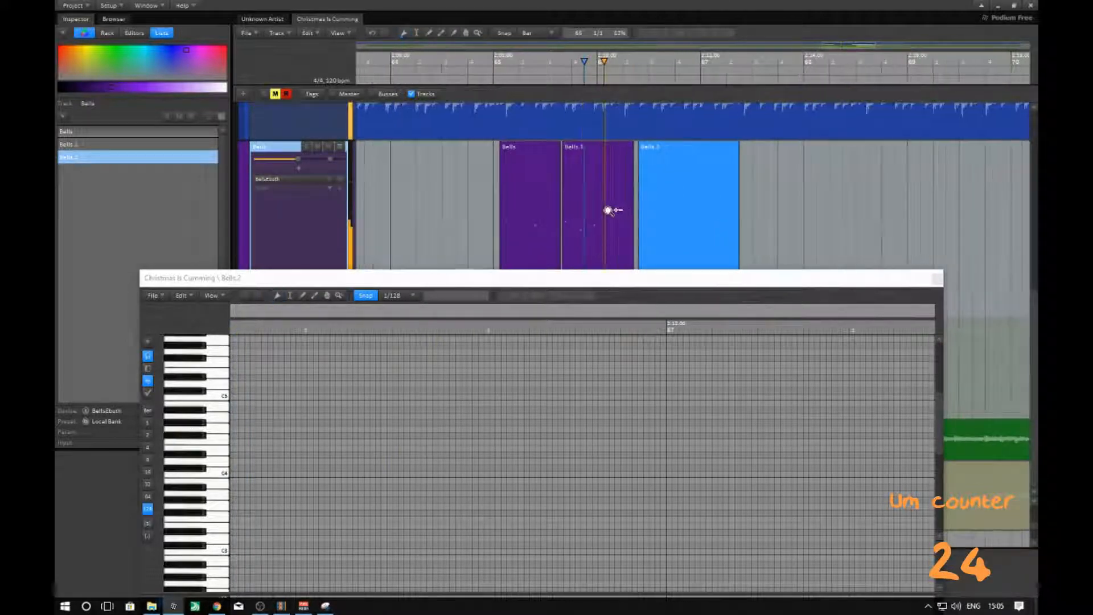
scroll(594, 218, up, 3)
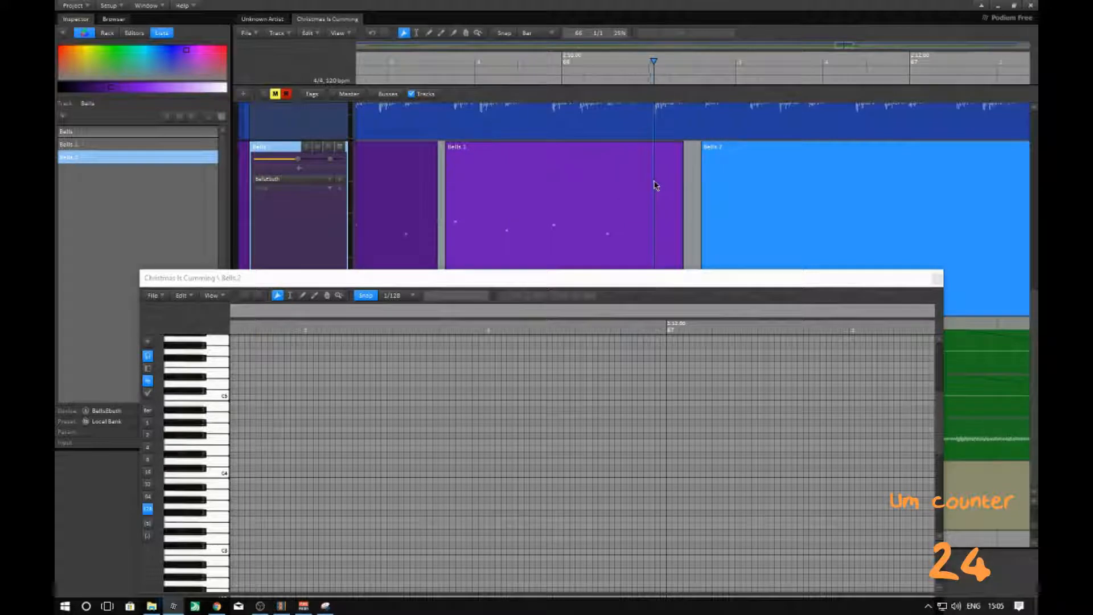
- Place the playhead on the loud kick hit just after beat 2 of bar 66, at 2:10.53
scroll(661, 235, down, 2)
click(647, 225)
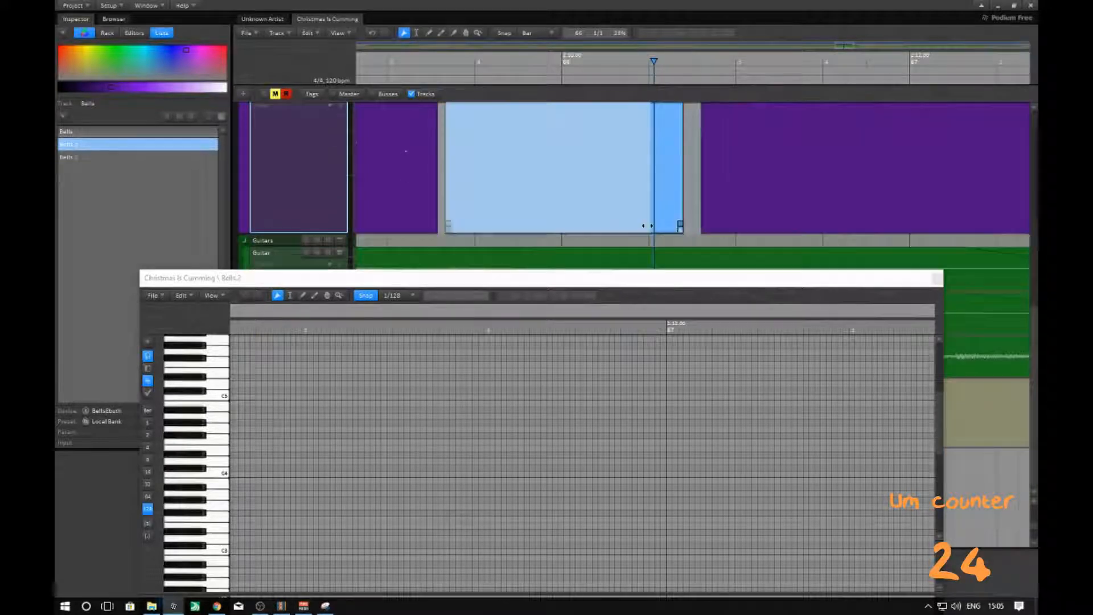
drag(648, 226, 611, 225)
drag(734, 220, 655, 215)
scroll(656, 215, up, 2)
ctrl+scroll(658, 214, up, 3)
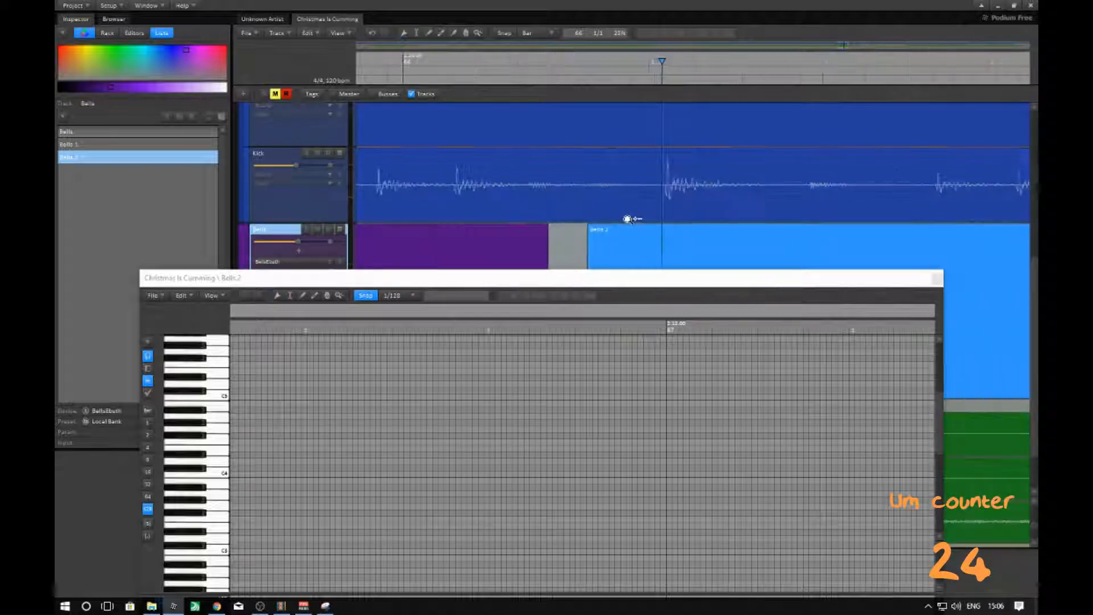
click(674, 212)
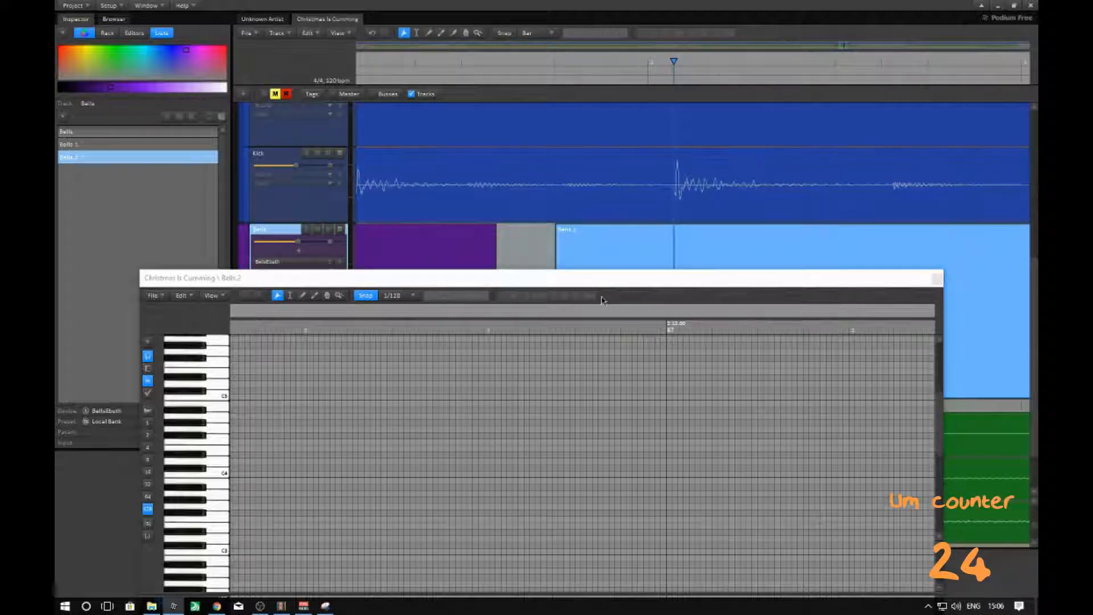
- Paste the four-note bell pattern at the start of the third clip, play it back and close the note editor
drag(592, 279, 654, 185)
ctrl+scroll(559, 364, down, 3)
ctrl+scroll(559, 363, down, 2)
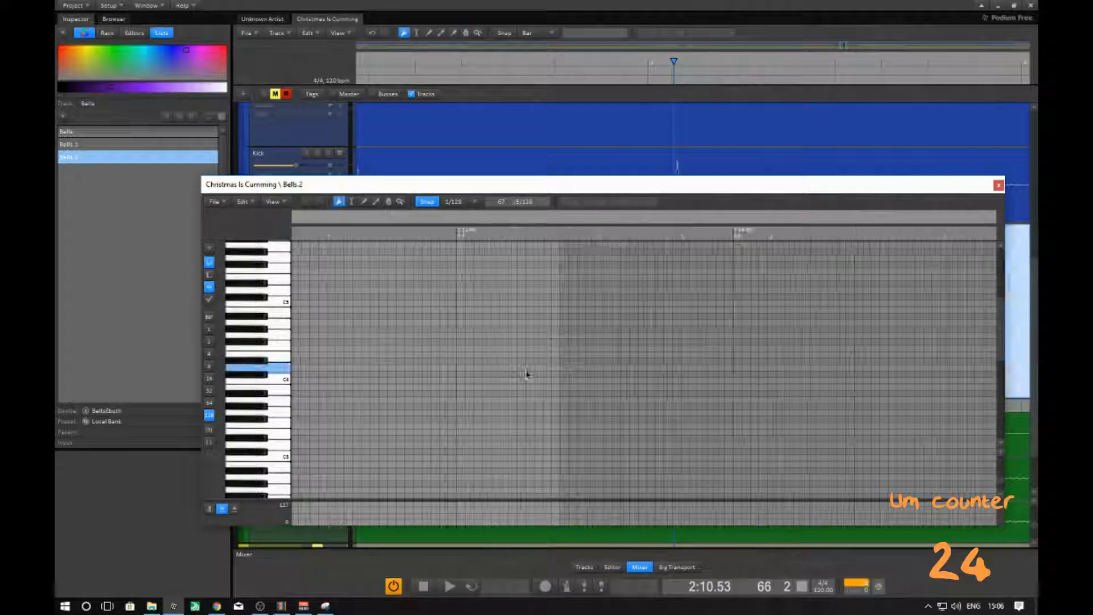
middle_drag(527, 373, 734, 367)
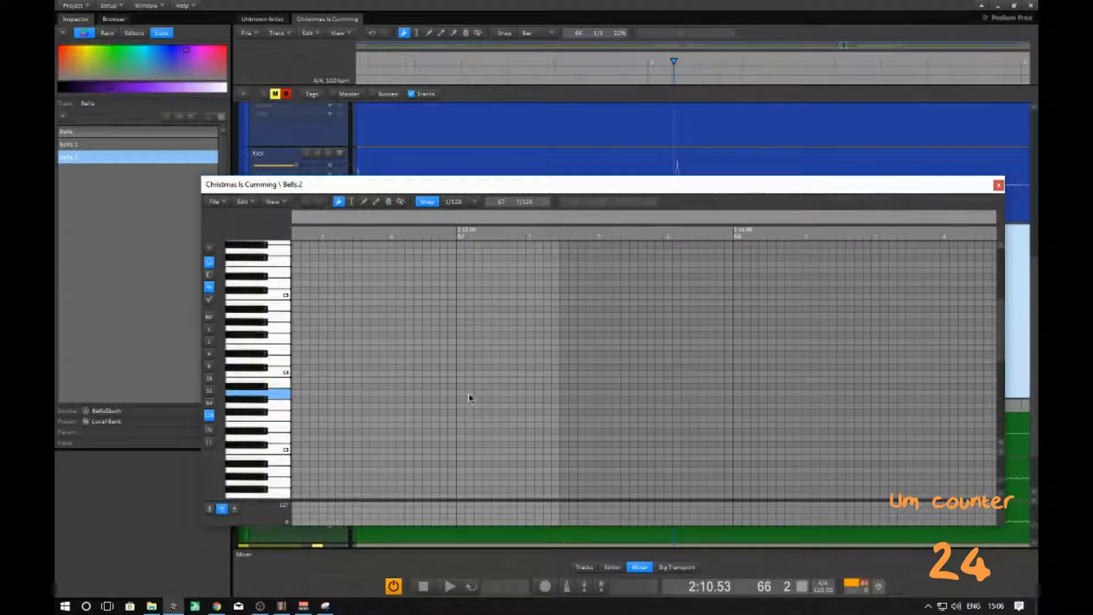
middle_drag(332, 391, 549, 410)
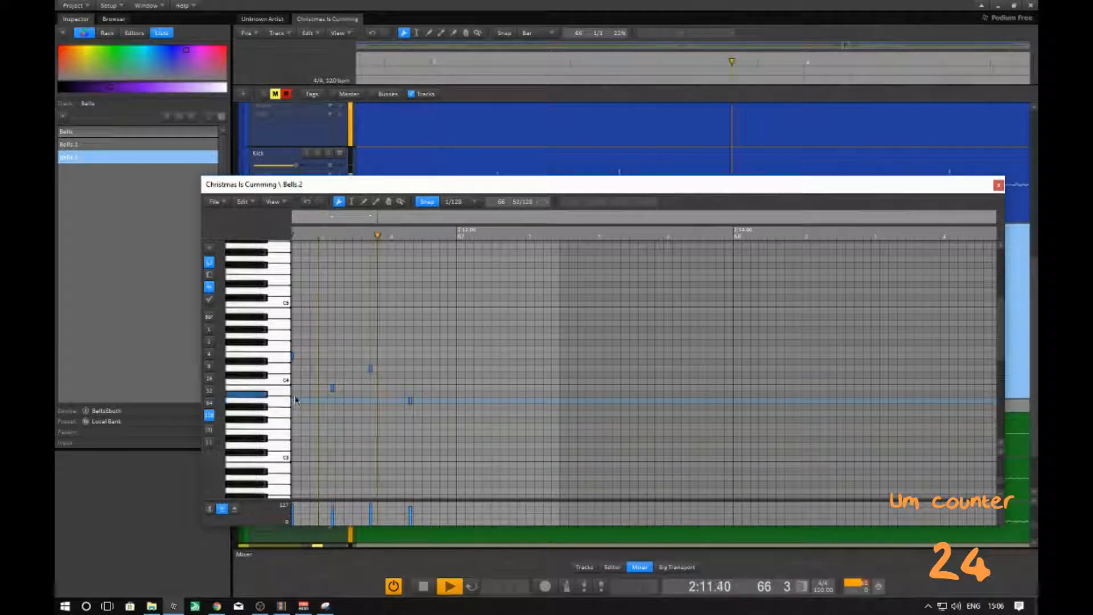
key(space)
click(998, 185)
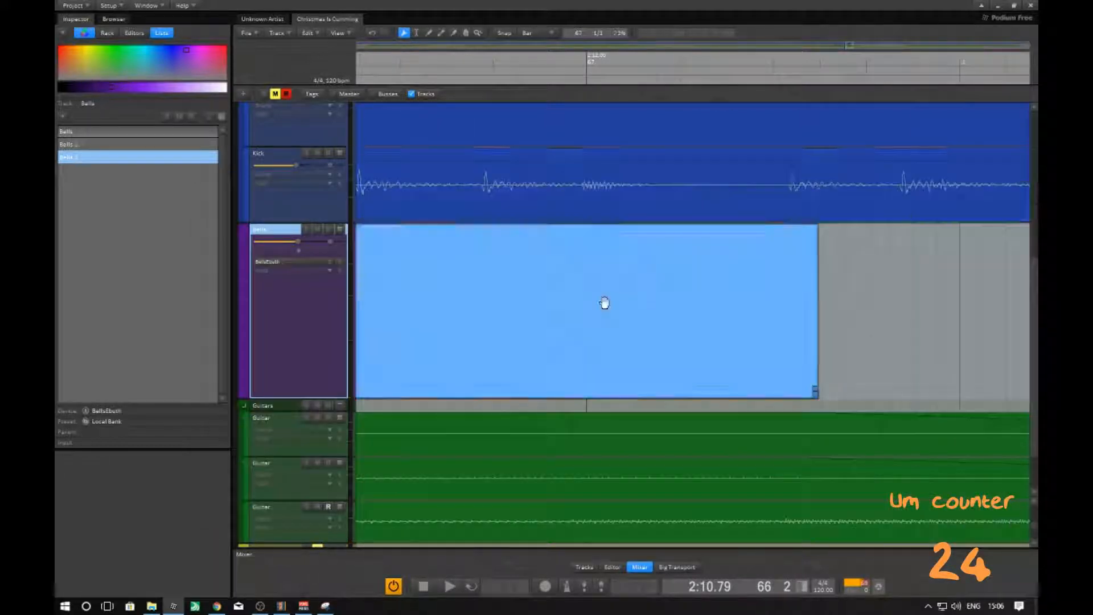
- Play into the third clip, then move the clip so it starts exactly on the loud kick hit at 2:10.53
middle_drag(602, 302, 1012, 302)
middle_drag(563, 334, 979, 308)
ctrl+scroll(556, 338, down, 1)
ctrl+scroll(557, 337, down, 3)
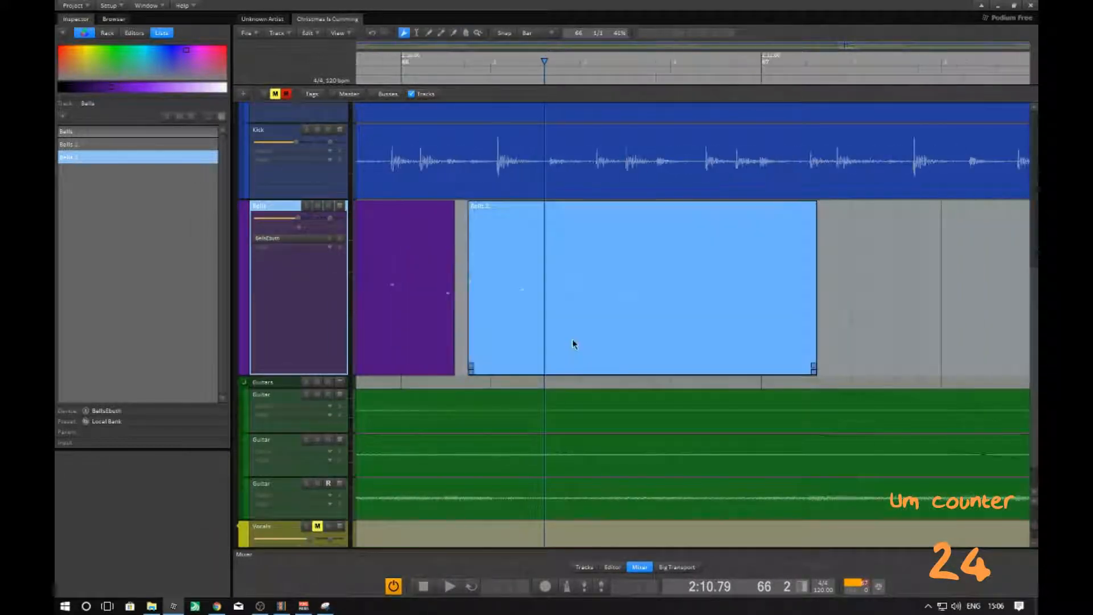
middle_drag(534, 328, 583, 332)
middle_click(488, 331)
key(space)
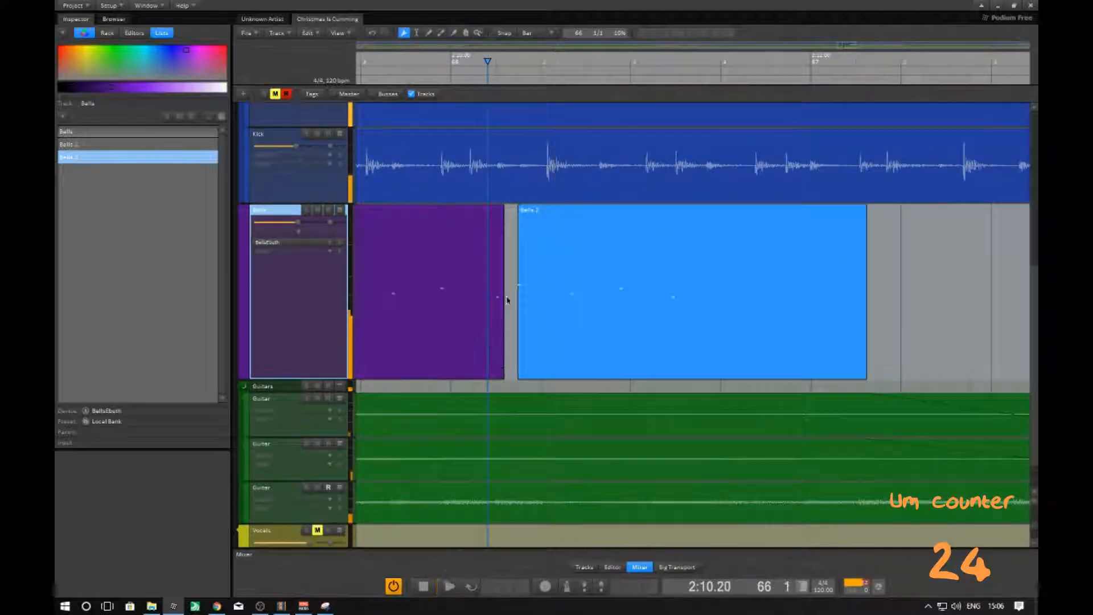
click(538, 233)
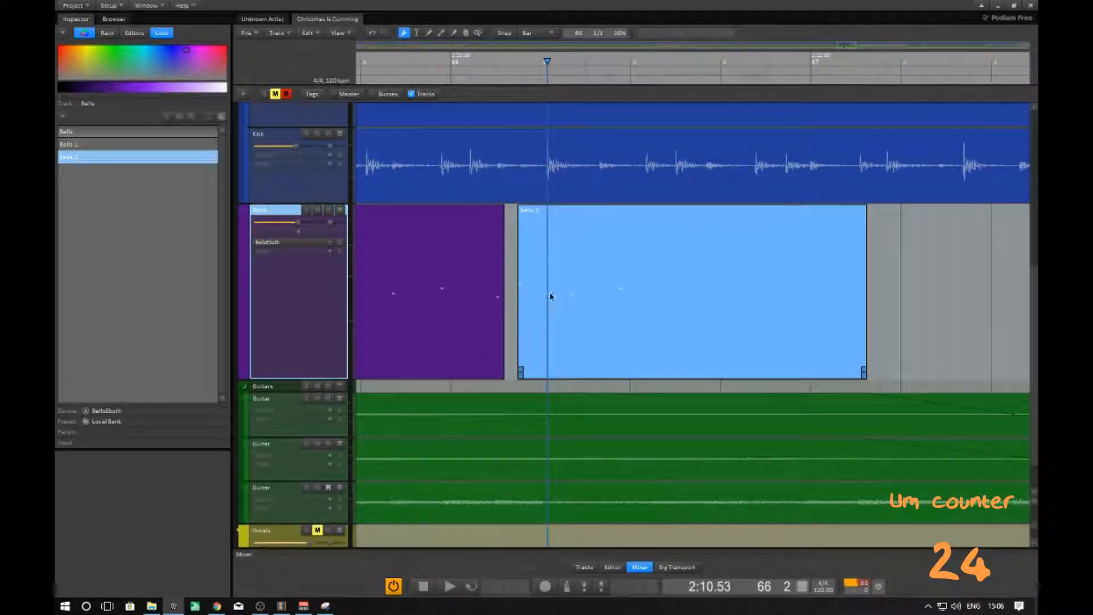
drag(551, 296, 579, 302)
ctrl+scroll(547, 311, up, 3)
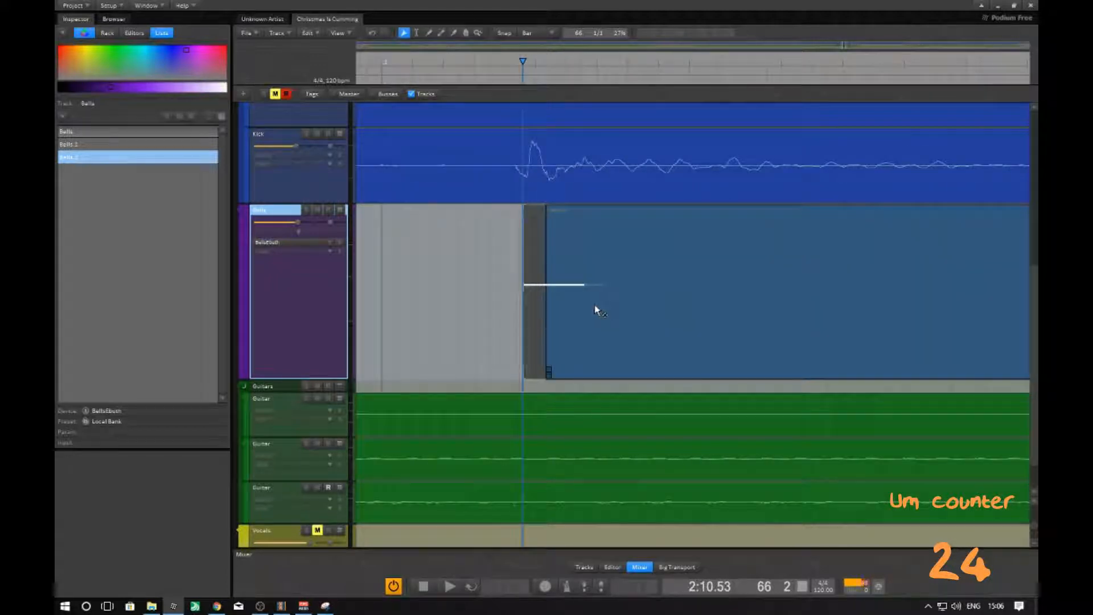
ctrl+scroll(597, 313, down, 3)
middle_drag(634, 319, 466, 321)
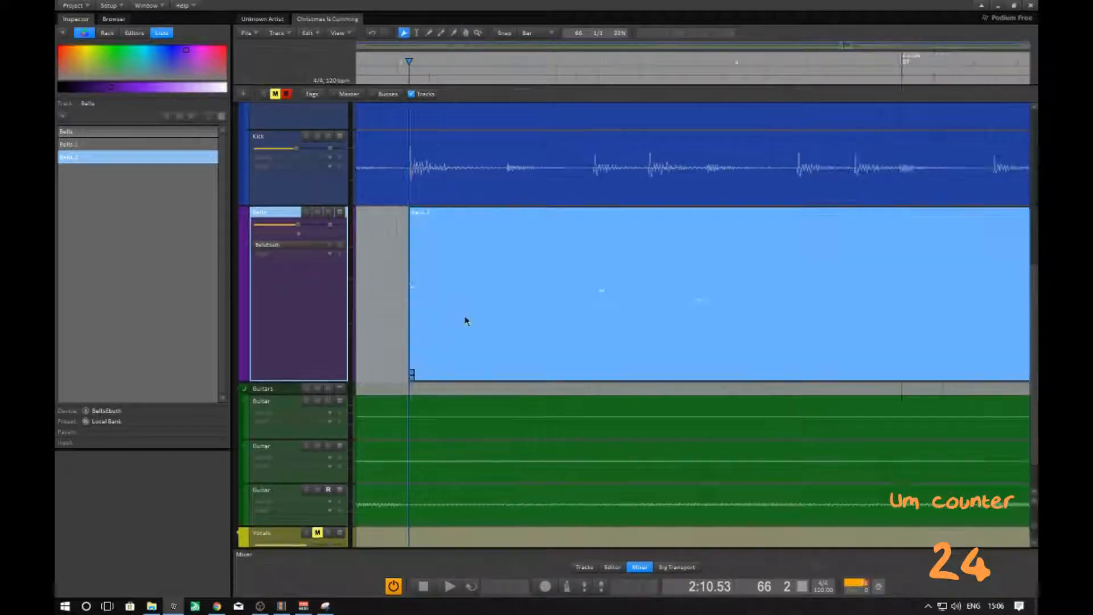
- Open the third clip's notes and place the playhead on the soft drum hit before beat 3 to check the second note's start
double_click(507, 279)
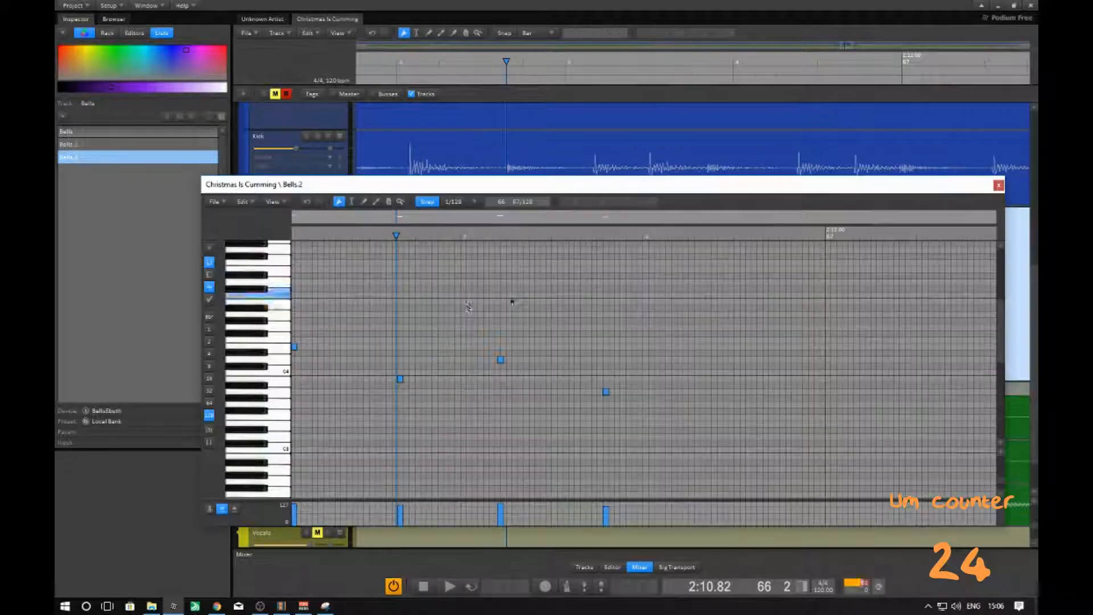
ctrl+scroll(411, 403, up, 5)
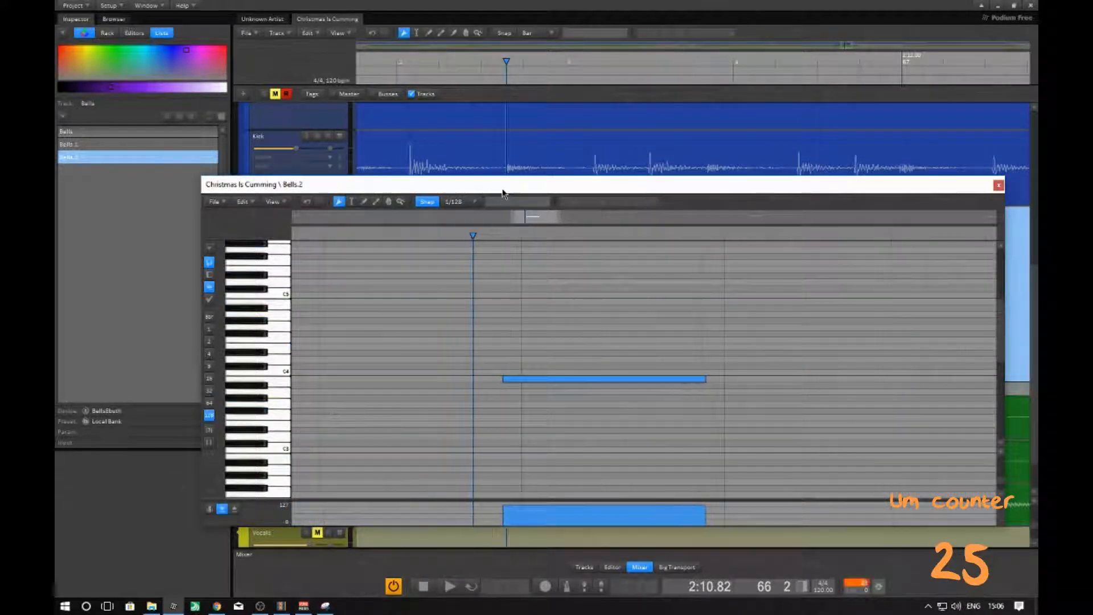
drag(511, 183, 528, 252)
ctrl+scroll(488, 214, up, 4)
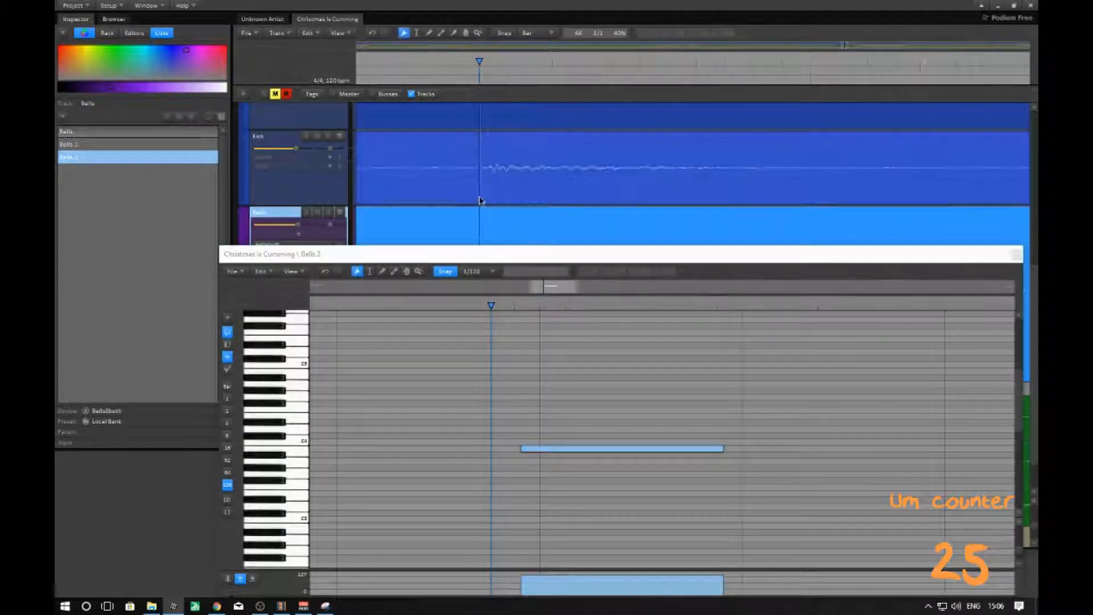
ctrl+scroll(555, 224, down, 4)
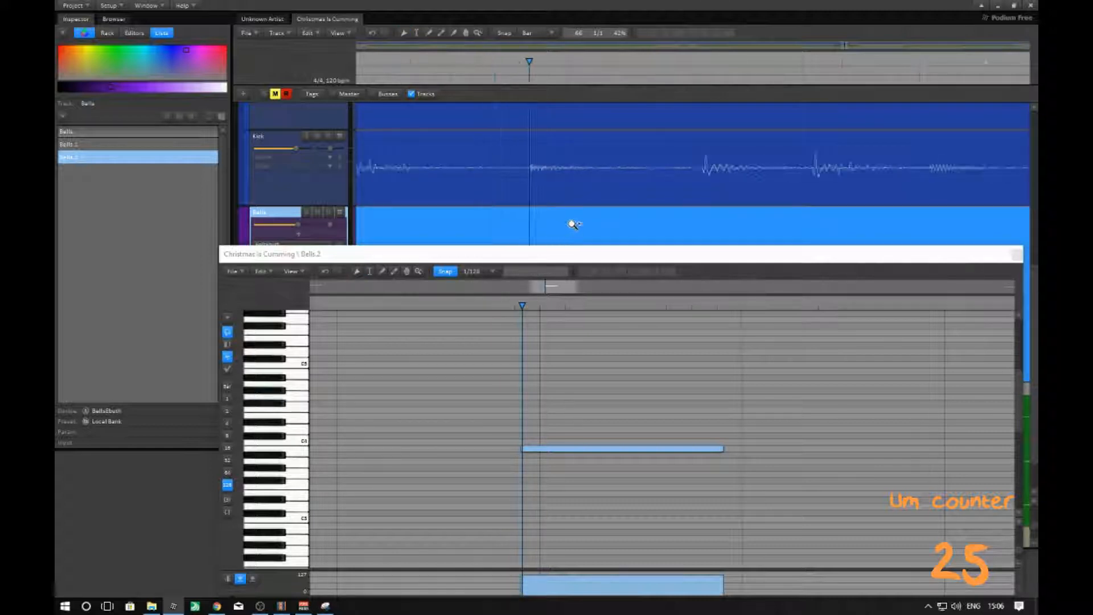
- Place the playhead on the kick hit just after beat 3 of bar 66 and move the third bell note to start there
middle_drag(568, 206, 420, 163)
ctrl+scroll(449, 170, down, 3)
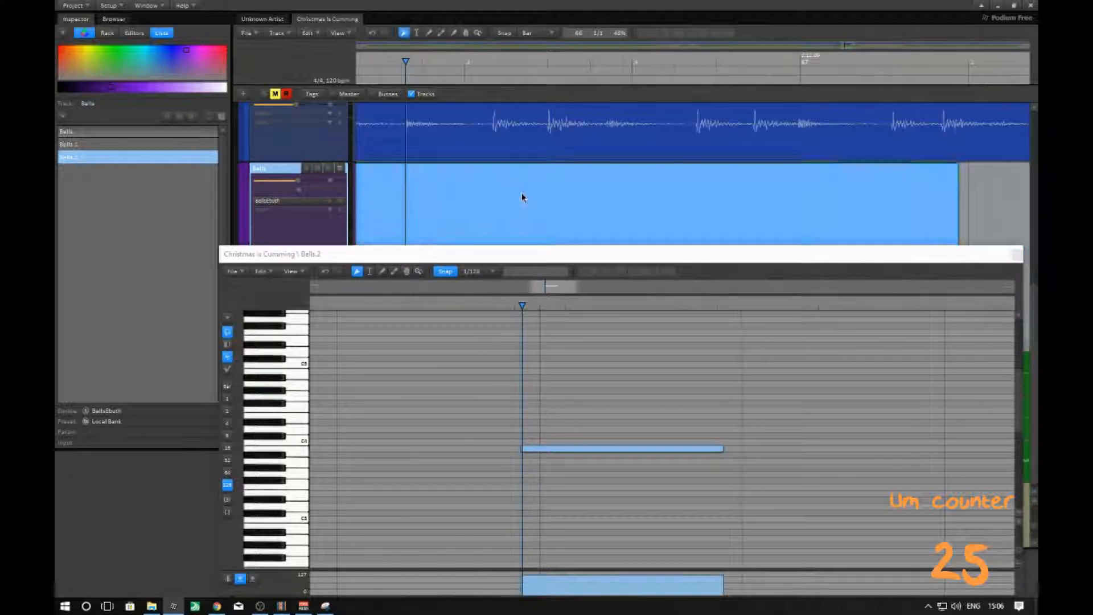
ctrl+scroll(562, 187, down, 3)
mouse_move(564, 182)
middle_down()
mouse_move(547, 170)
mouse_move(569, 184)
middle_up()
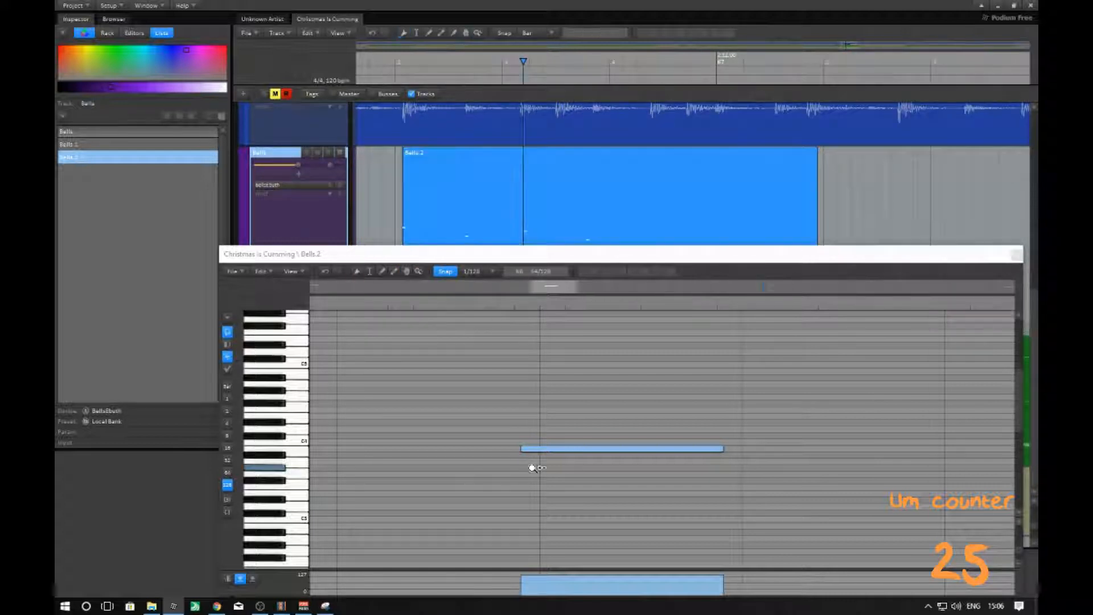
ctrl+scroll(538, 463, down, 5)
middle_drag(619, 409, 568, 439)
ctrl+scroll(499, 165, up, 4)
drag(504, 161, 537, 215)
scroll(544, 188, up, 2)
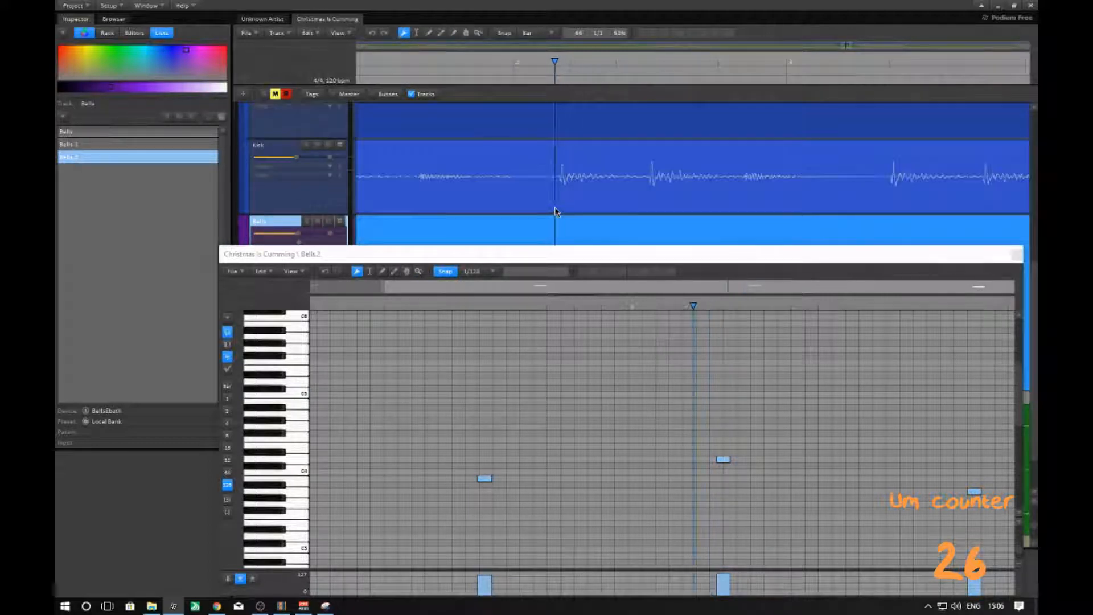
click(722, 458)
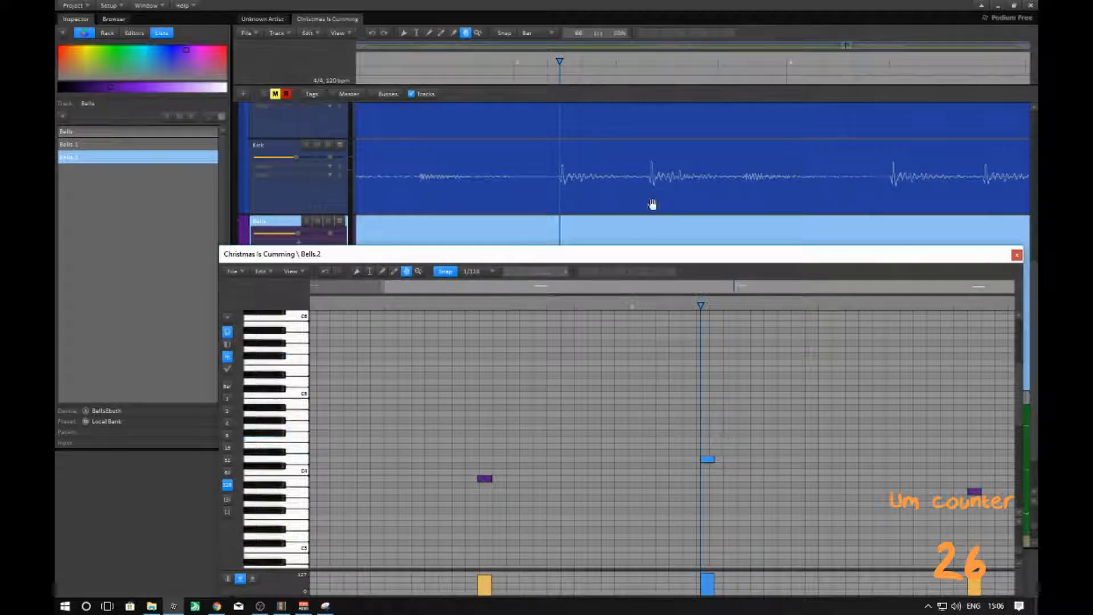
- Place the playhead on the soft drum hit before beat 4 of bar 66, move the fourth bell note there and close the note editor
drag(772, 216, 732, 212)
middle_drag(697, 206, 503, 215)
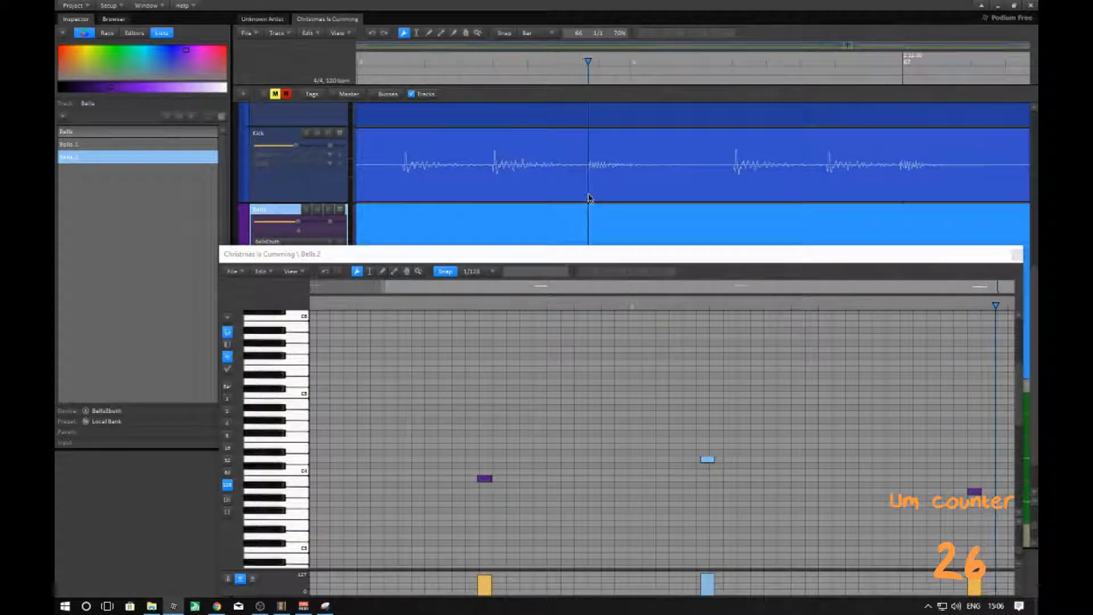
middle_drag(589, 199, 590, 236)
middle_drag(934, 444, 581, 363)
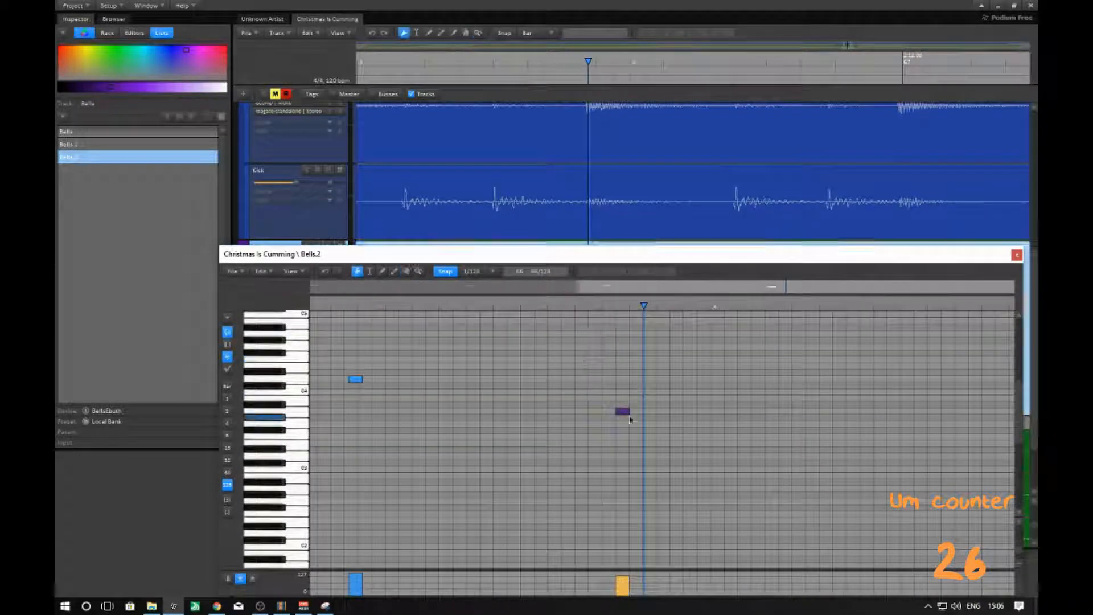
drag(644, 412, 648, 411)
scroll(649, 412, up, 5)
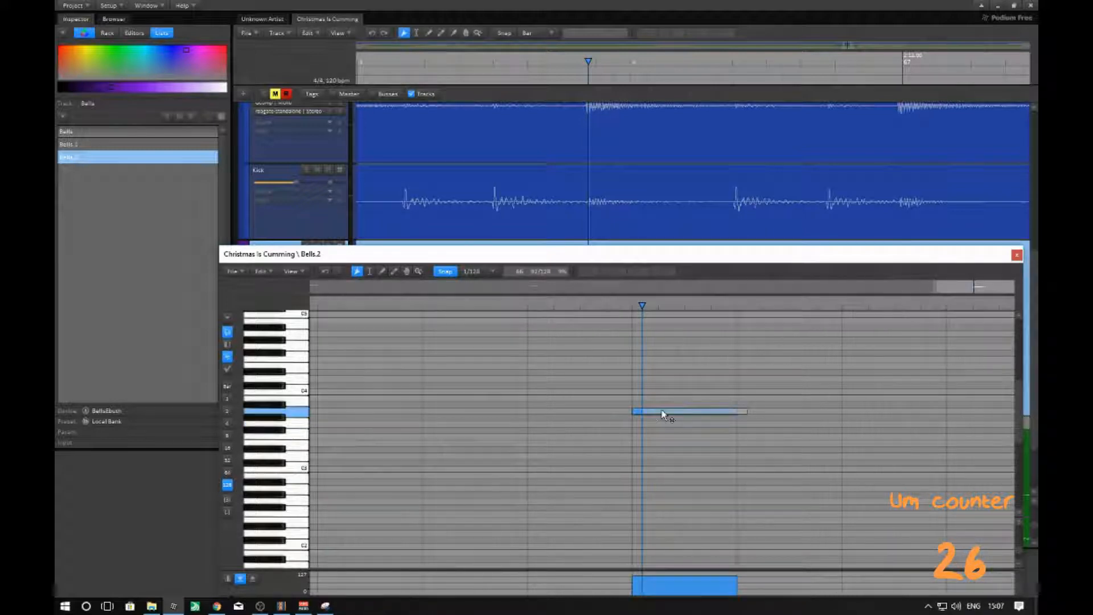
scroll(651, 454, down, 5)
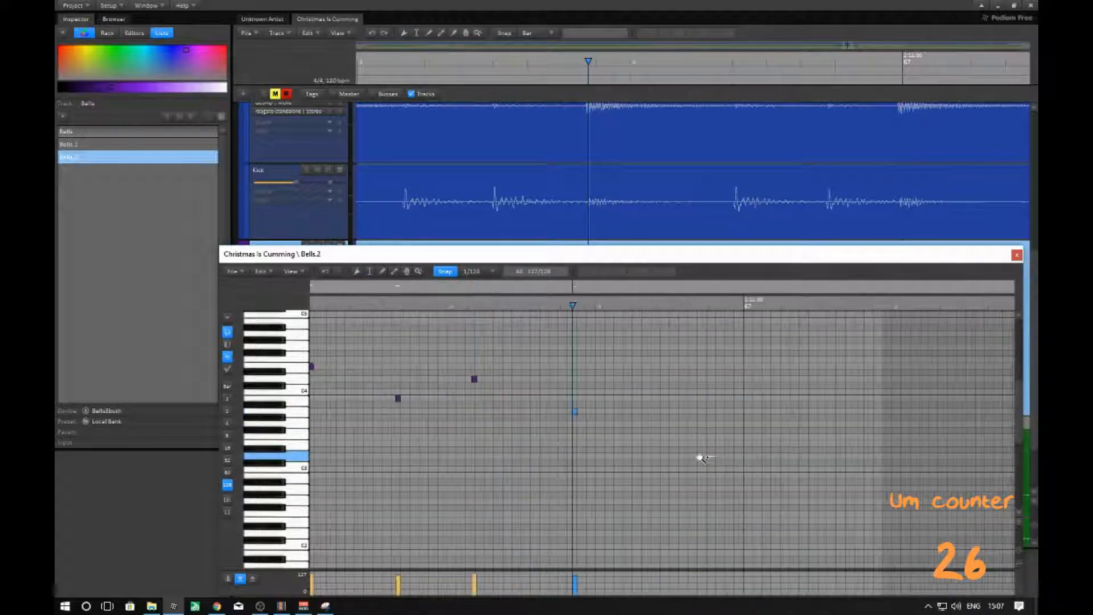
click(1017, 256)
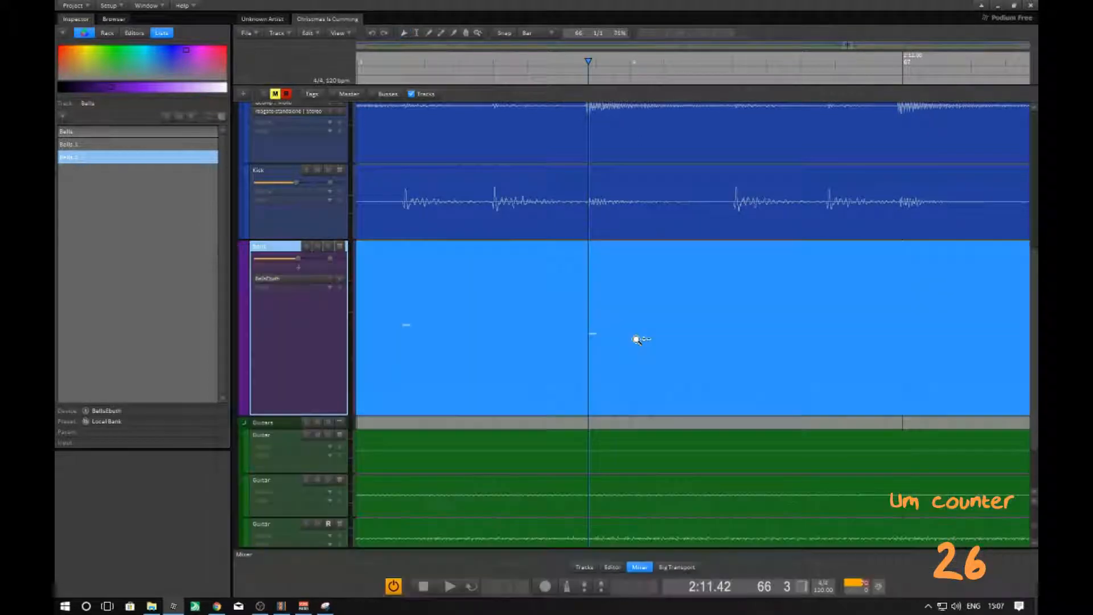
scroll(640, 340, down, 5)
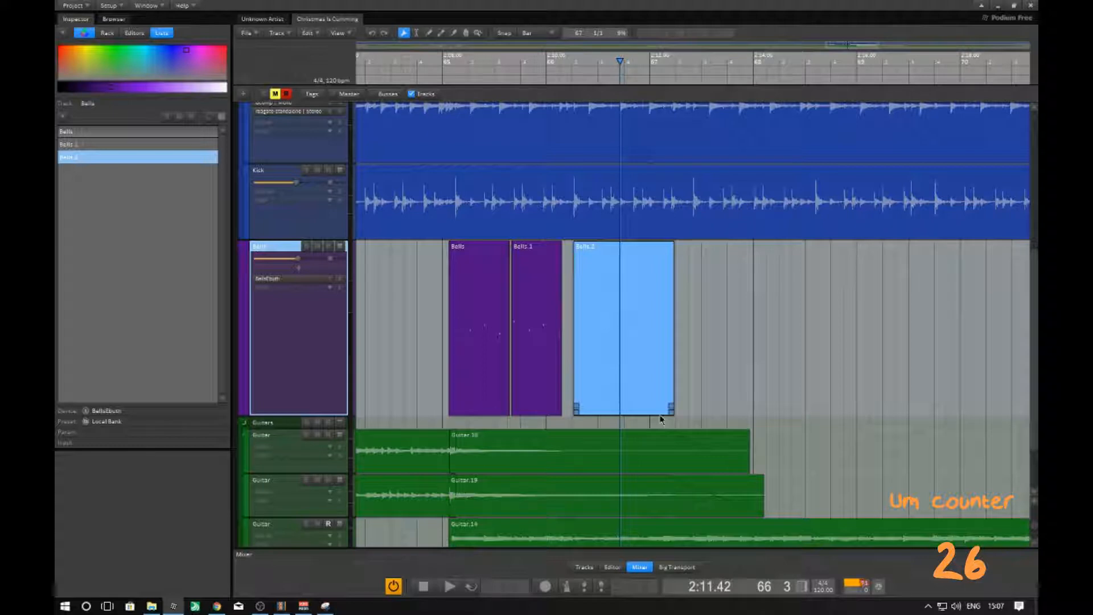
key(s)
key(Delete)
ctrl+scroll(619, 391, up, 1)
middle_drag(616, 391, 577, 394)
key(ctrl+z)
key(ctrl+z)
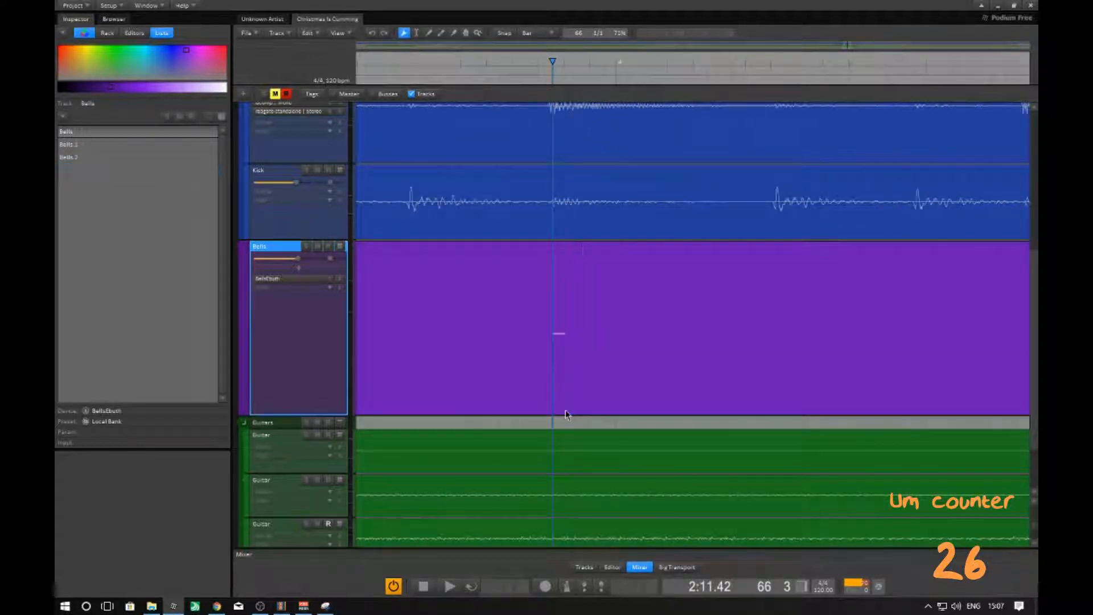
- Split the third clip just after its fourth bell note, at 2:11.48, and delete the empty remainder
click(604, 382)
key(s)
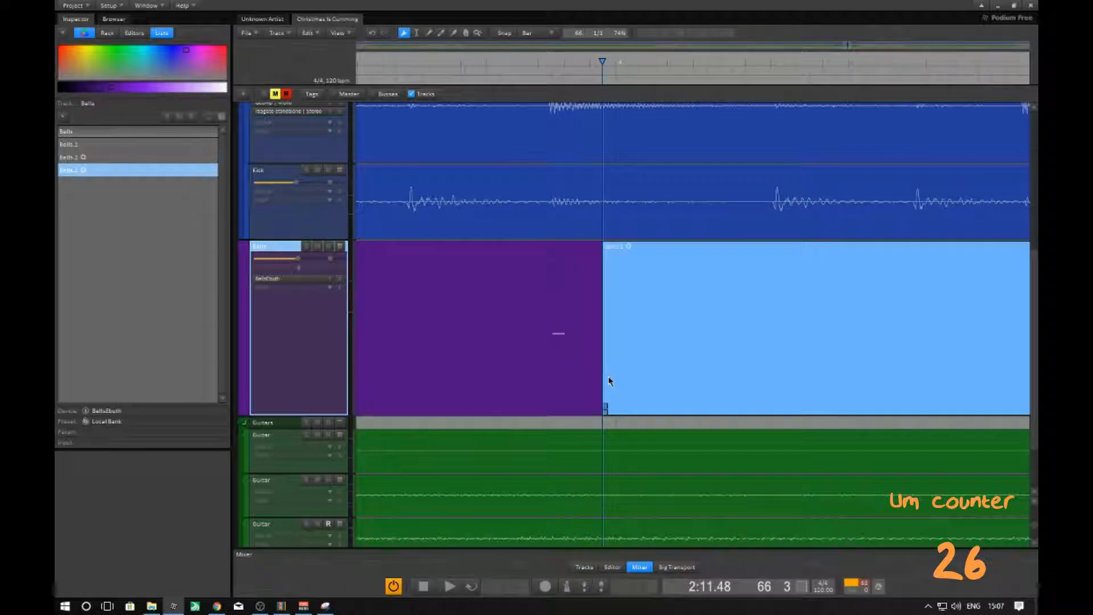
key(Delete)
- Play the song from bar 63 through all three bell clips and open the BellsEbuth instrument window
middle_drag(595, 371, 666, 378)
click(375, 381)
key(space)
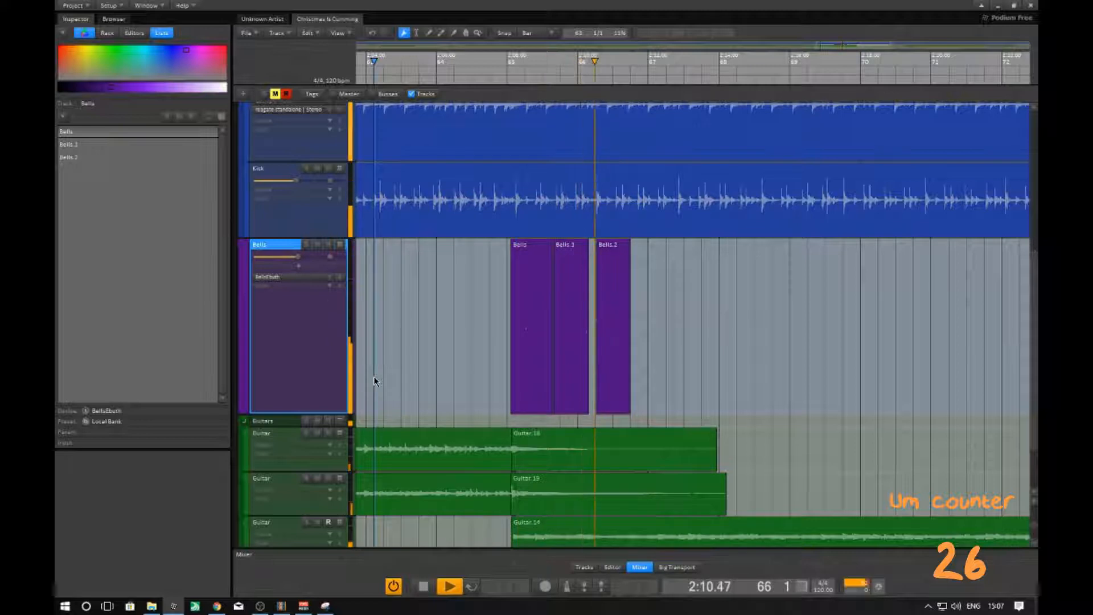
key(space)
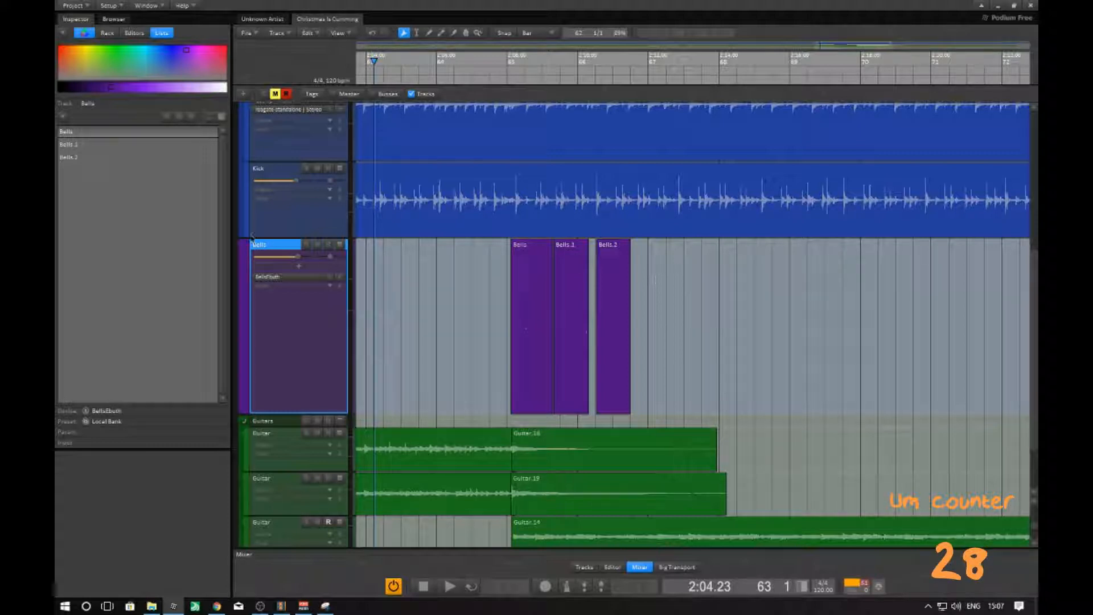
click(274, 279)
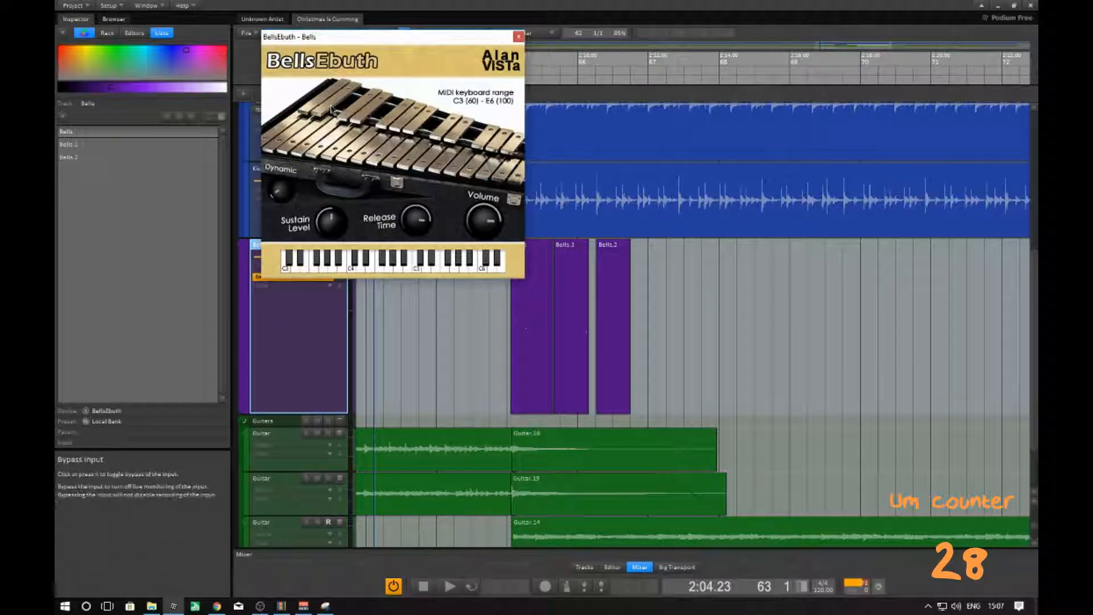
- Unassign BellsEbuth from the Bells track and assign the DSK Strings | Stereo instrument as its source
drag(335, 38, 522, 76)
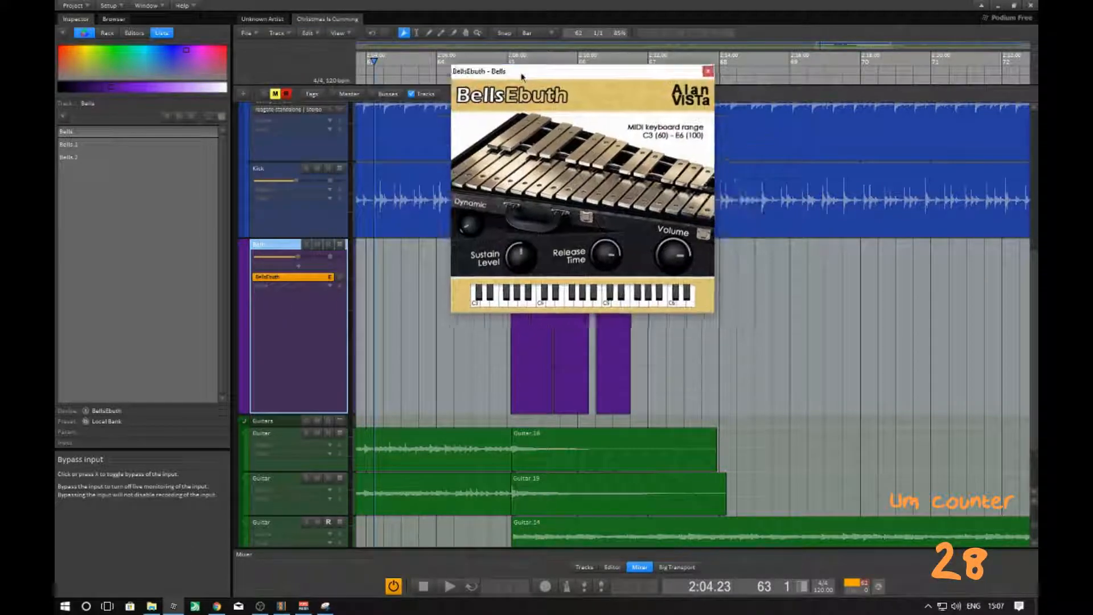
click(291, 279)
click(292, 279)
click(291, 279)
click(292, 279)
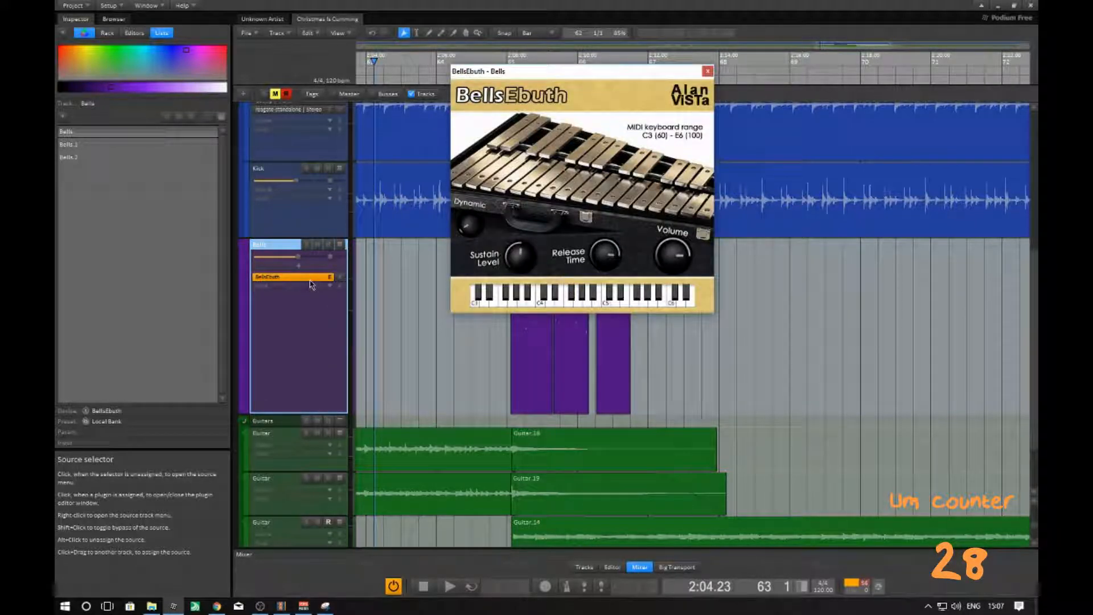
alt+click(309, 279)
click(309, 279)
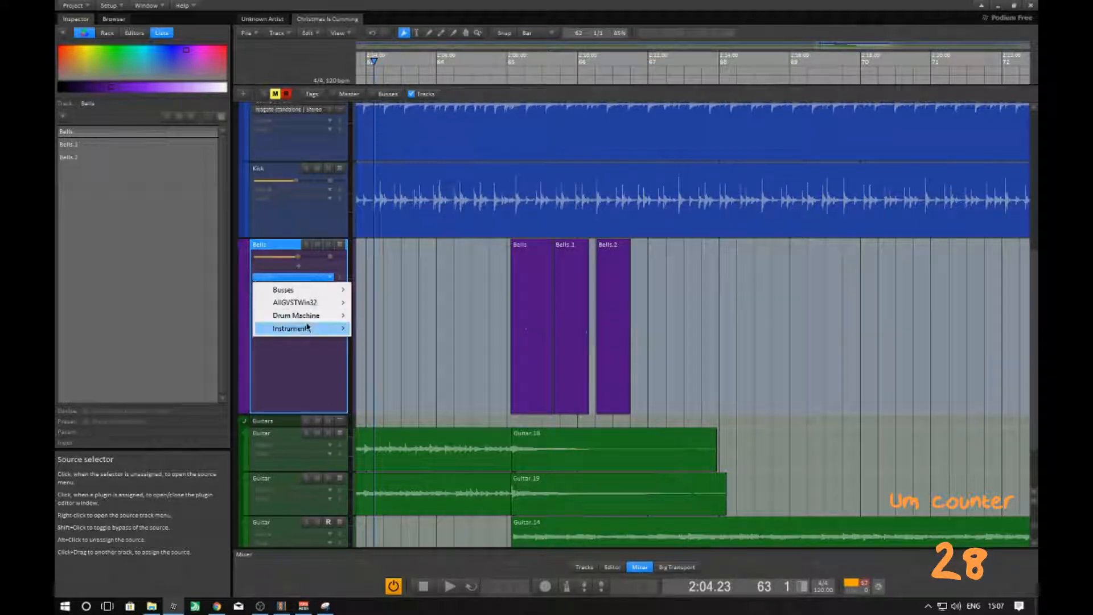
mouse_move(308, 331)
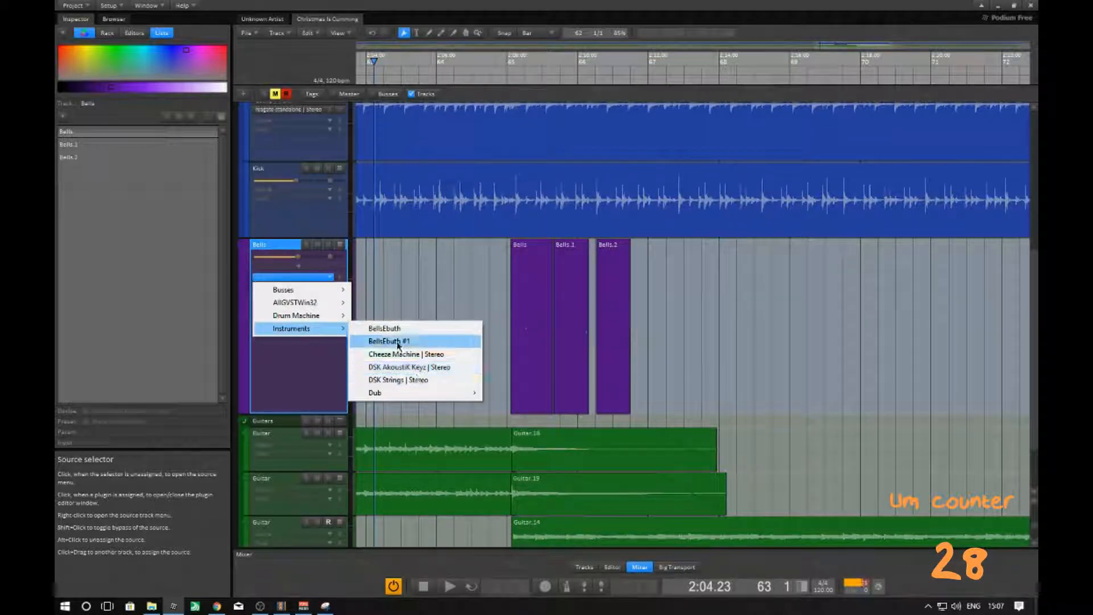
click(398, 381)
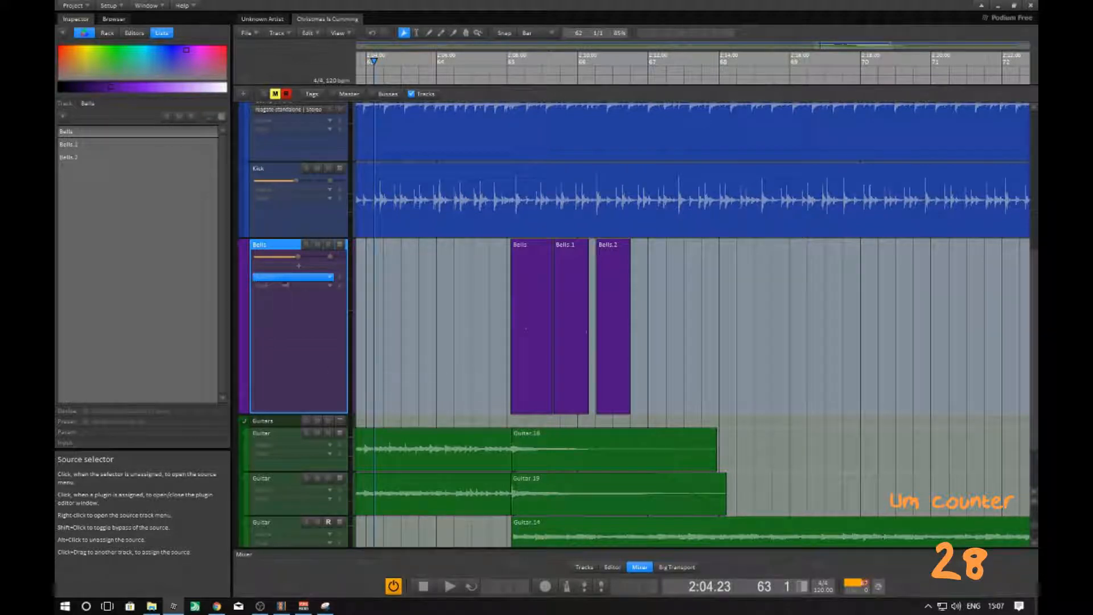
- Play the bell clips from just before bar 65, solo the Bells track during playback and stop
click(505, 300)
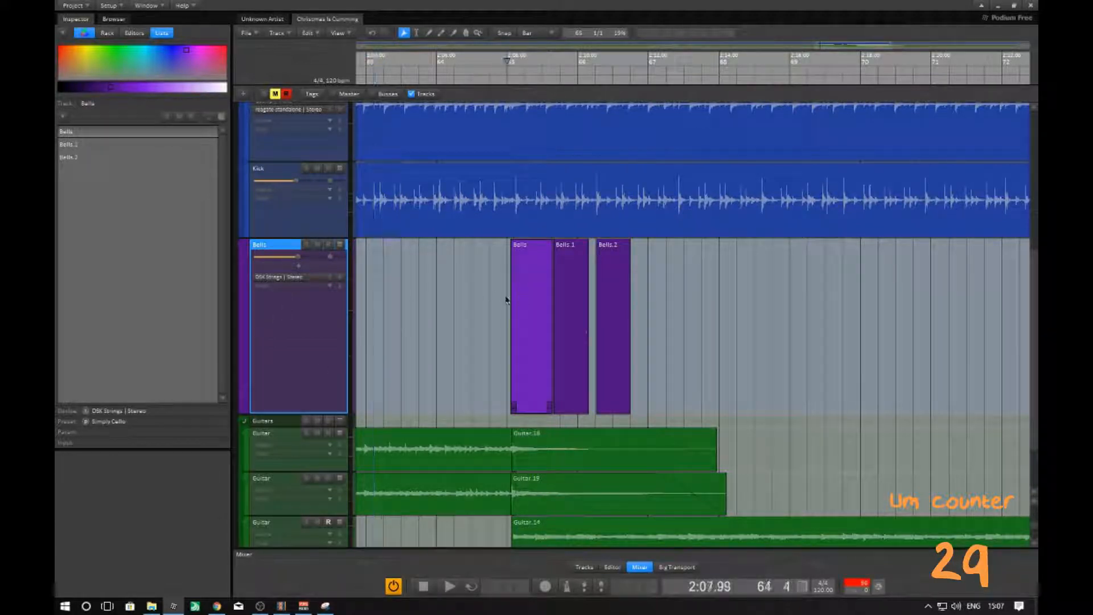
key(space)
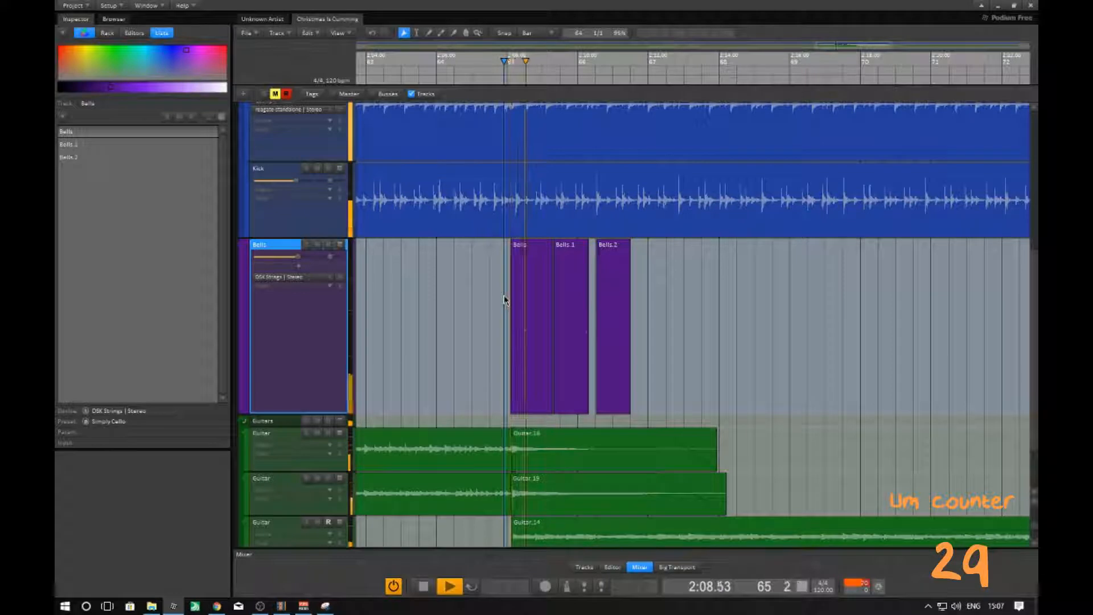
click(307, 245)
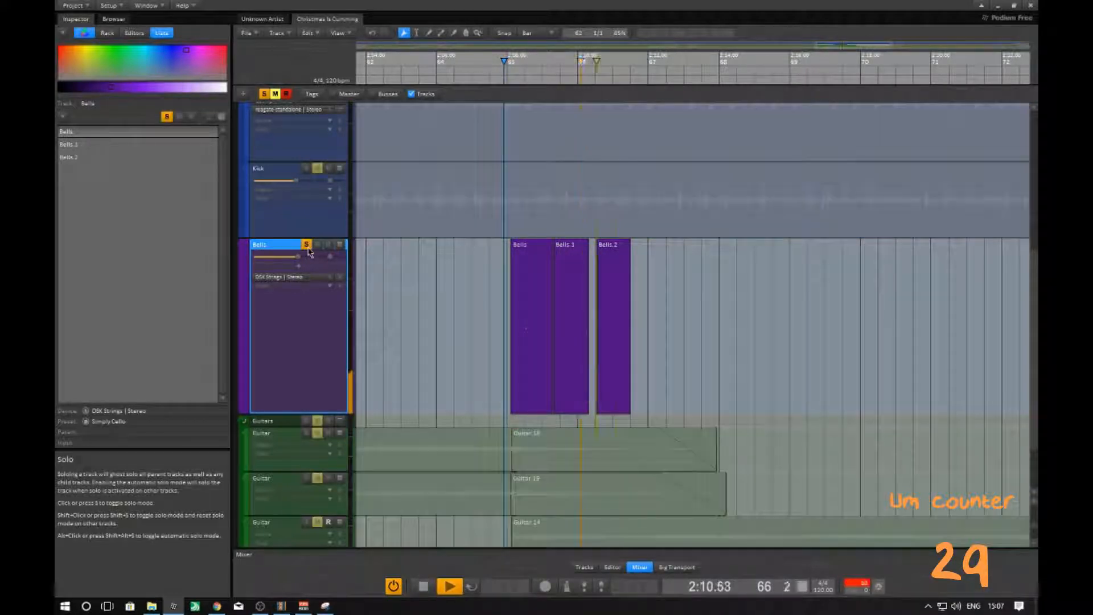
key(space)
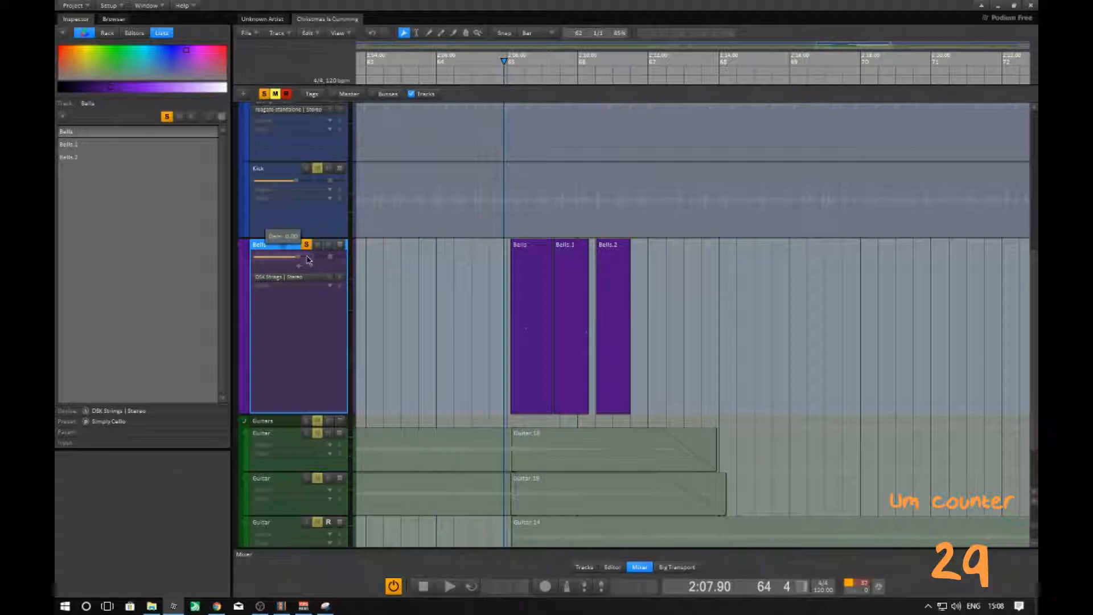
- View the DSK Strings instrument window, close it and unassign DSK Strings from the Bells track
click(306, 279)
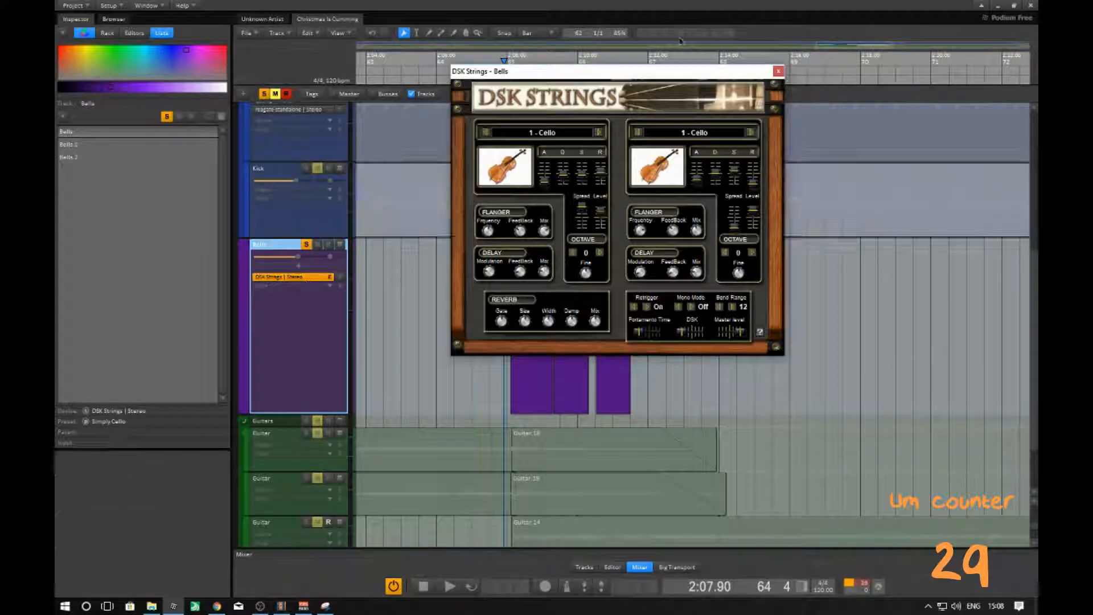
click(302, 277)
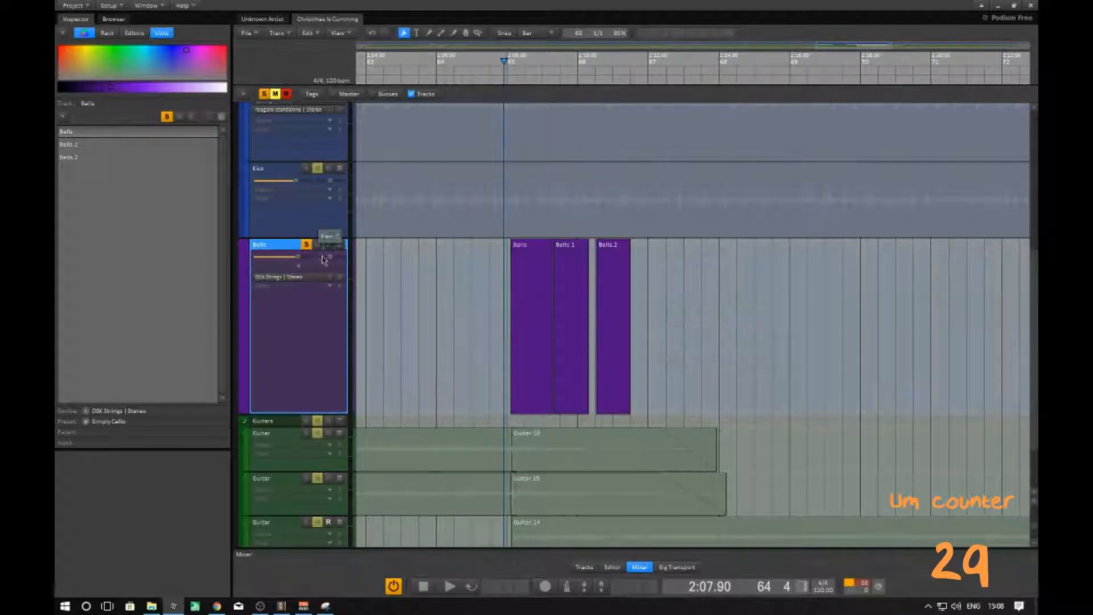
alt+click(292, 277)
- Examine the instrument and drum machine plugins available as sources for the Bells track
click(292, 279)
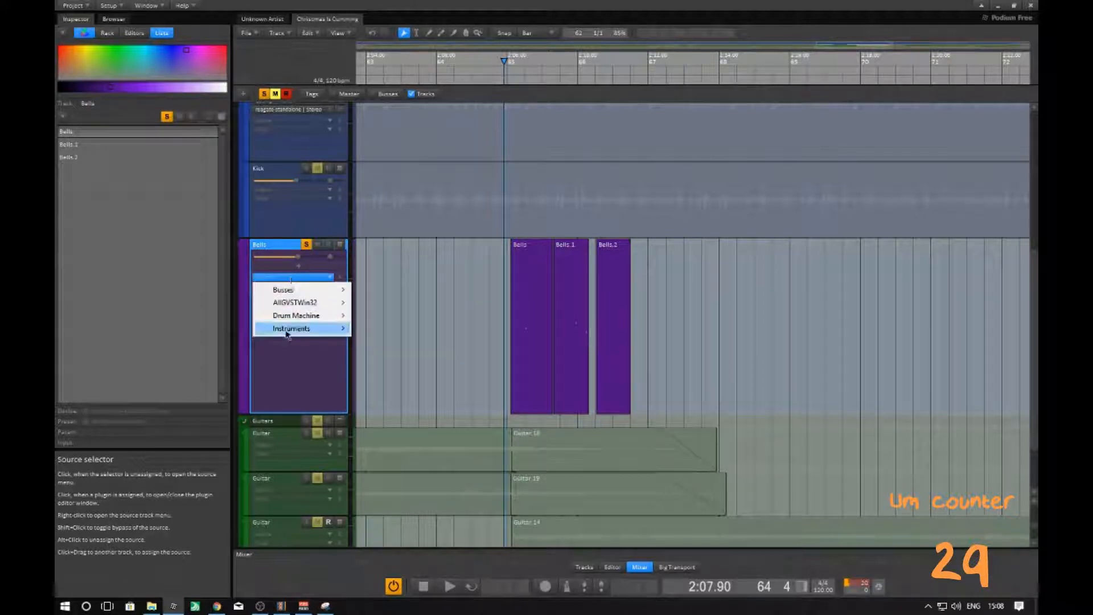
click(254, 279)
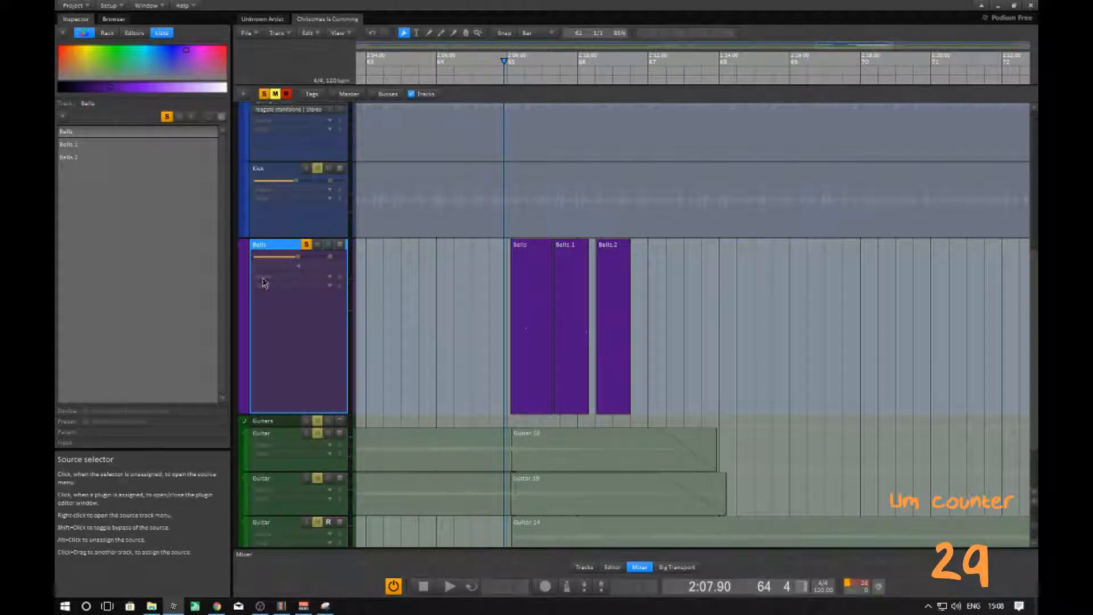
click(265, 279)
mouse_move(292, 330)
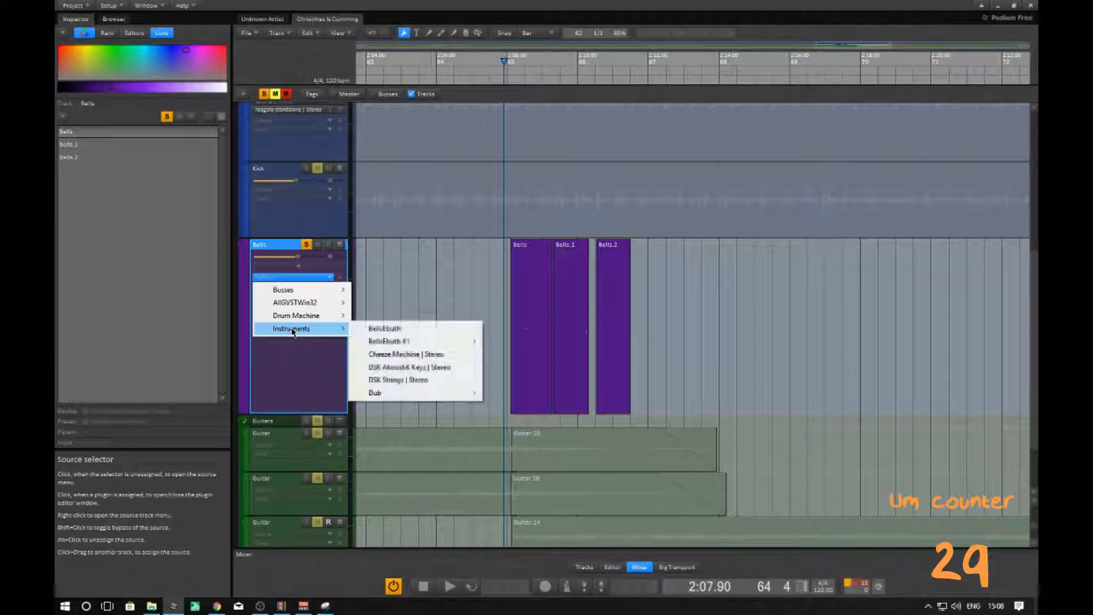
click(422, 268)
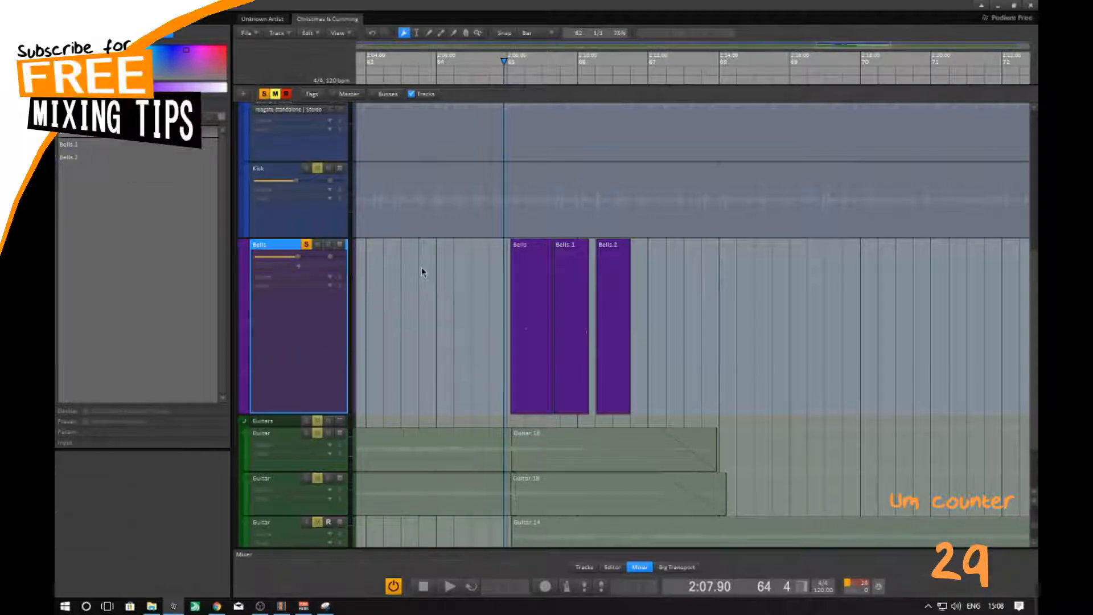
click(275, 277)
mouse_move(289, 318)
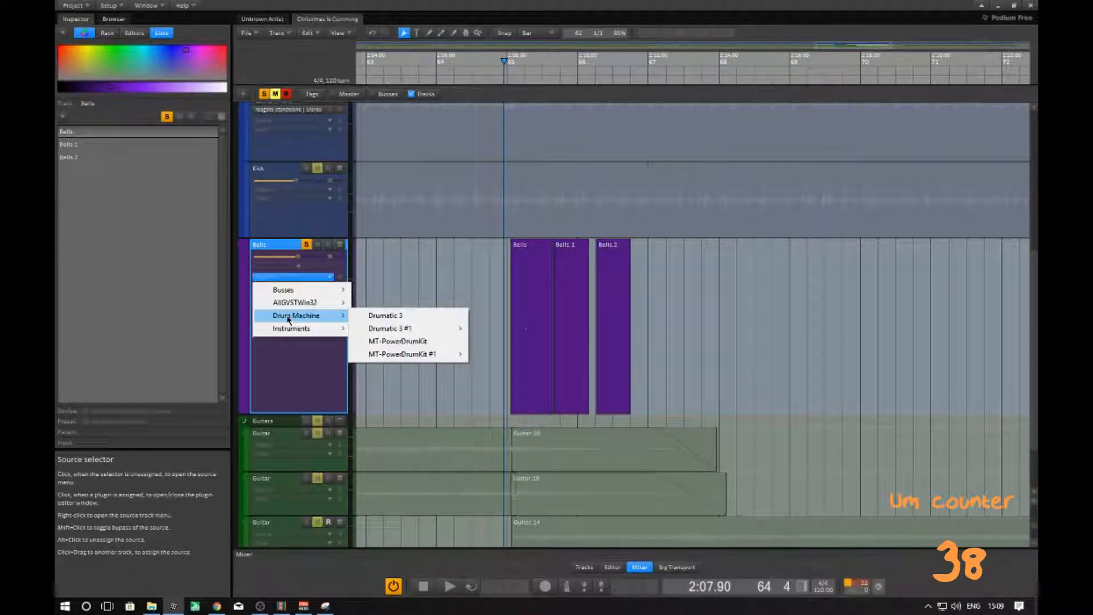
click(392, 291)
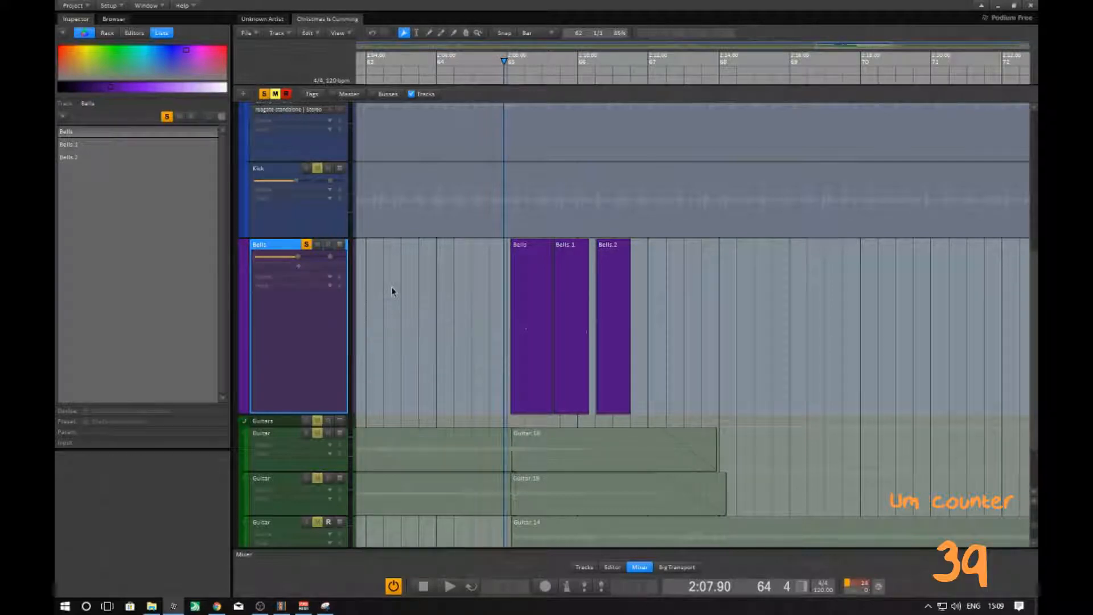